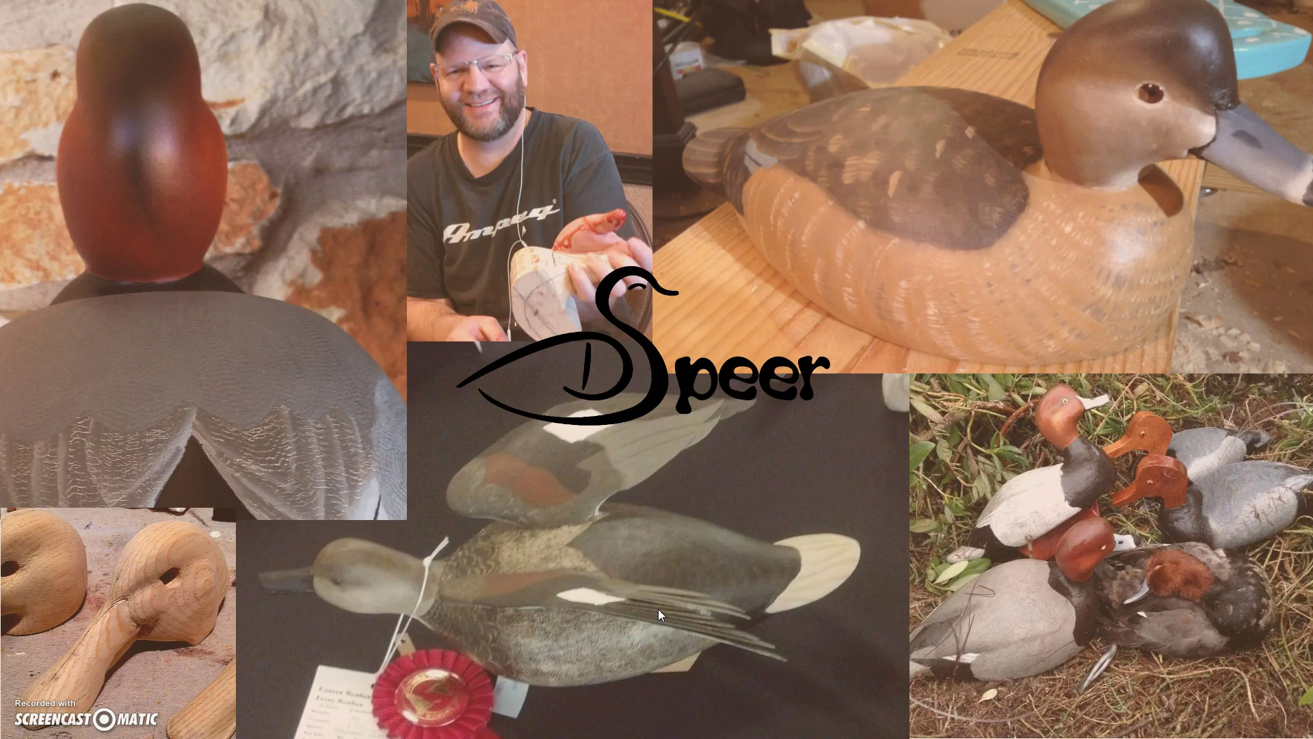
Step: Switch from the intro slideshow to the GIMP window showing American_Wigeon_pair_lifesize.xcf
key("alt+Tab")
key("alt+Tab")
key("alt+Tab")
key("alt+Tab")
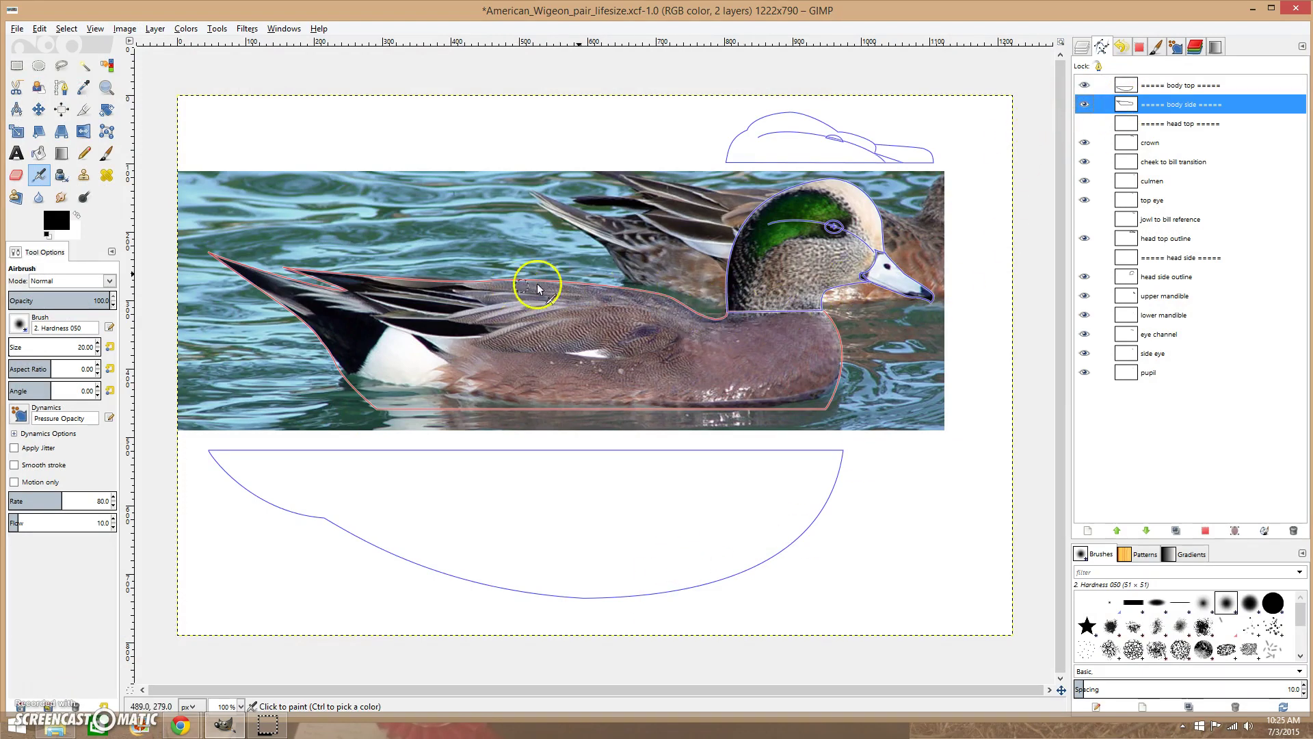
Step: Make the body top layer active and start closing American_Wigeon_pair_lifesize.xcf
left_click(1154, 87)
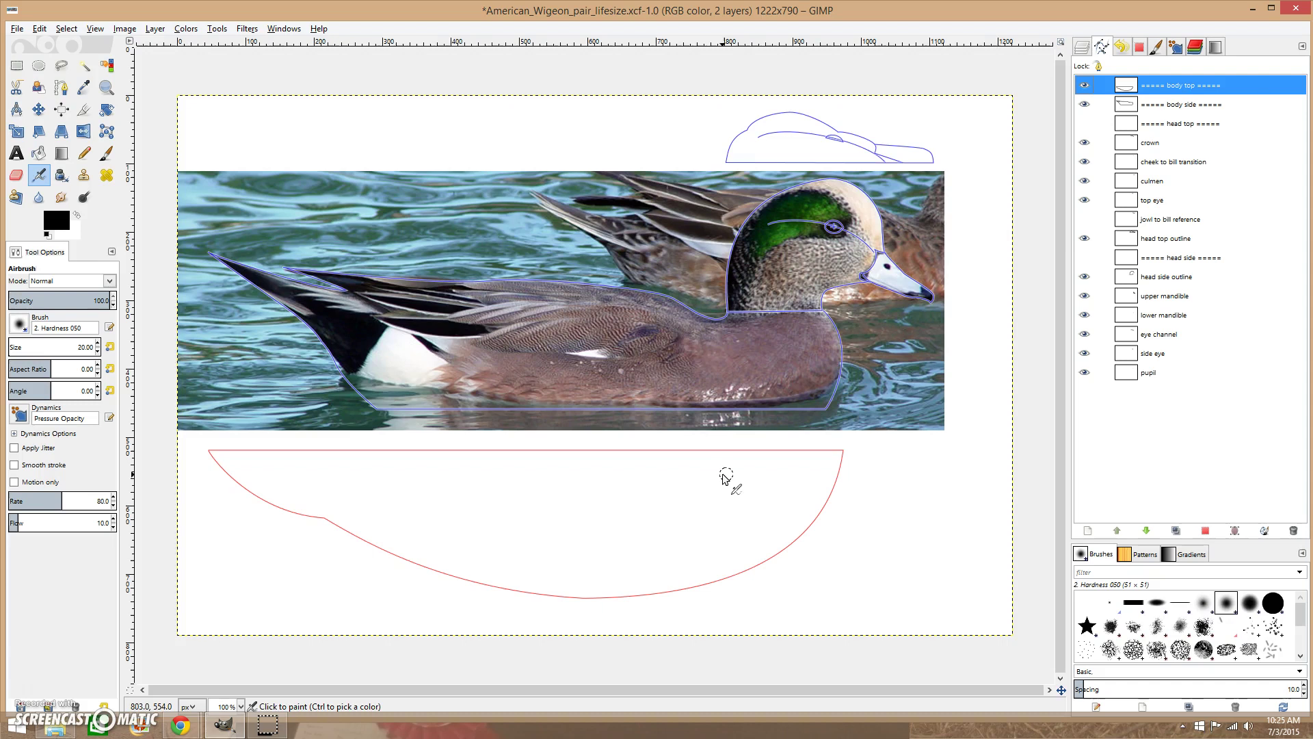
left_click_drag(726, 478, 934, 527)
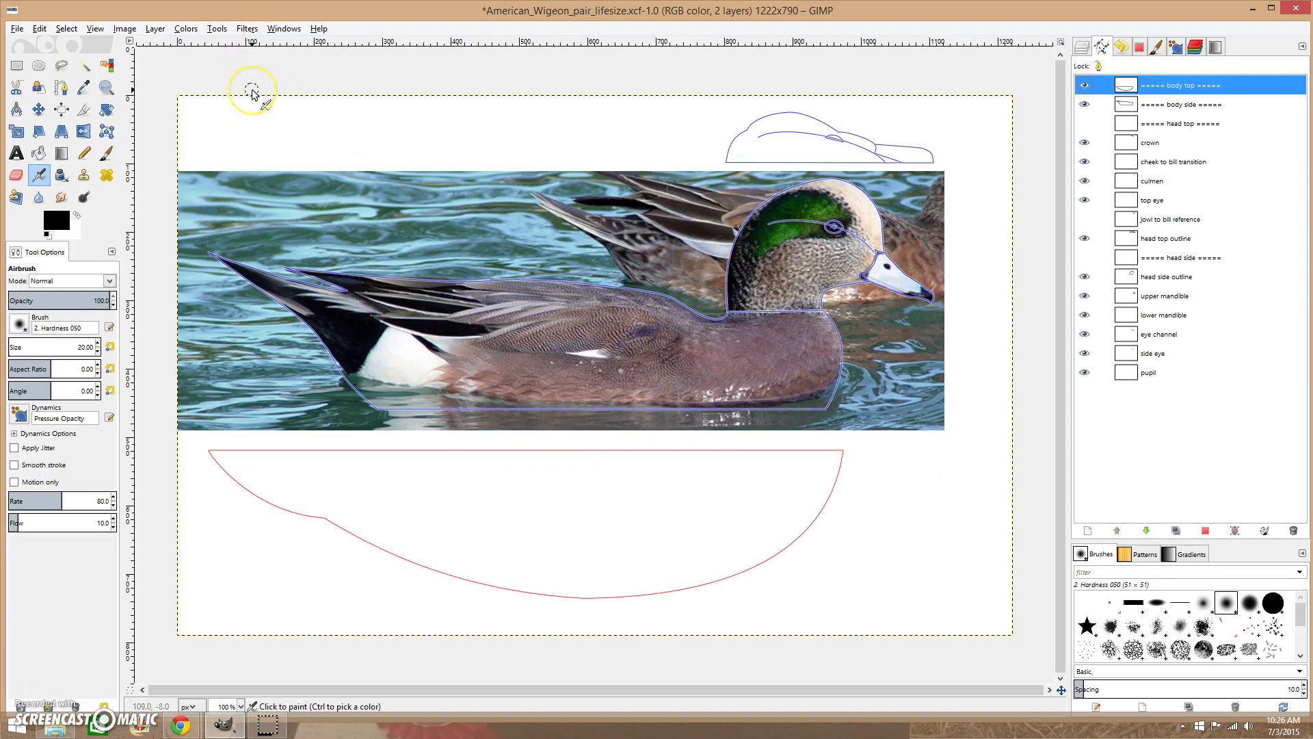
key("ctrl+w")
Step: Discard changes to the lifesize document and open American_Wigeon_pair_from_wiki.JPG instead
left_click(658, 440)
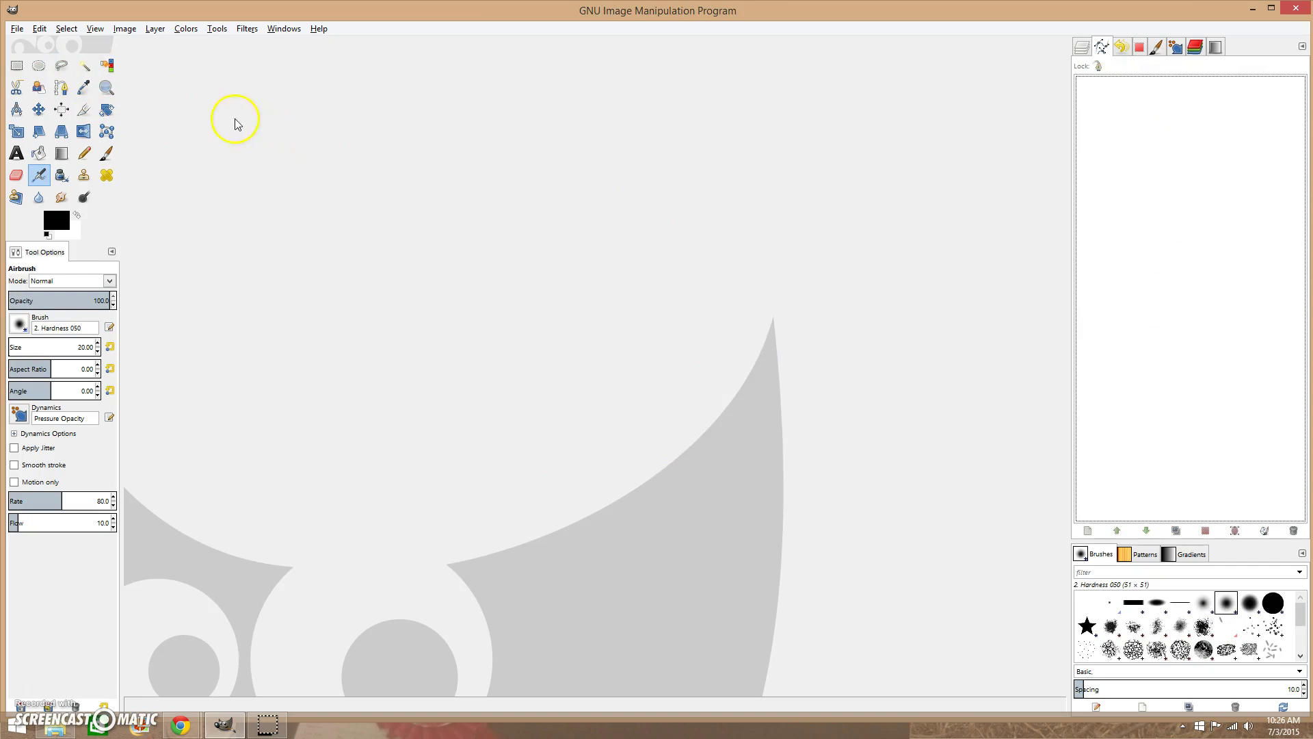
double_click(258, 149)
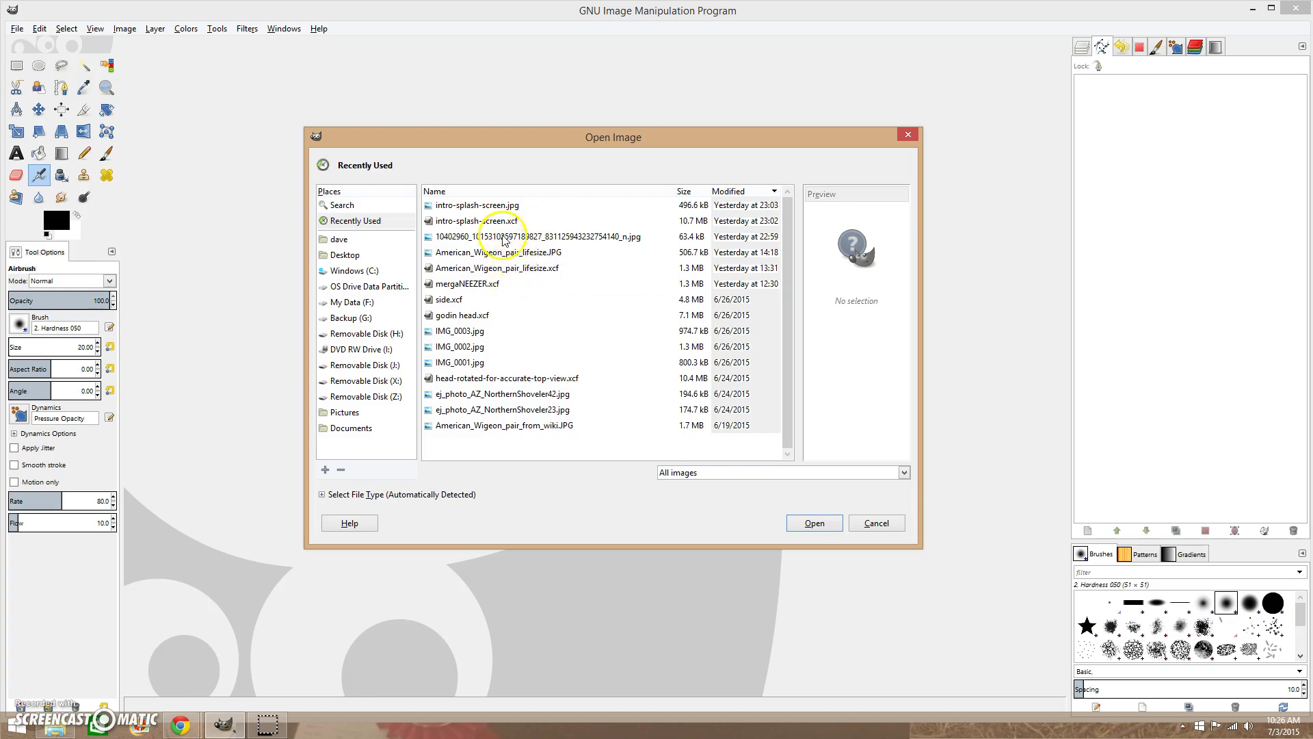
double_click(509, 425)
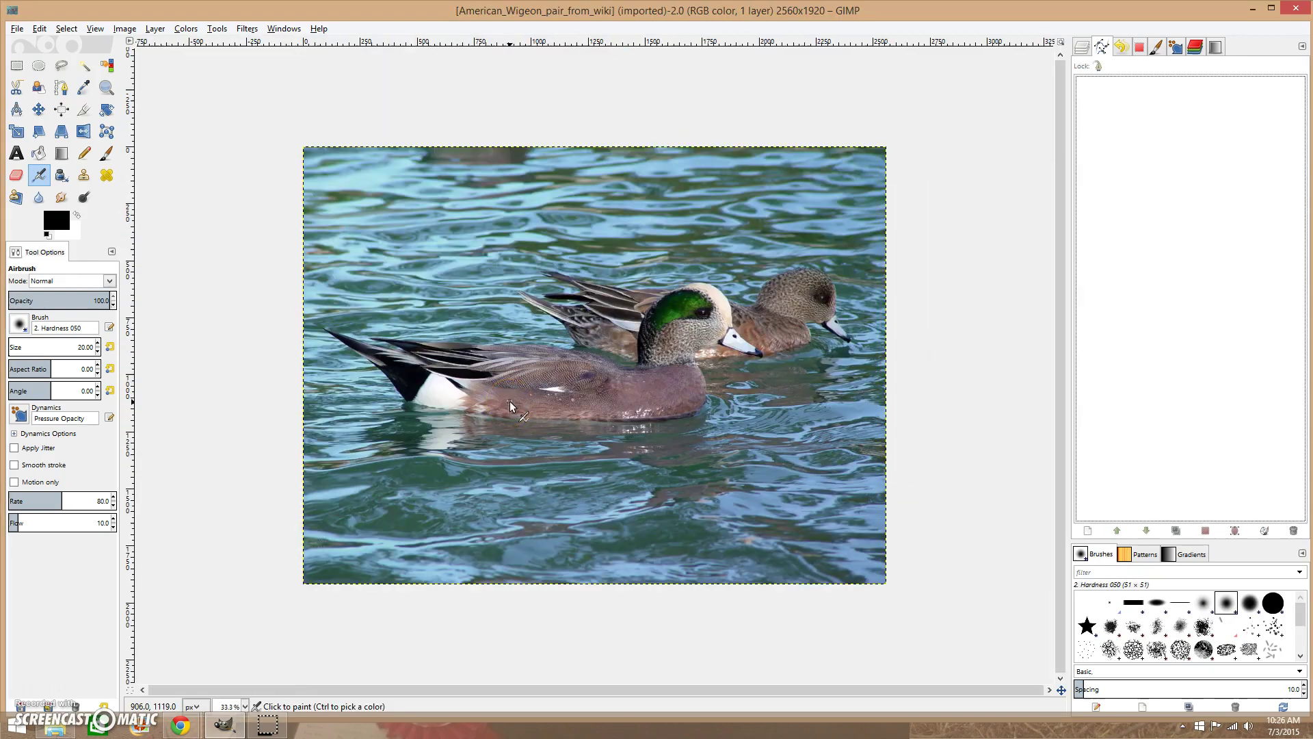
left_click(559, 384)
scroll(559, 386, "up", 1)
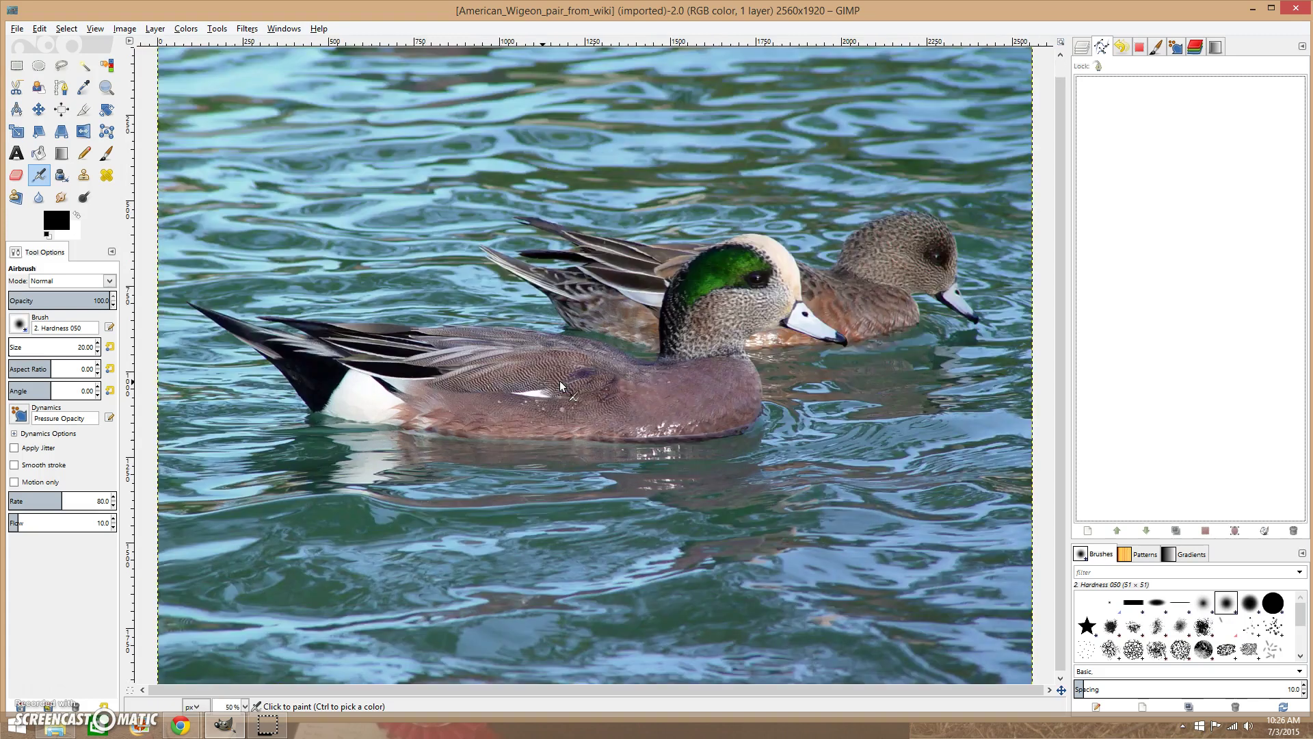
scroll(559, 385, "up", 2)
left_click_drag(587, 689, 827, 625)
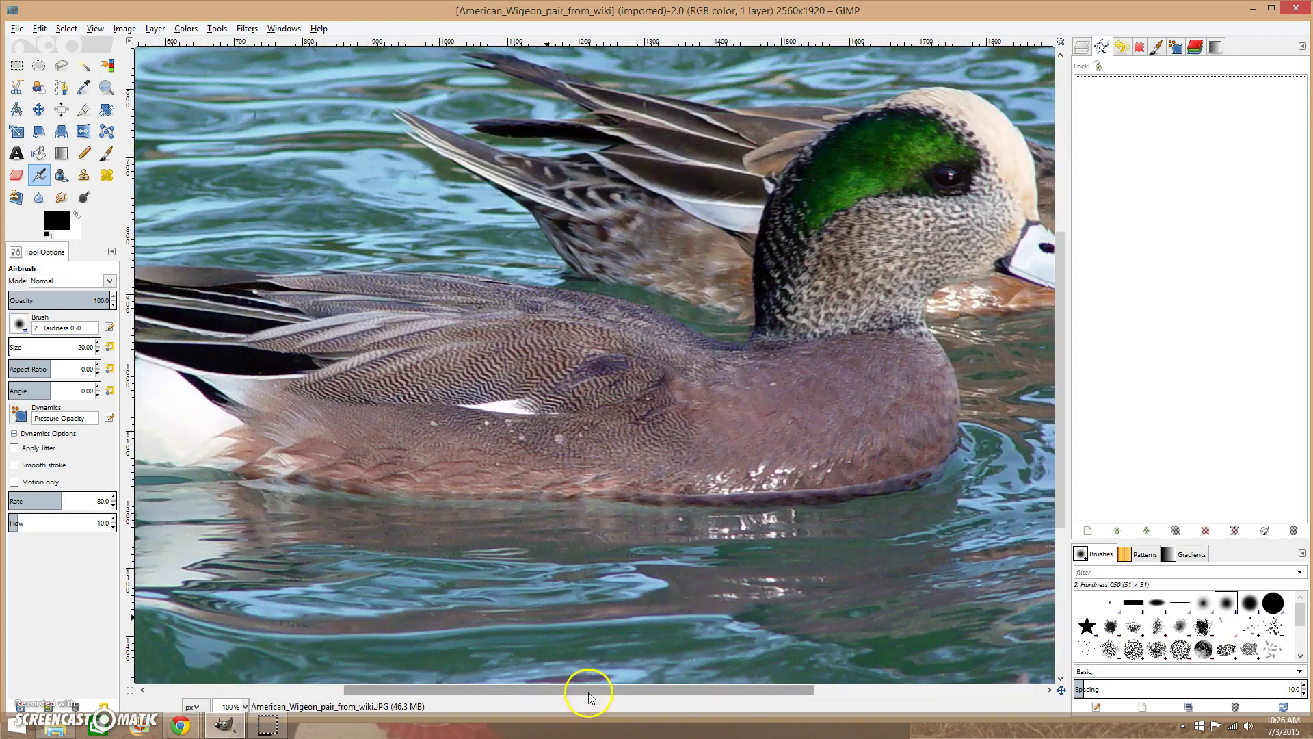
scroll(760, 516, "up", 1)
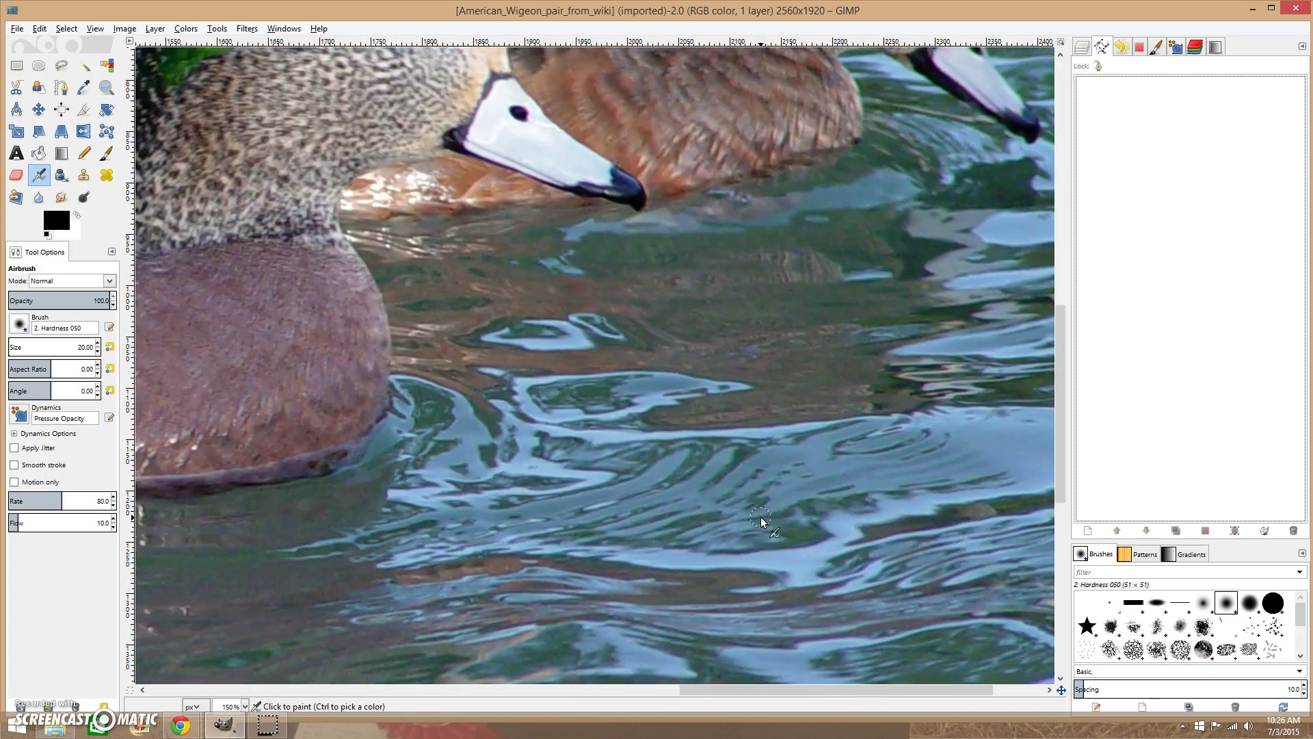
scroll(732, 486, "up", 3)
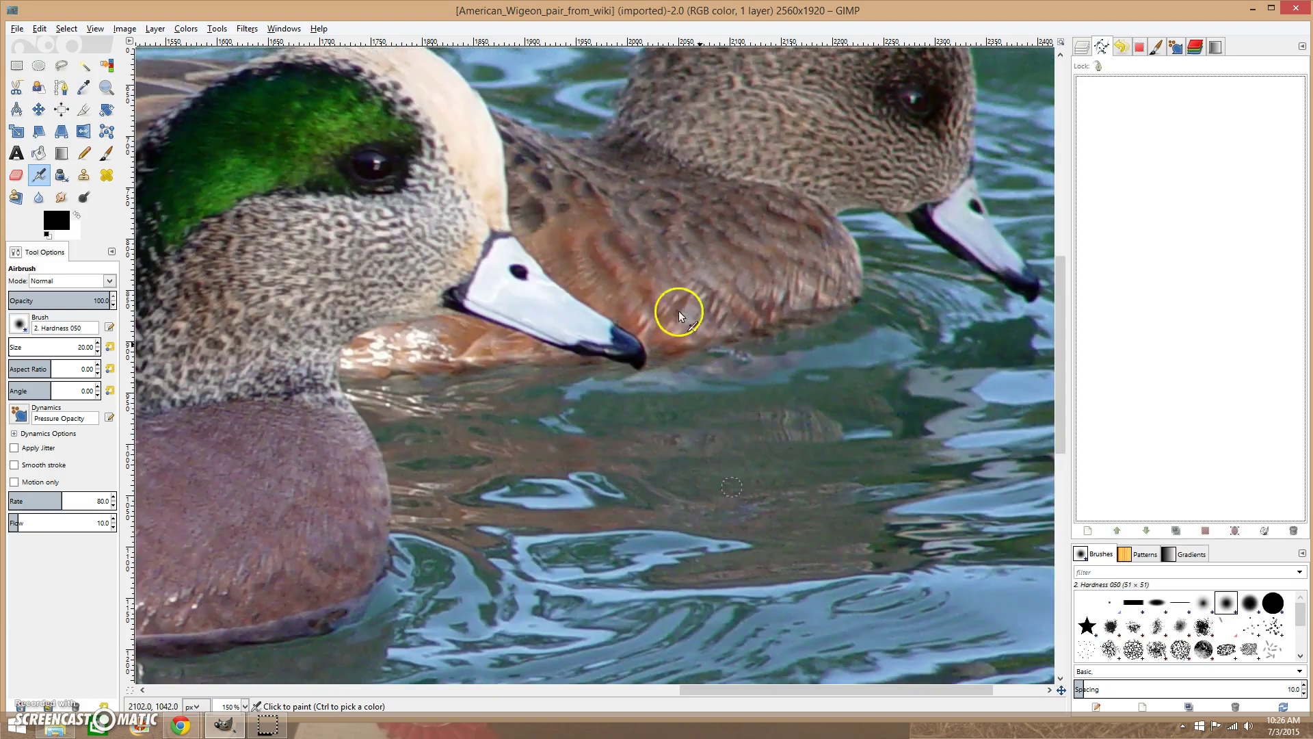
left_click_drag(516, 273, 523, 275)
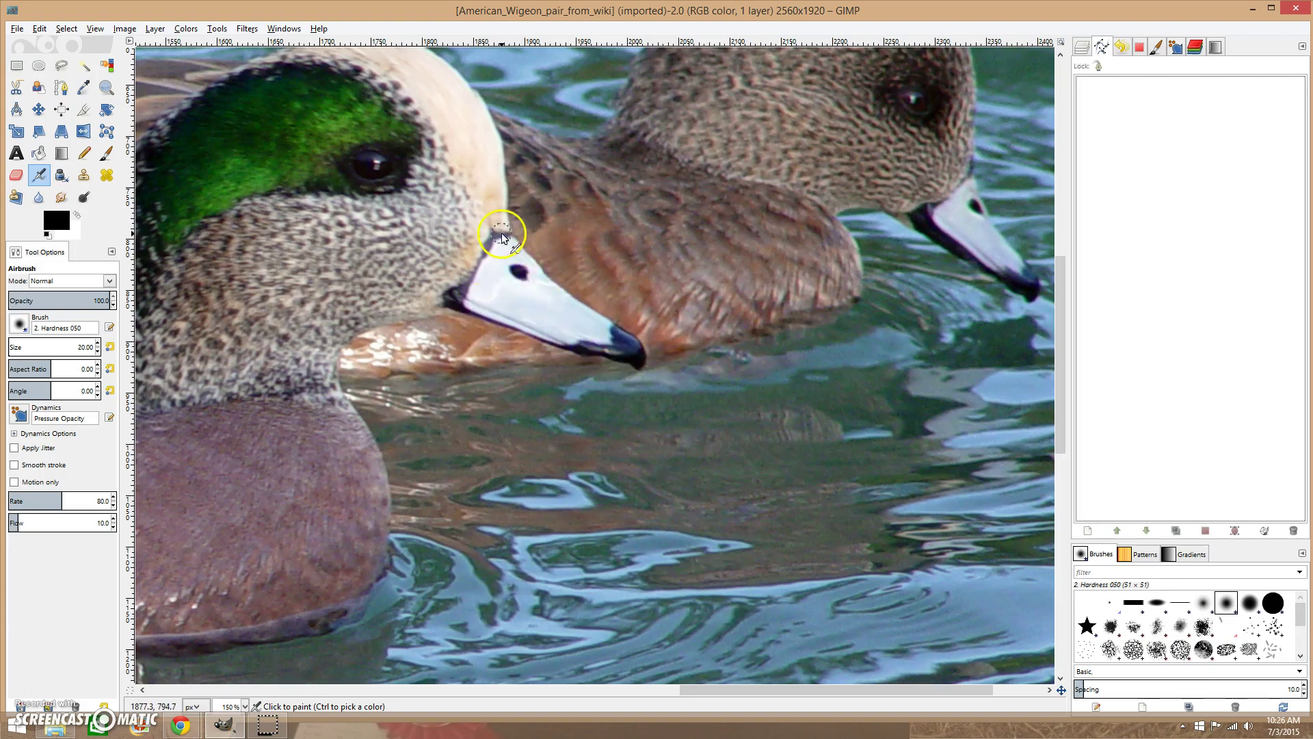
left_click(633, 344)
scroll(632, 344, "down", 2)
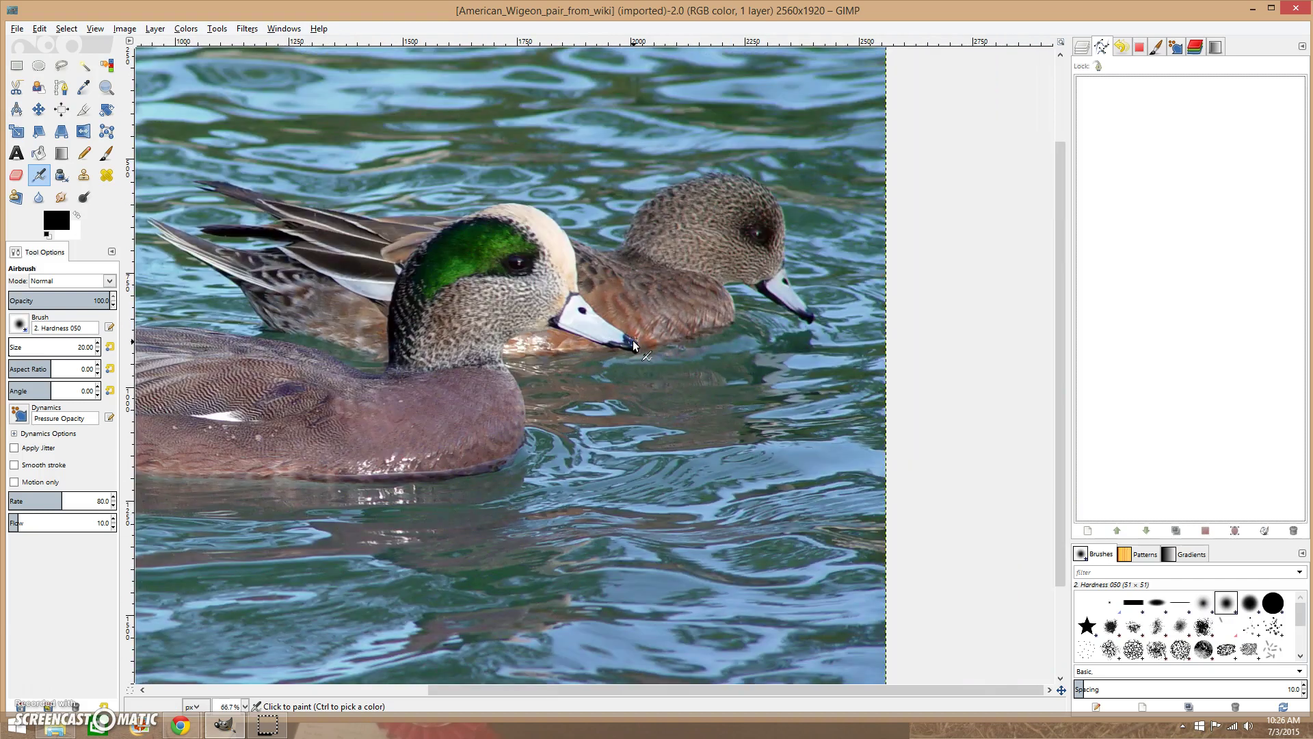
scroll(632, 344, "up", 1)
scroll(632, 344, "up", 1)
scroll(633, 344, "up", 1)
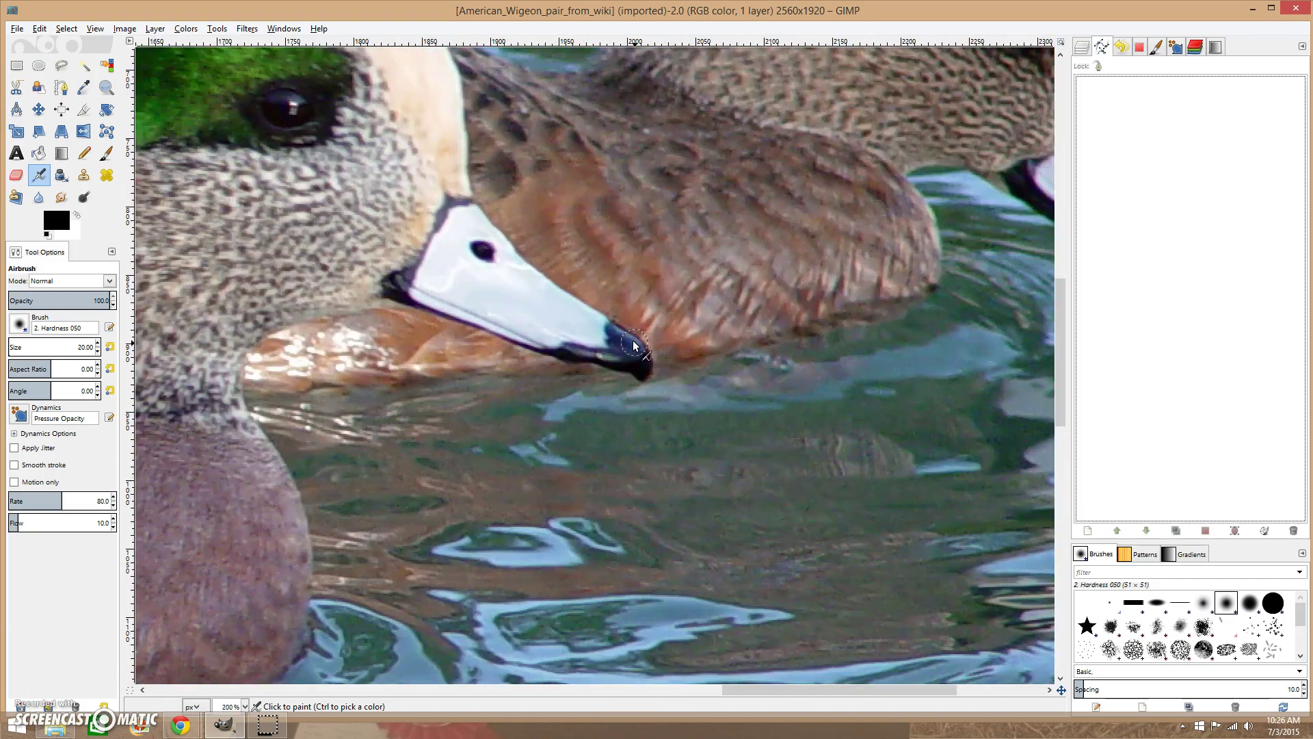
scroll(633, 342, "down", 2)
scroll(633, 342, "down", 1)
scroll(633, 342, "down", 1)
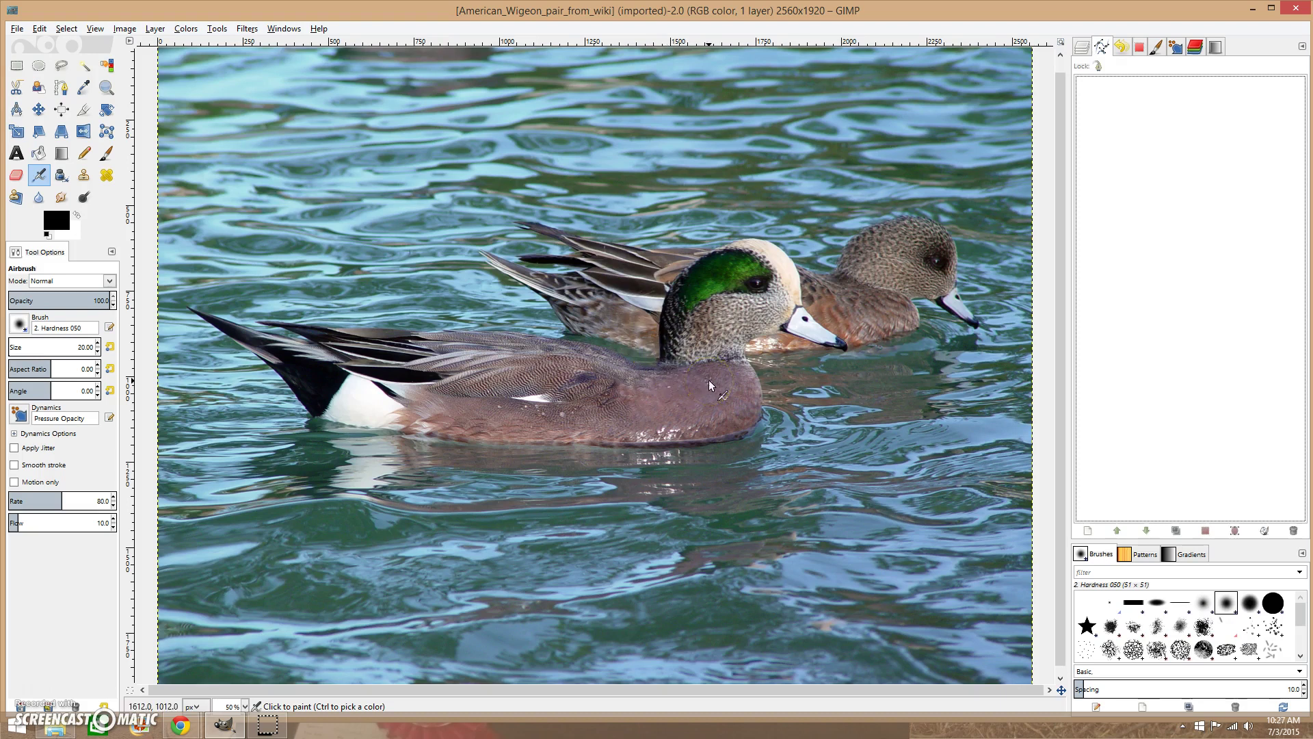
scroll(709, 381, "down", 1)
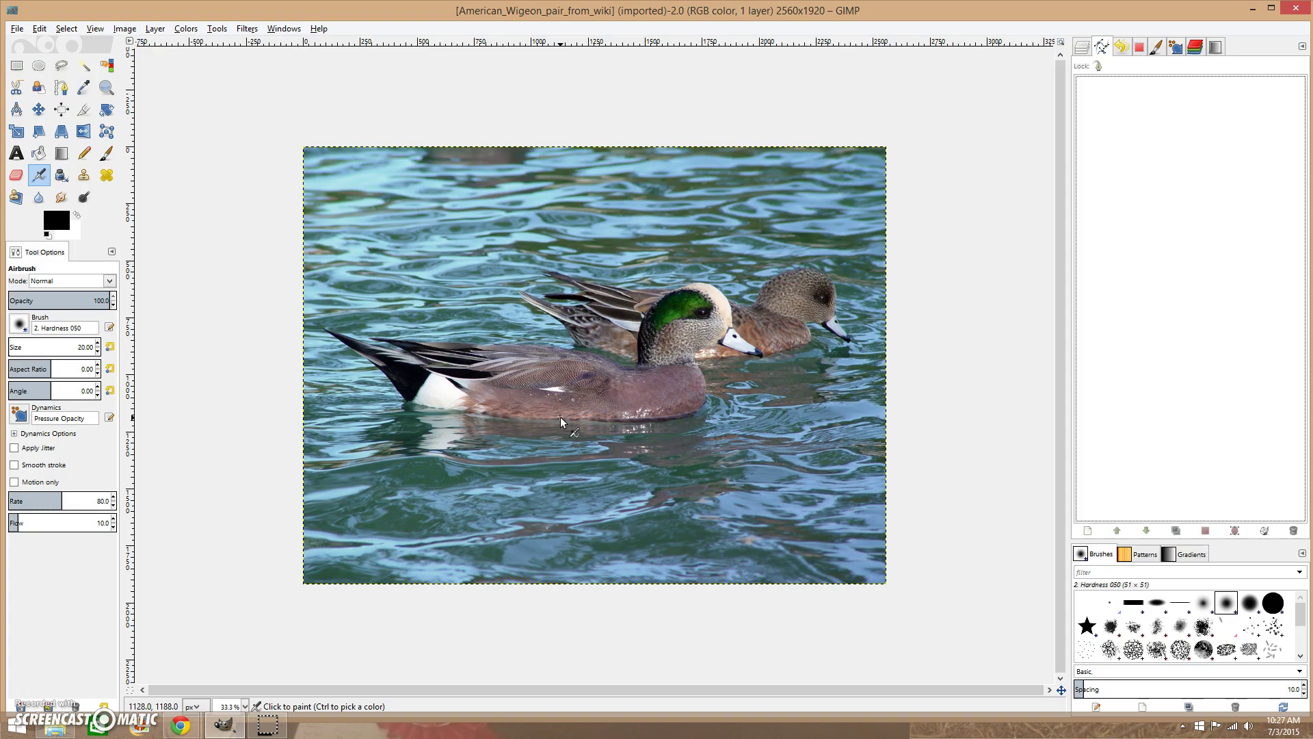
Step: Crop the photo to a 2070×819 strip around the drake, trimming sides, top and bottom
left_click(84, 111)
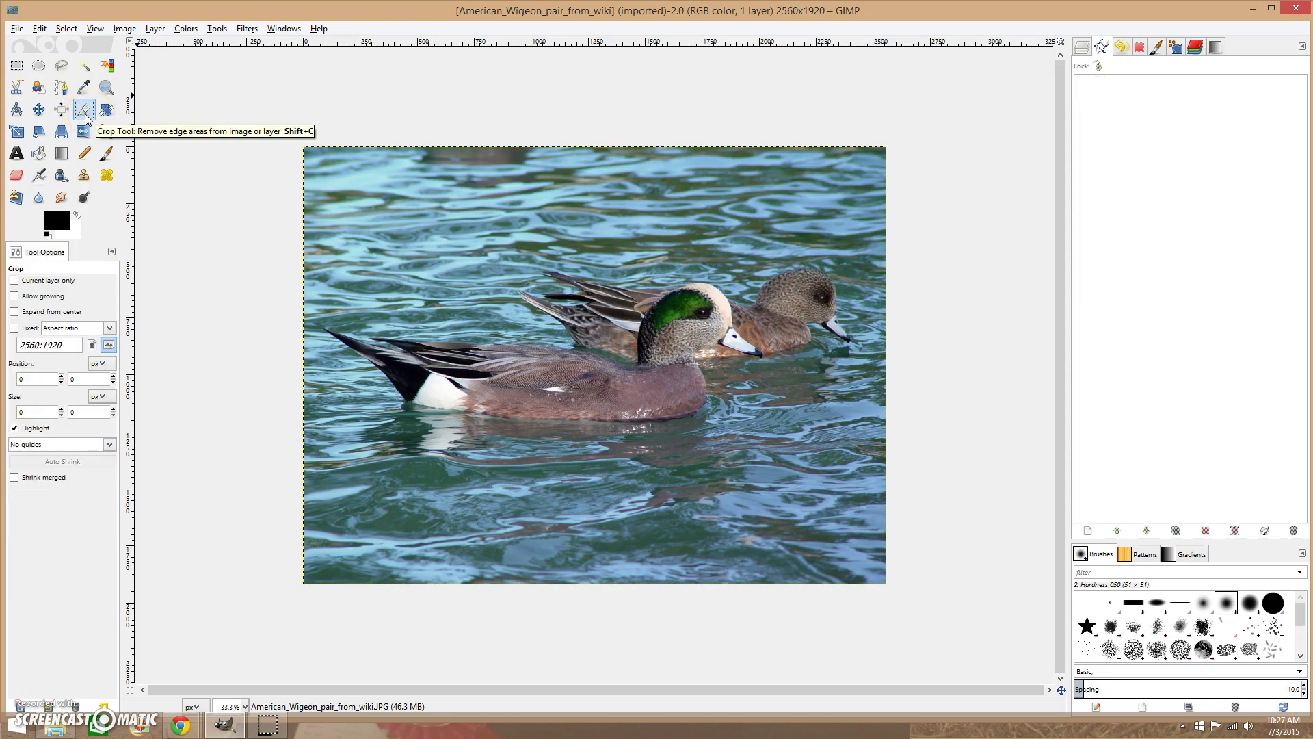
left_click_drag(338, 239, 816, 473)
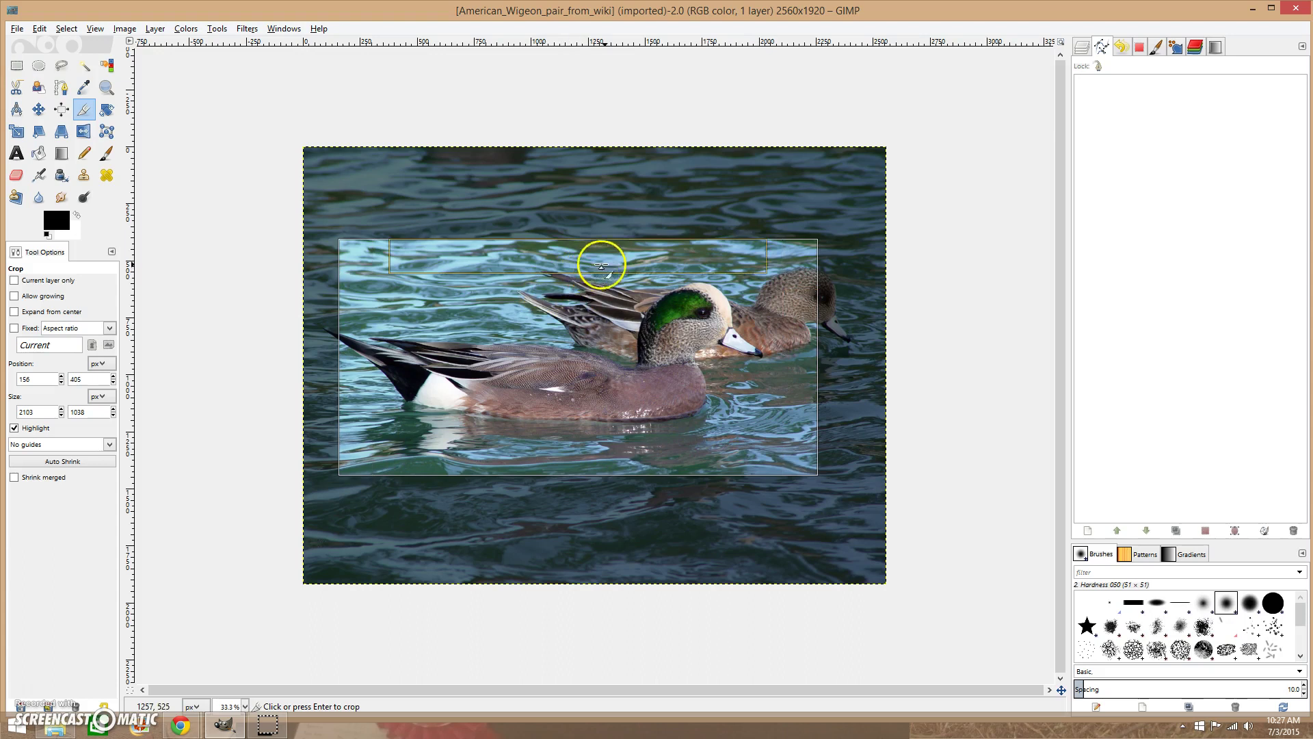
left_click_drag(809, 355, 768, 350)
left_click_drag(356, 350, 308, 350)
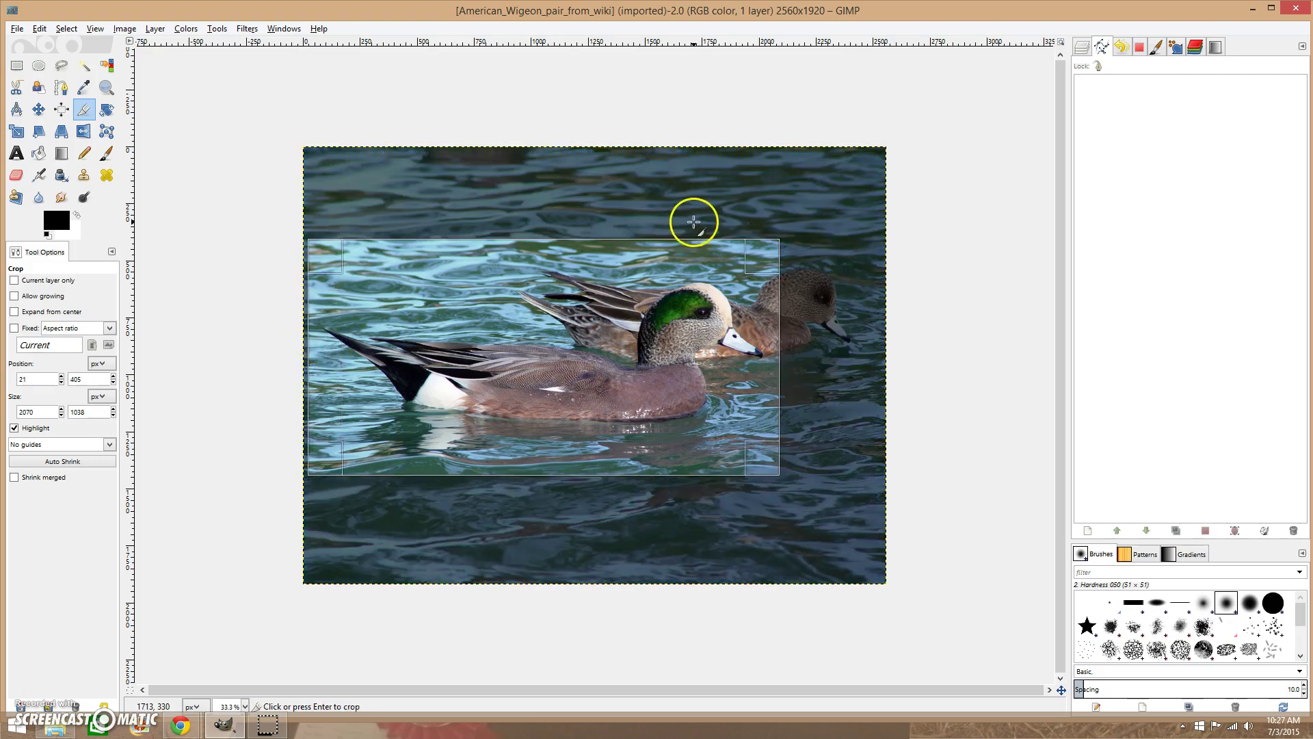
left_click_drag(582, 260, 578, 284)
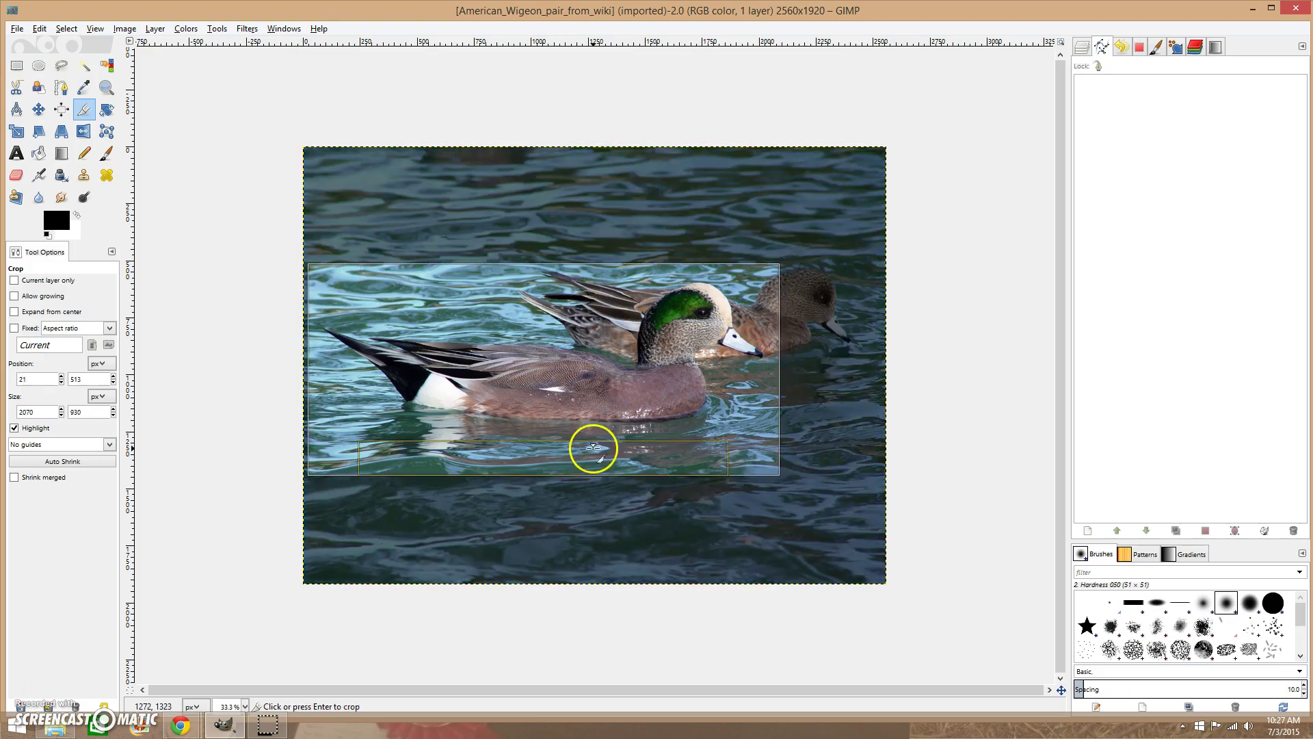
left_click_drag(590, 460, 590, 432)
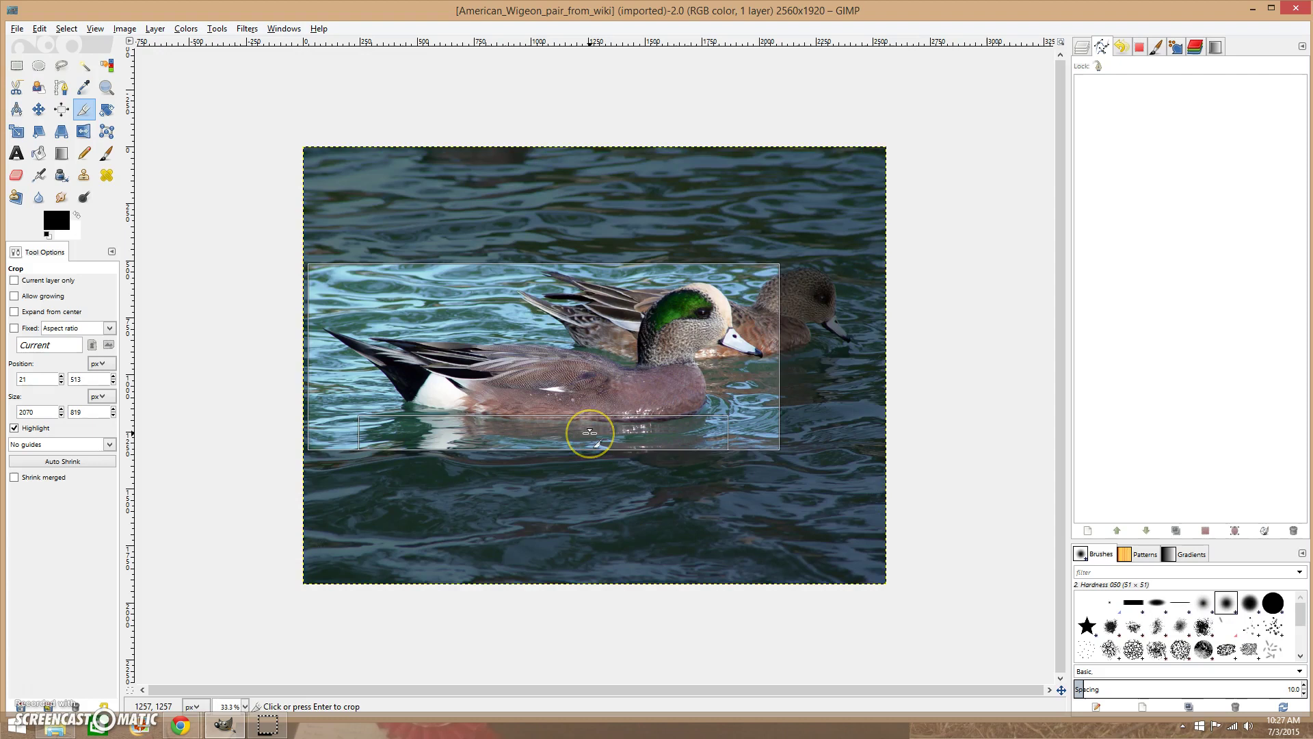
key("Return")
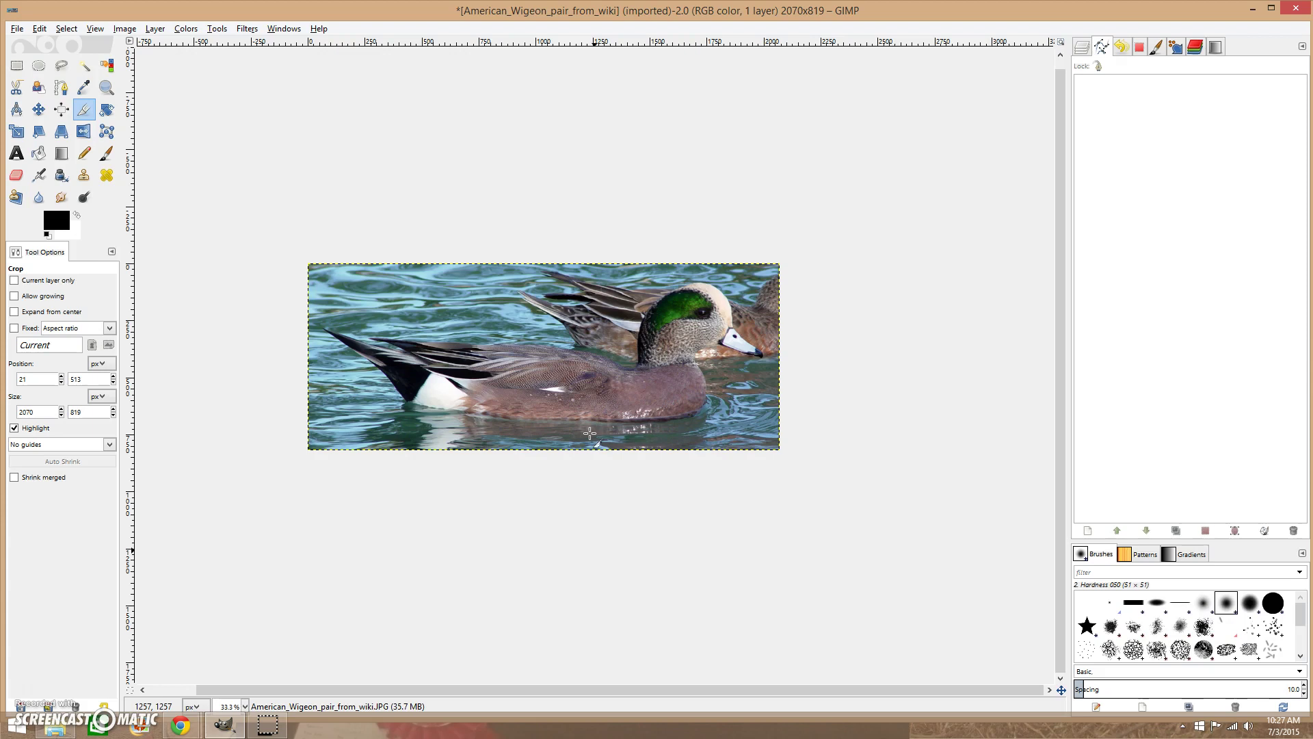
Step: Save the cropped photo as tutorial.xcf in the youtube gimp paths folder, then zoom to 50%
key("ctrl+s")
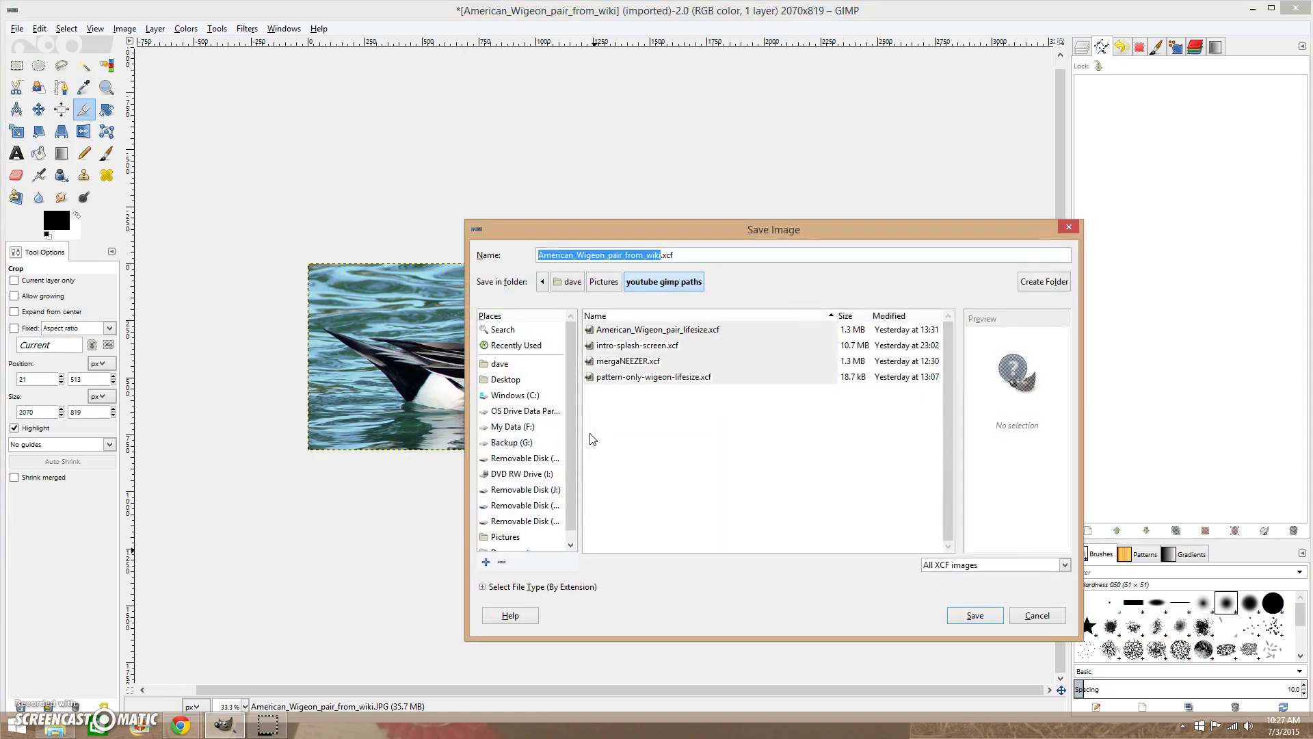
type("tutorial")
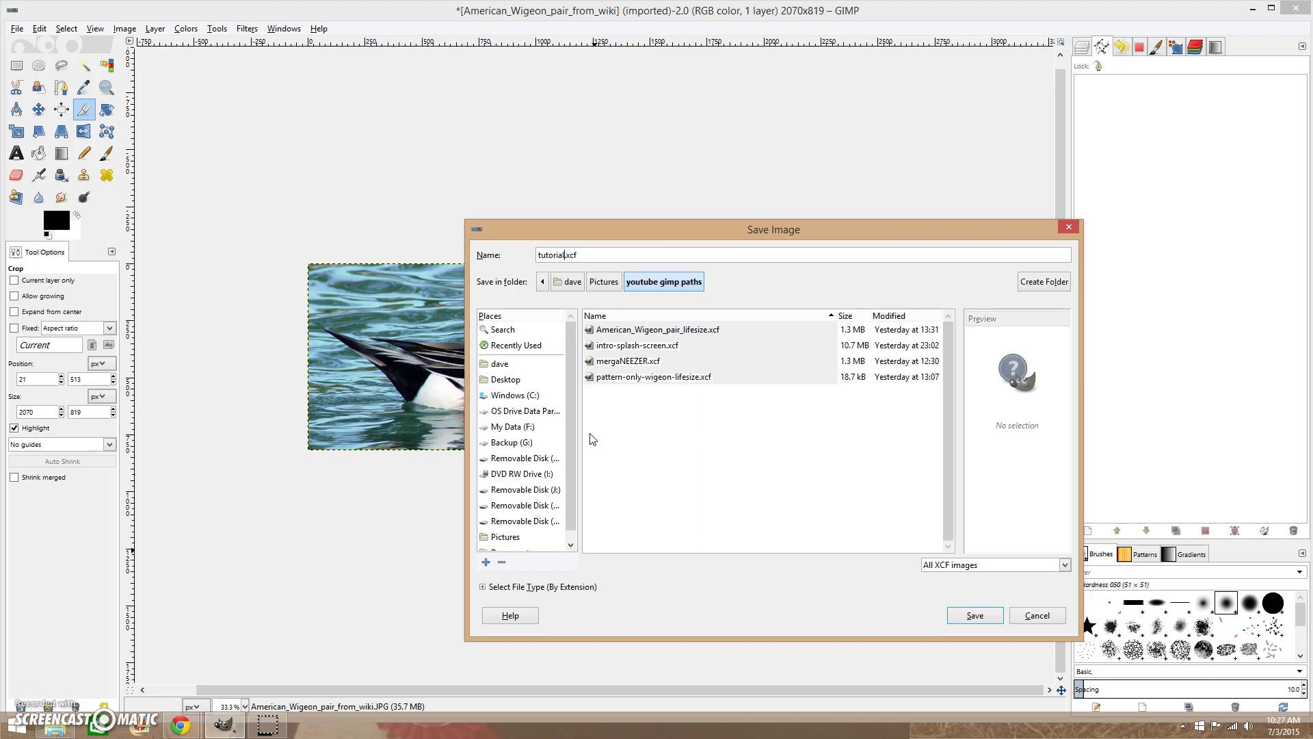
key("Return")
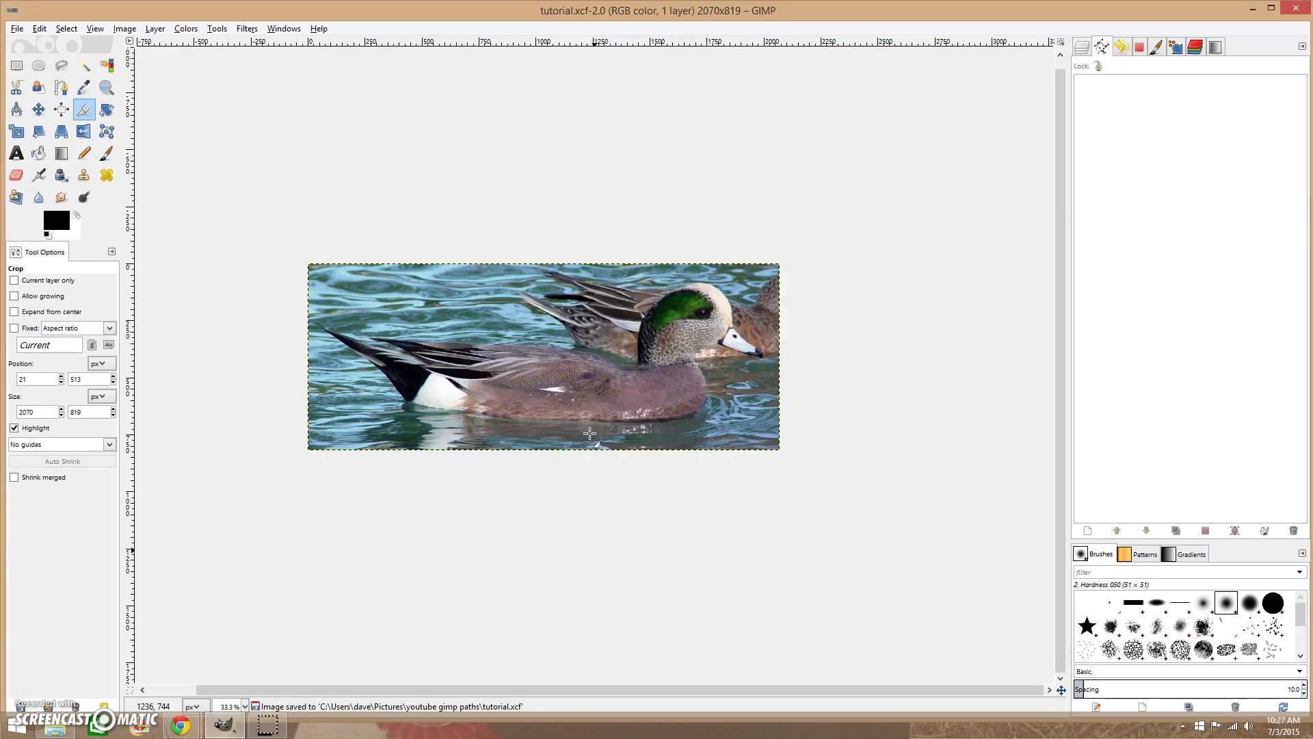
key("plus")
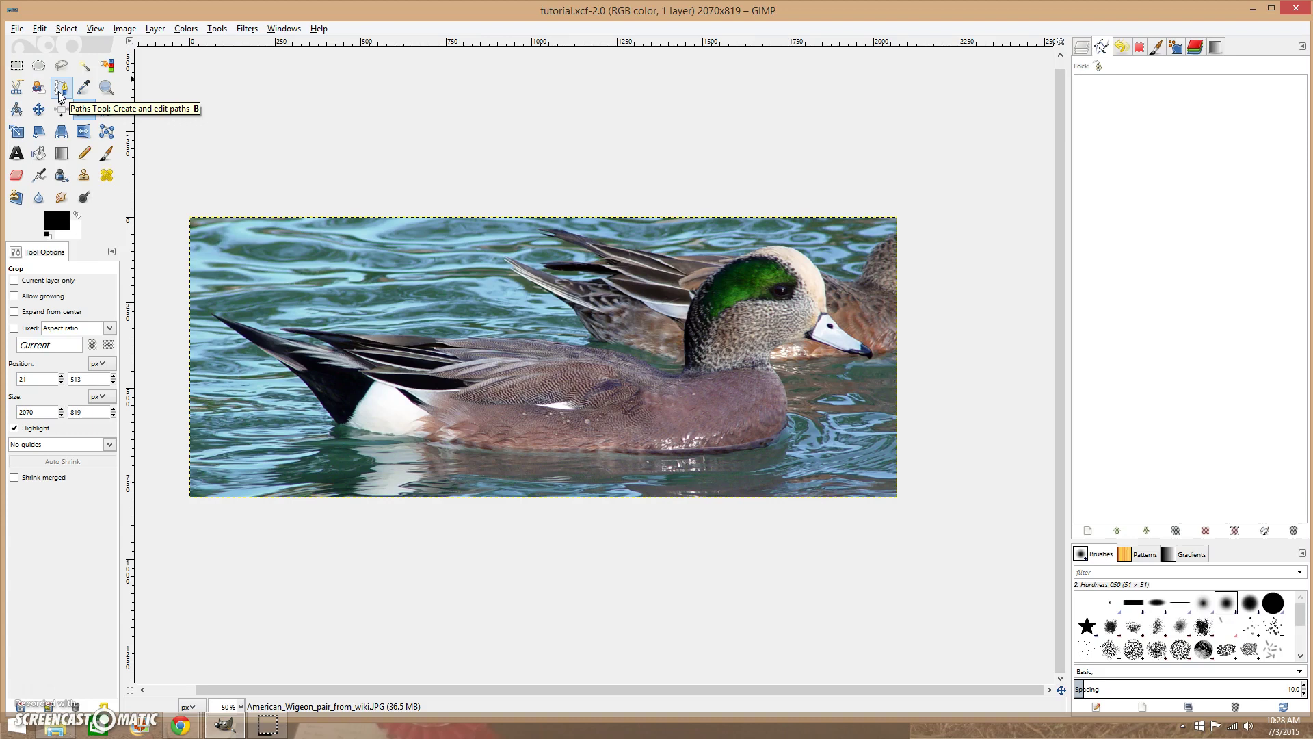
Step: Start a path at the drake's neck, anchoring down the breast to the waterline under the rear patch
left_click(61, 89)
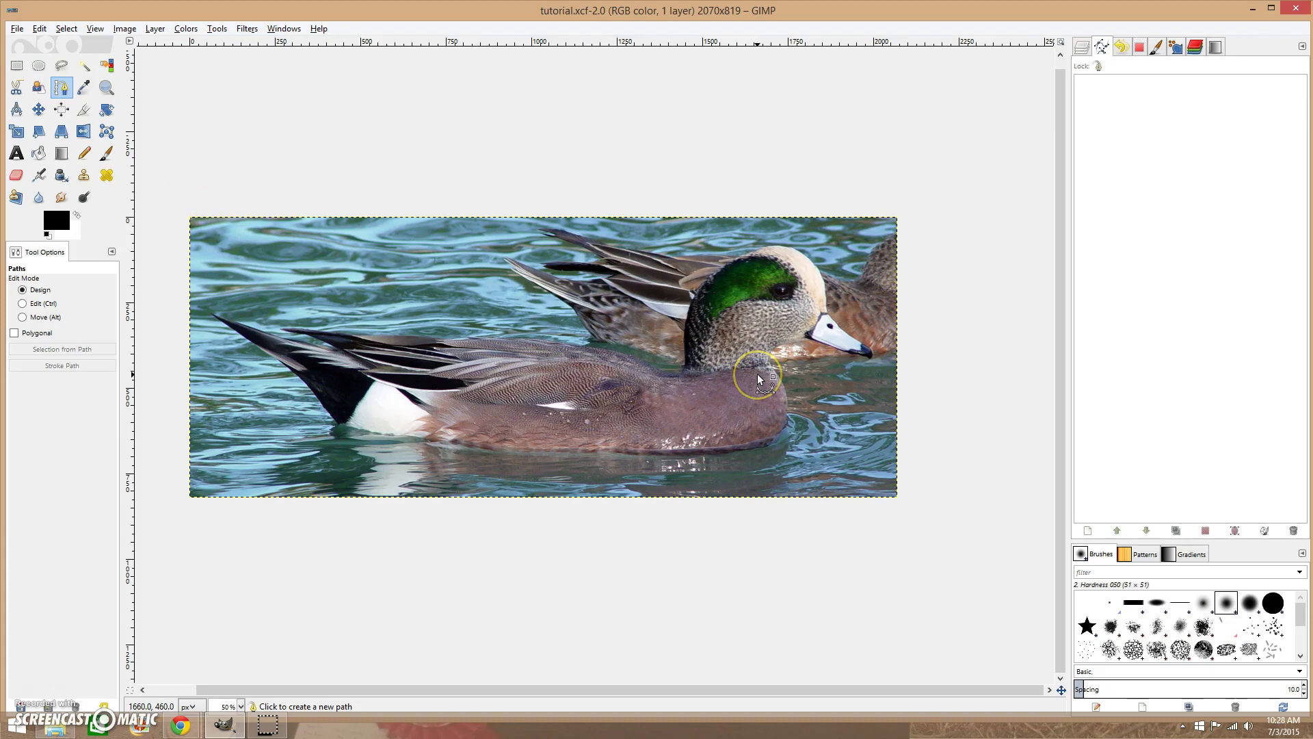
scroll(757, 373, "up", 1, "ctrl")
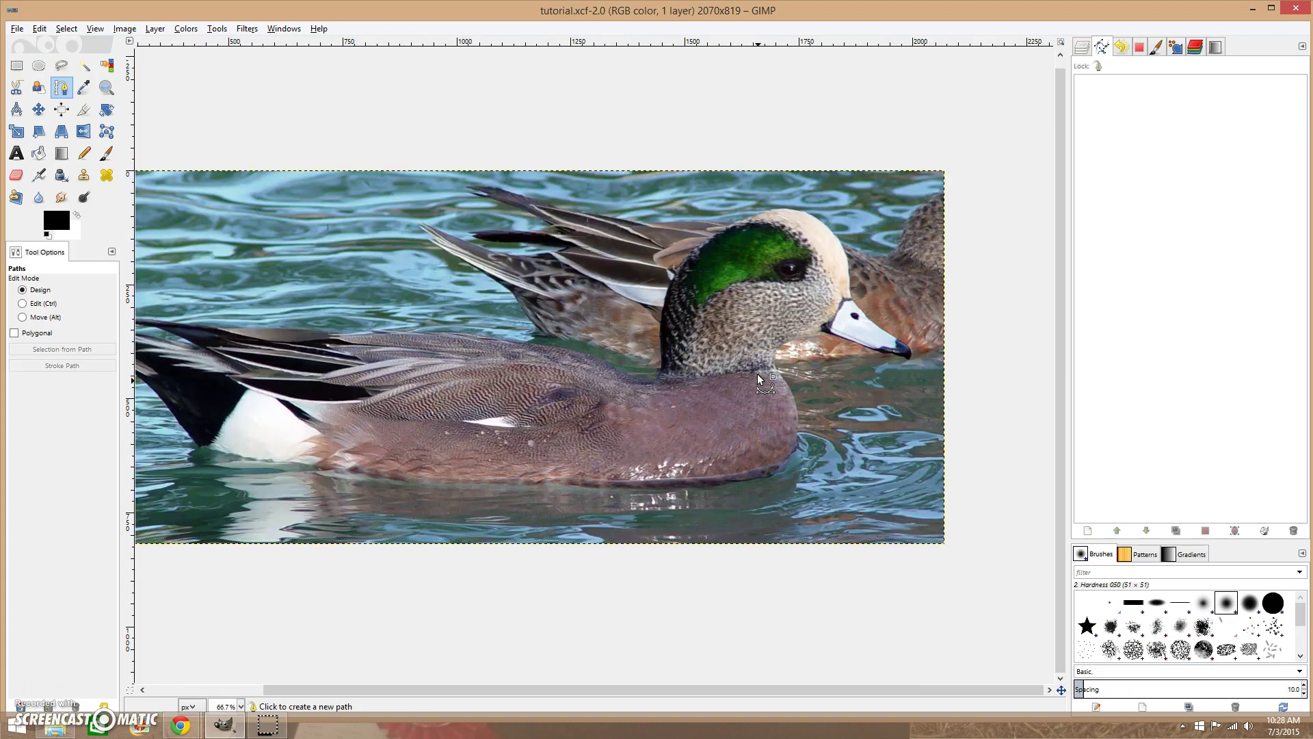
scroll(757, 373, "up", 1, "ctrl")
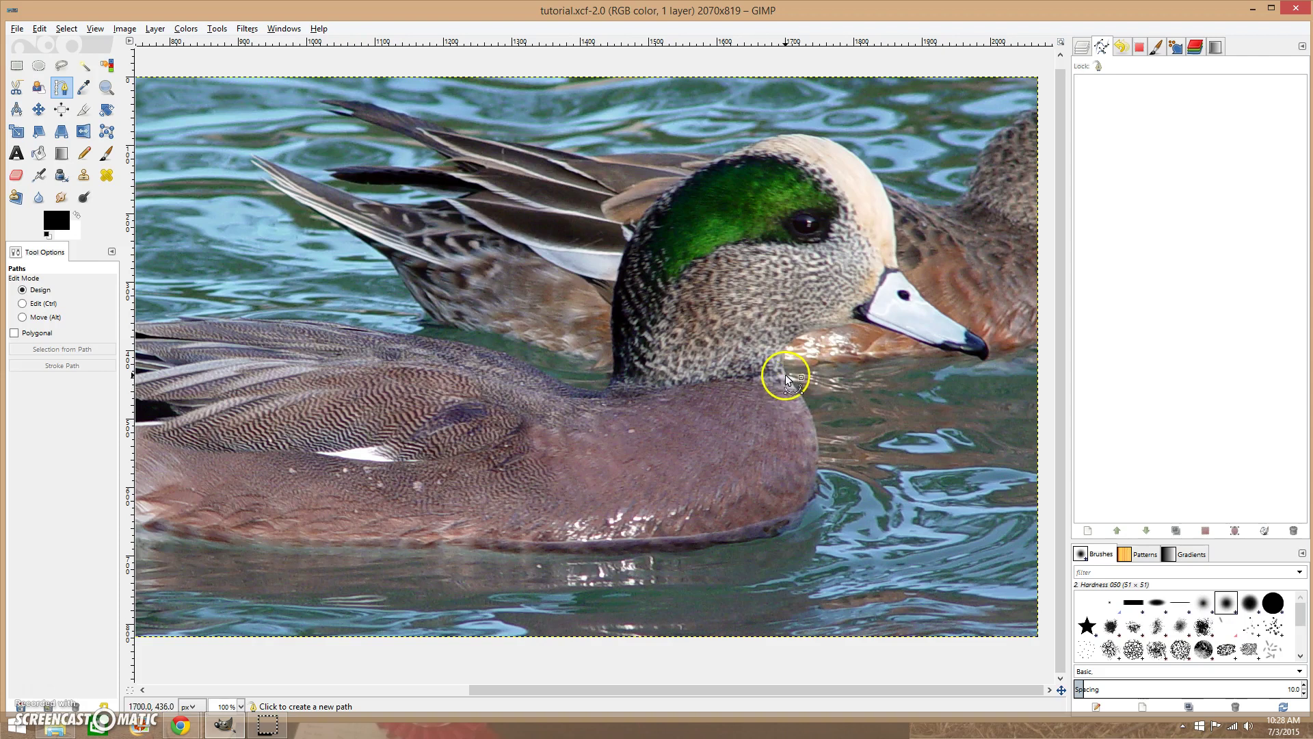
left_click(786, 374)
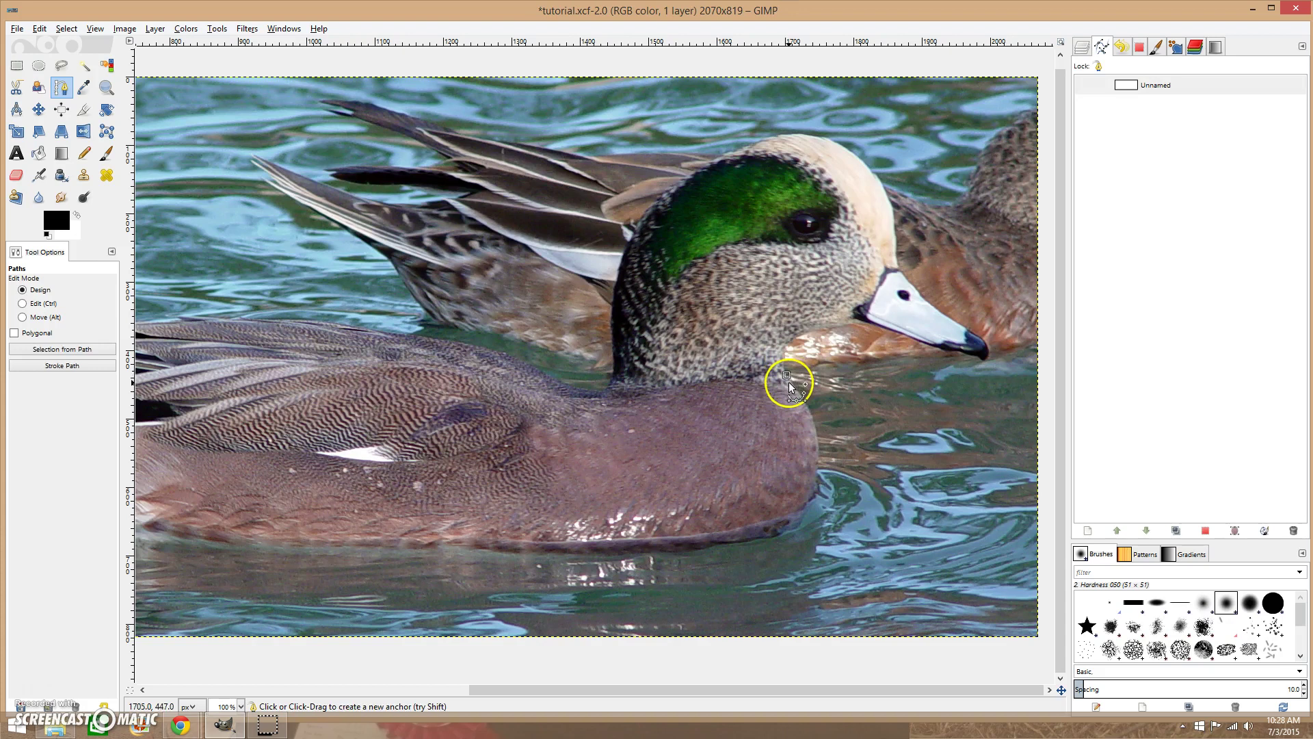
left_click(807, 535)
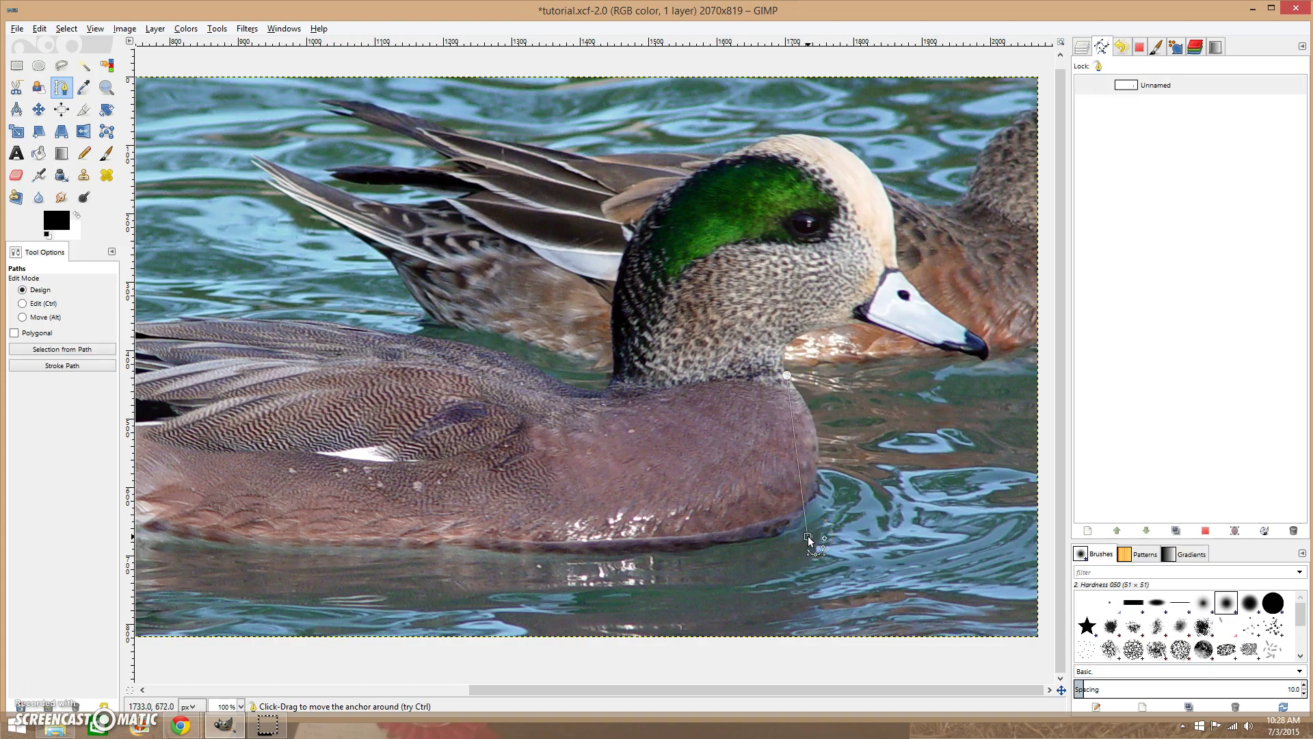
left_click_drag(694, 689, 447, 686)
left_click(315, 518)
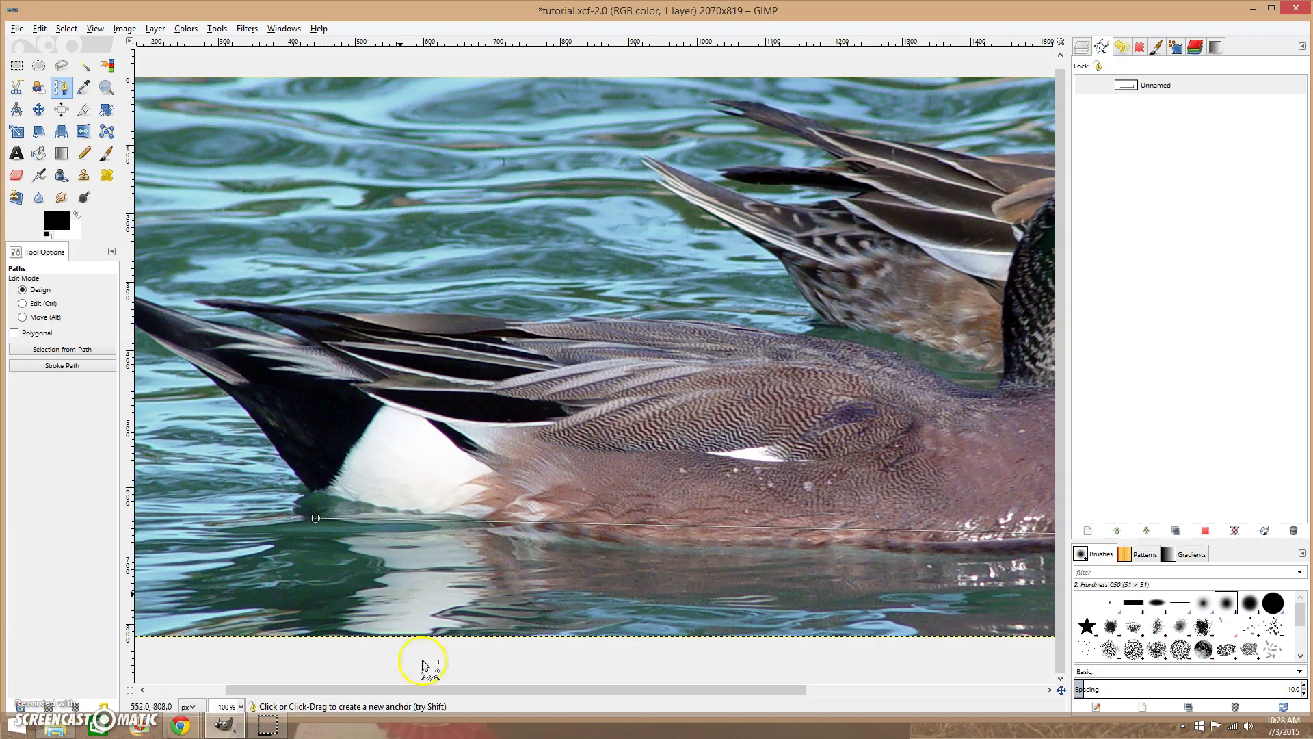
left_click_drag(466, 689, 389, 689)
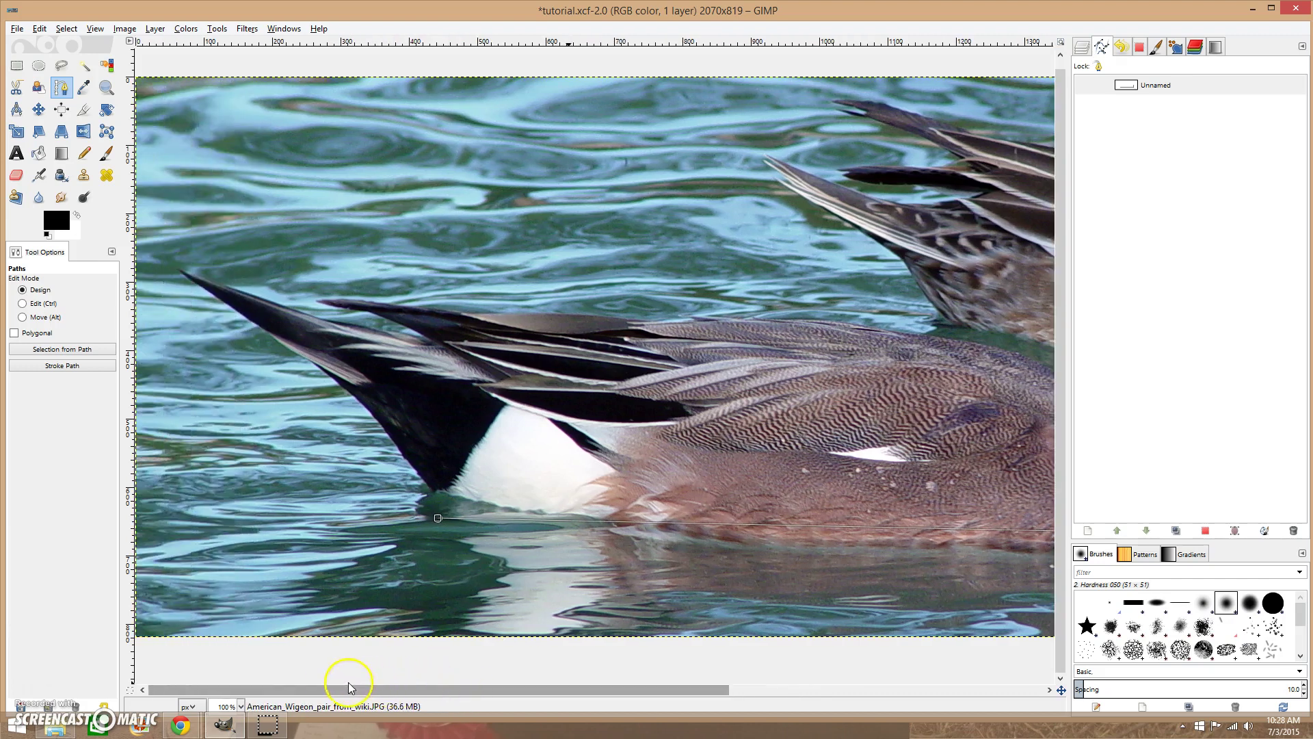
Step: Curve the path up the tail's underside to its tip and back along the upper feathers
left_click(368, 412)
left_click_drag(368, 411, 334, 393)
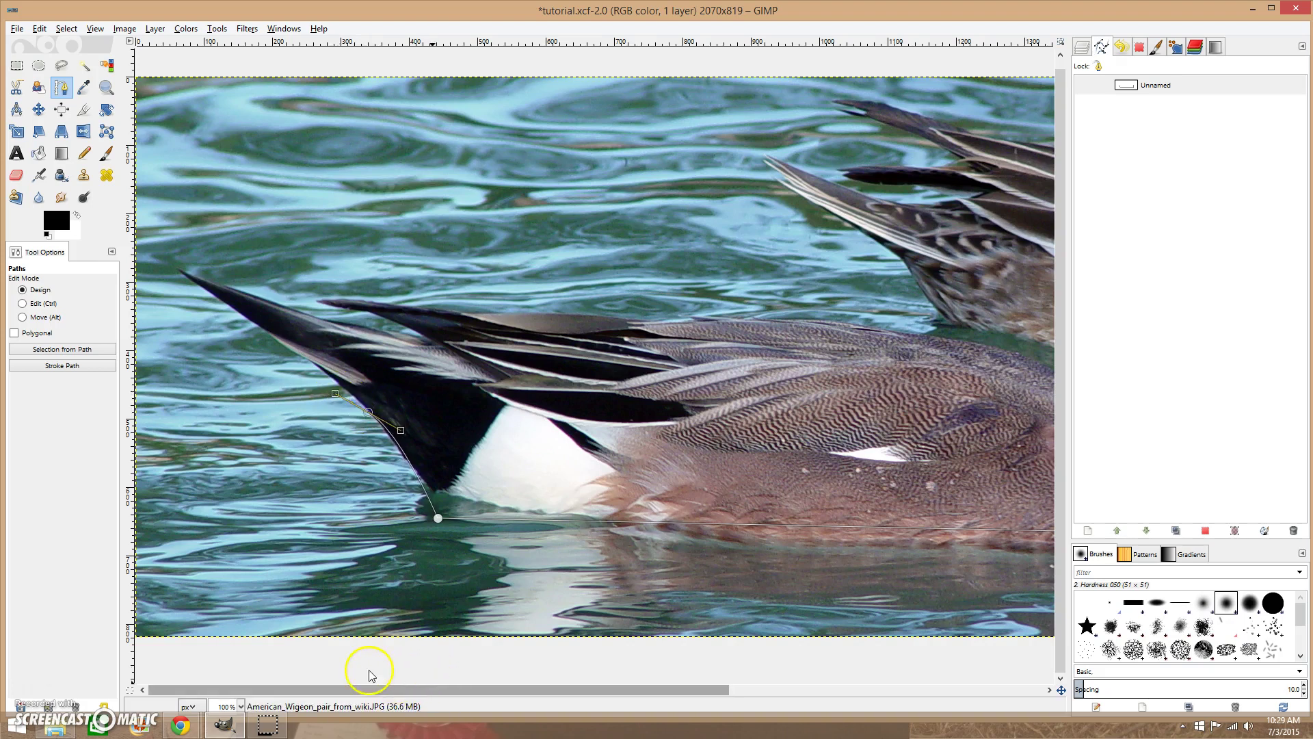
left_click(177, 264)
left_click_drag(177, 274, 183, 267)
left_click(411, 335)
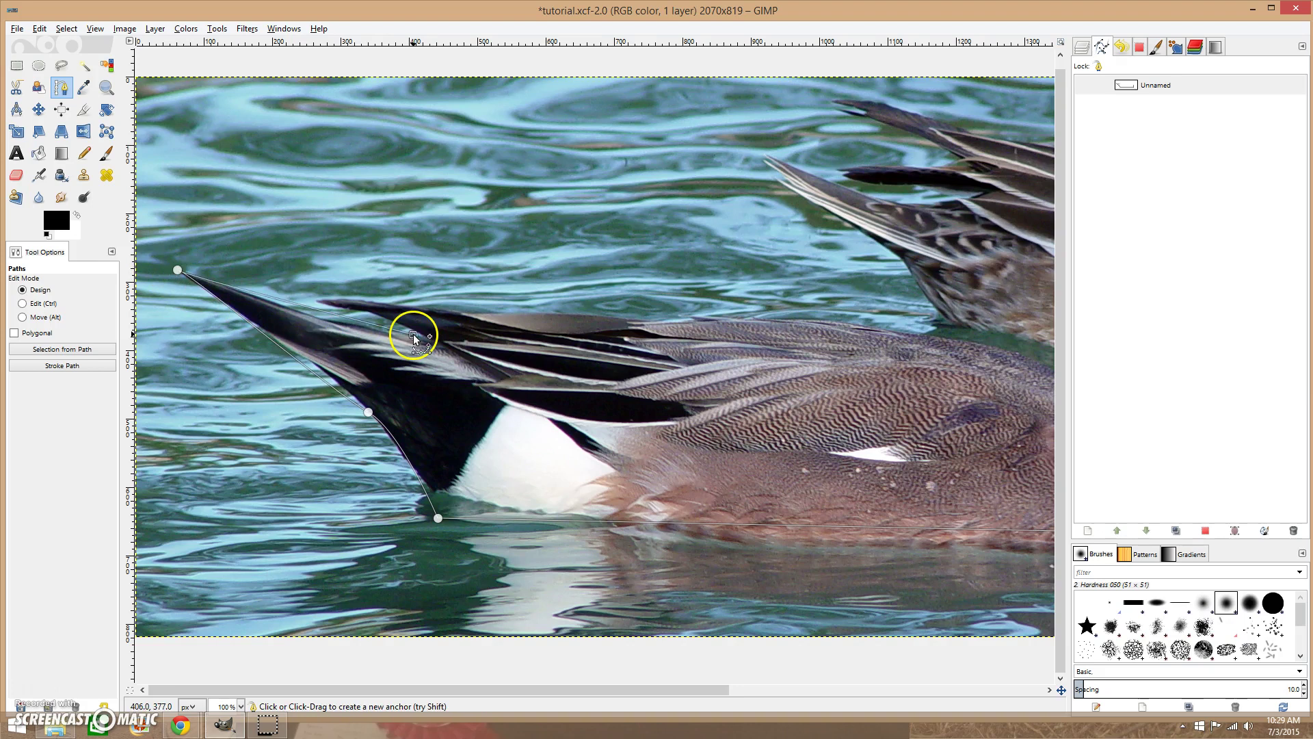
left_click_drag(324, 302, 322, 301)
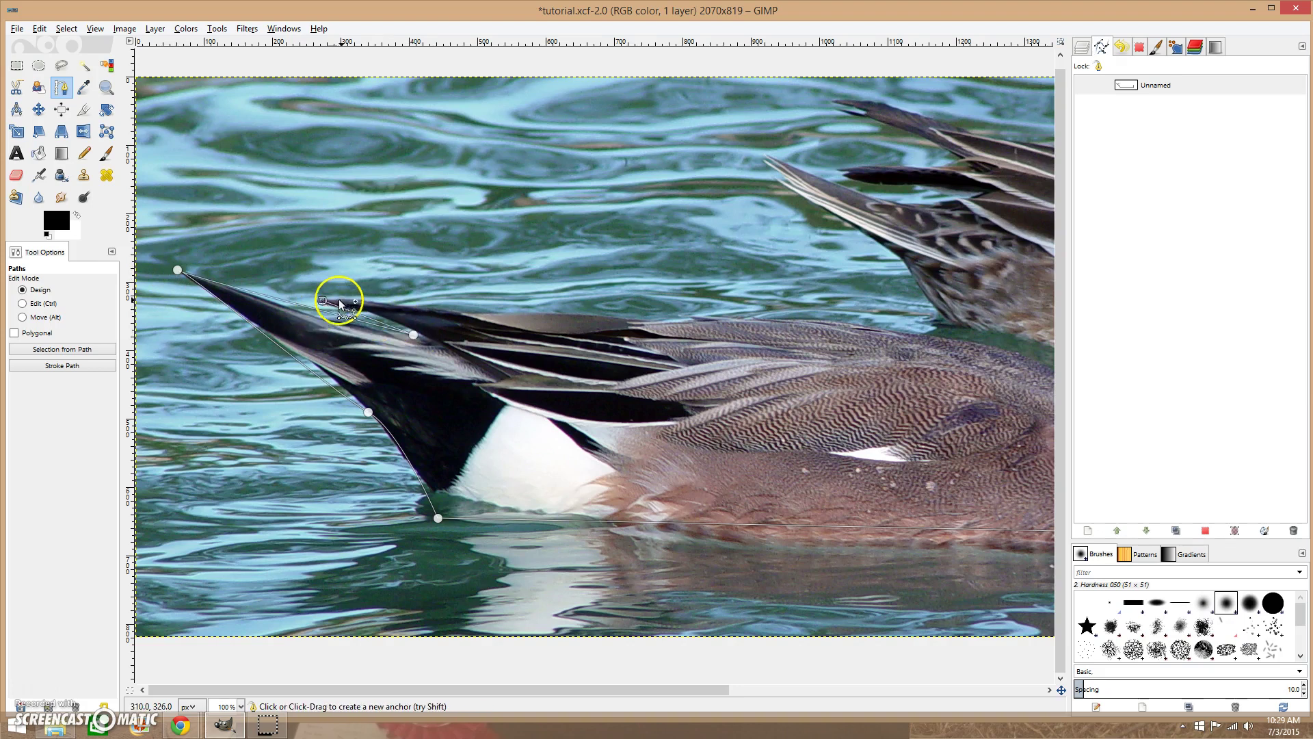
left_click(580, 315)
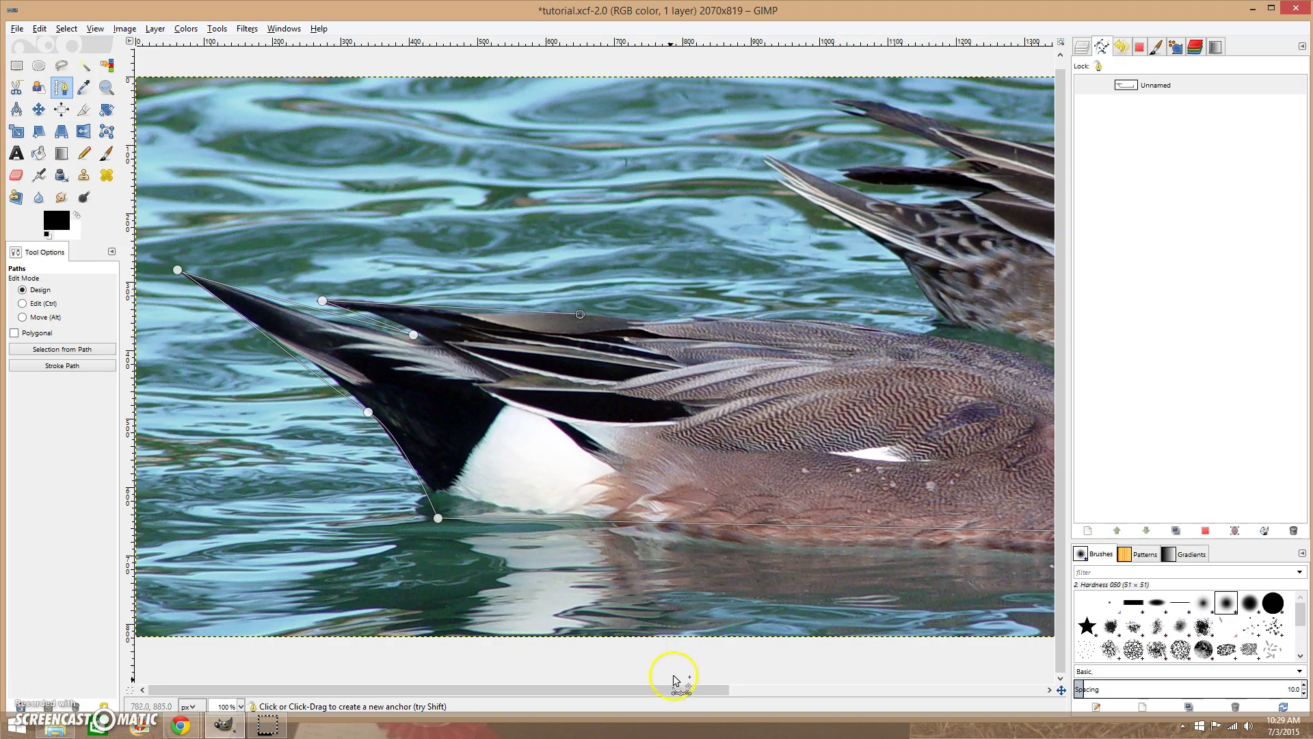
Step: Extend the path with curved anchors along the drake's back to the base of his neck
scroll(668, 696, "right", 1)
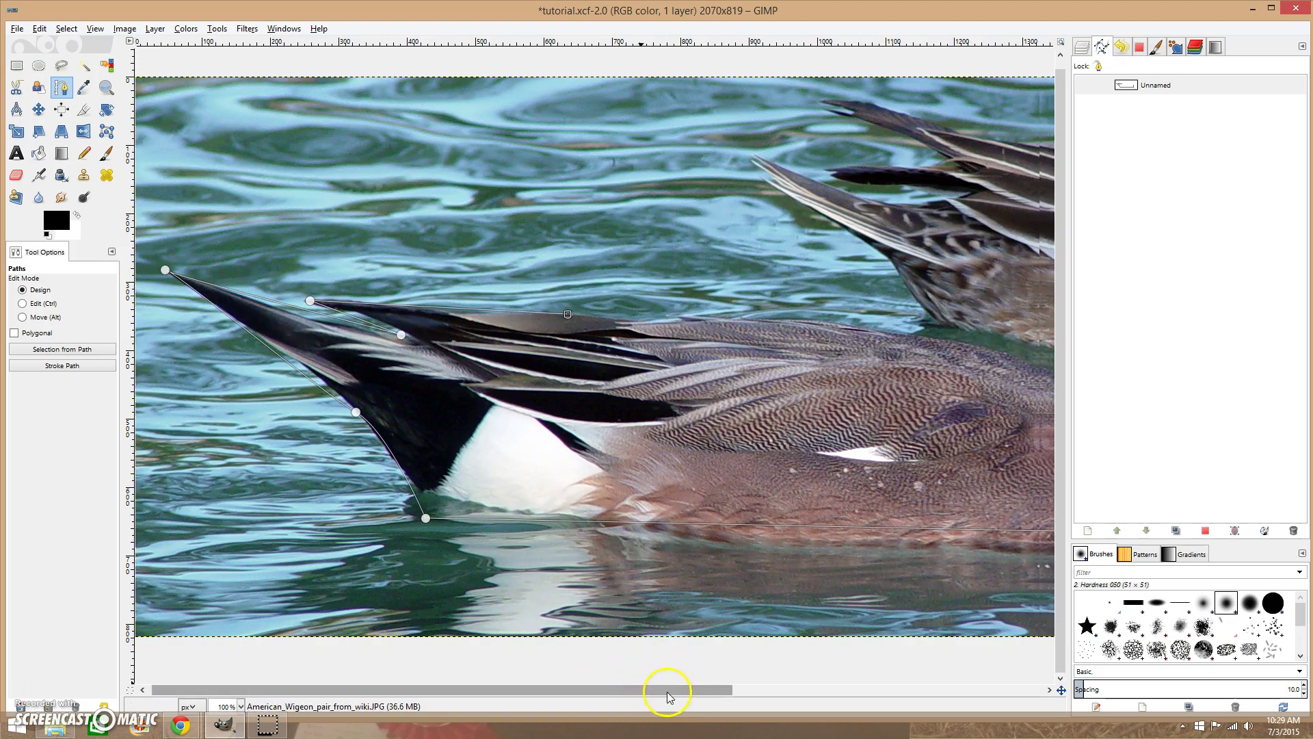
left_click_drag(668, 696, 773, 696)
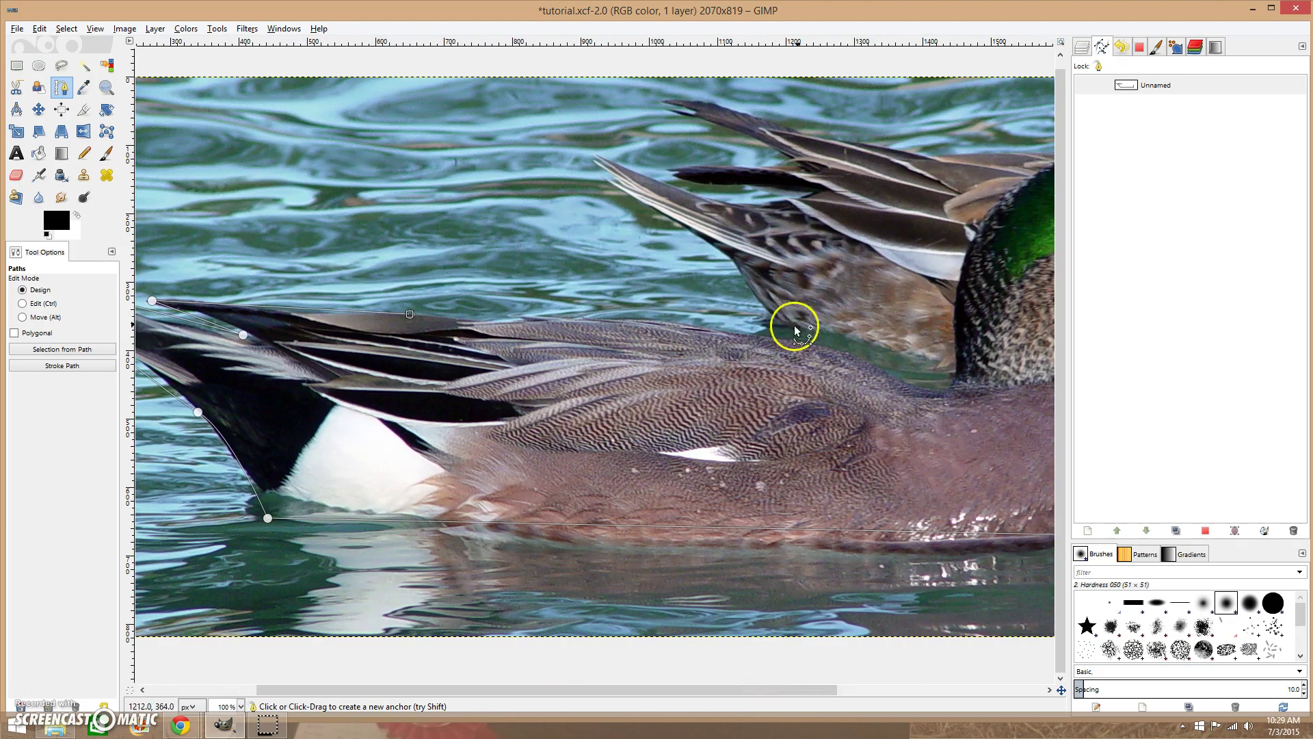
left_click(848, 352)
left_click_drag(848, 353, 923, 378)
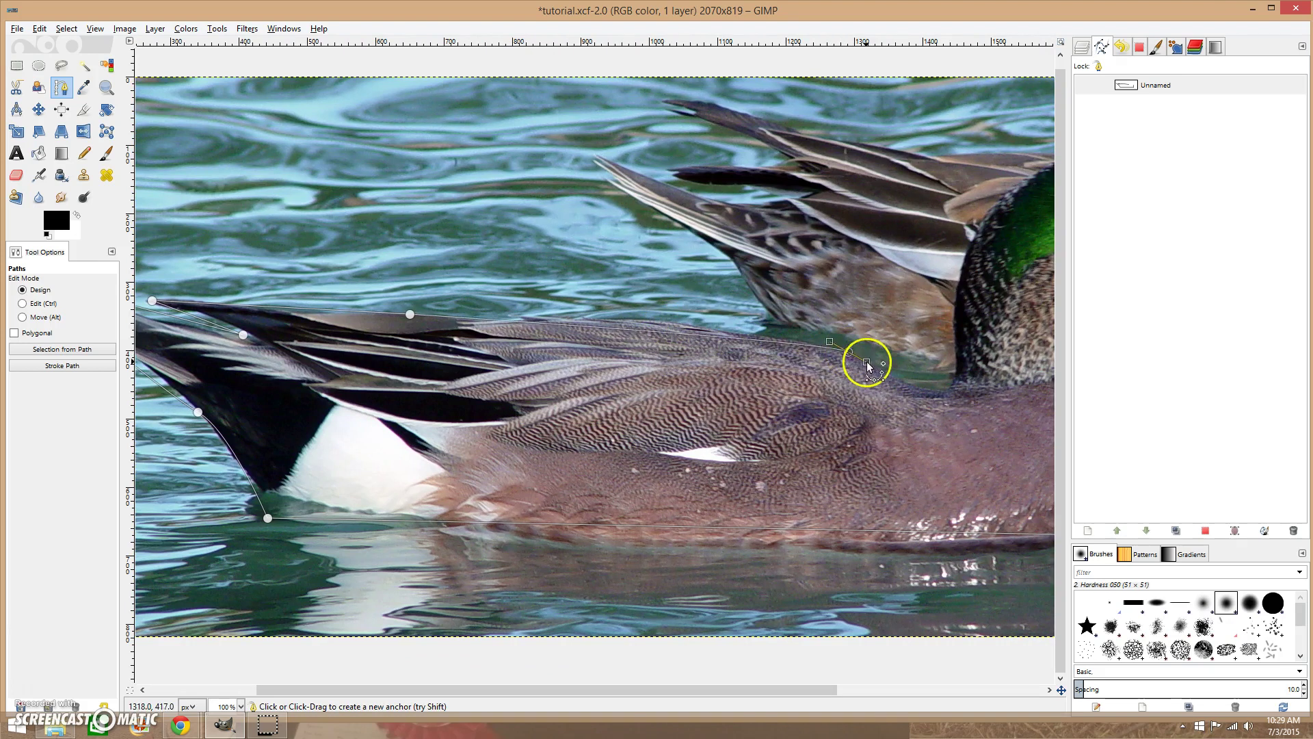
left_click(934, 392)
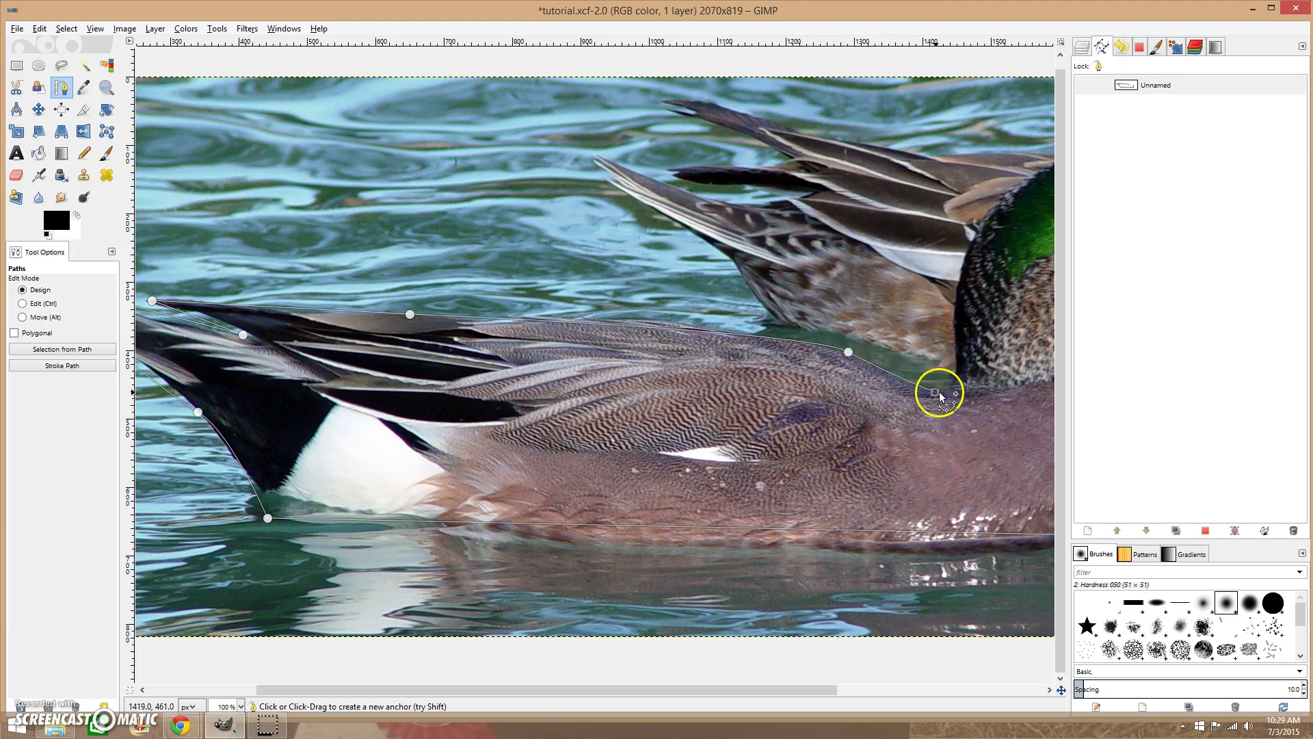
mouse_move(799, 690)
left_mouse_down()
mouse_move(828, 692)
mouse_move(905, 624)
left_mouse_up()
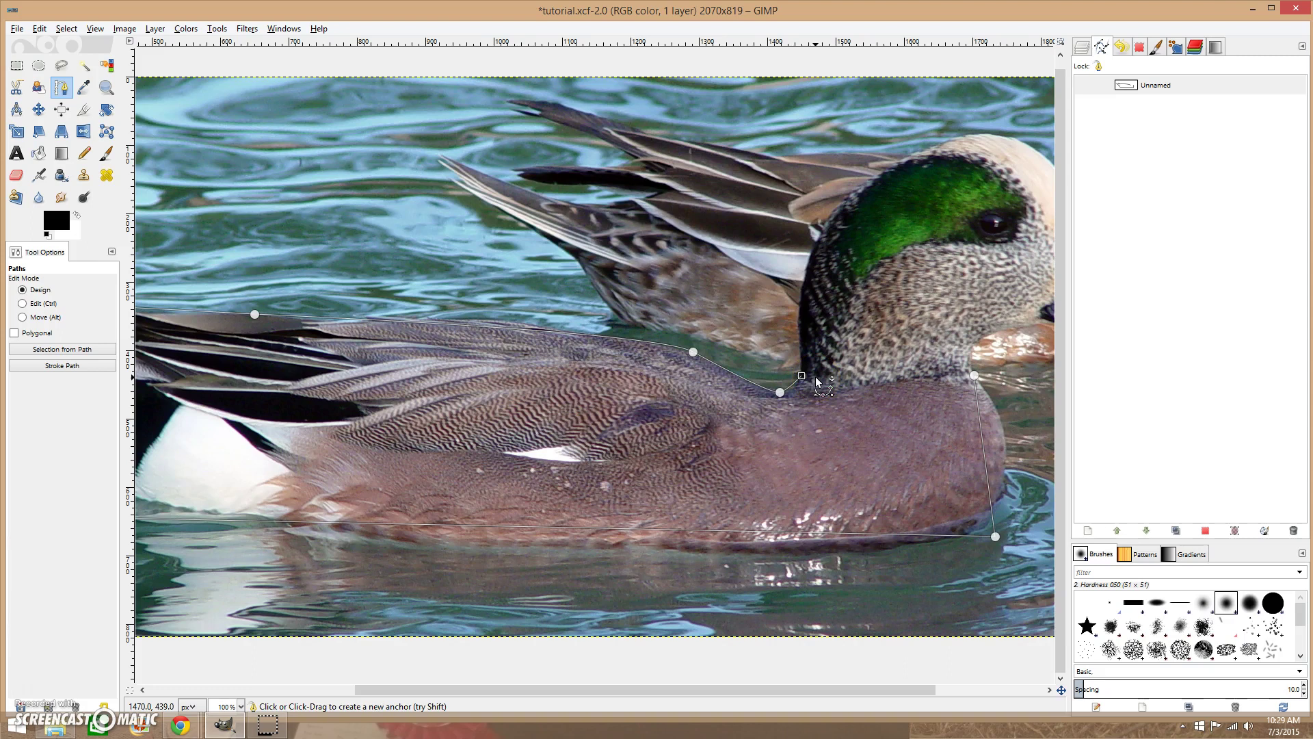
mouse_move(816, 372)
left_mouse_down()
mouse_move(819, 336)
mouse_move(703, 252)
left_mouse_up()
left_click(818, 340)
Step: Stray anchors land on the hen behind; the Edit menu is opened and dismissed without undoing
left_click(647, 233)
left_click(571, 249)
left_click_drag(489, 230, 485, 176)
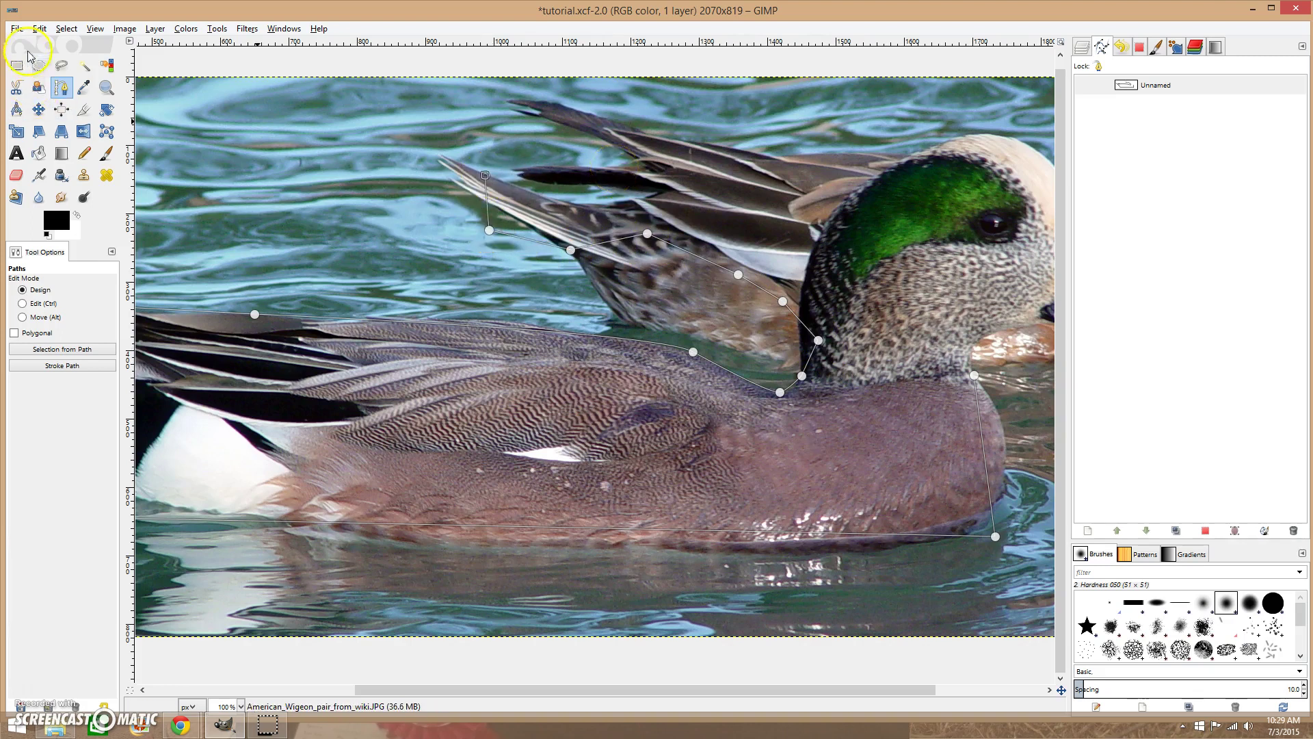
left_click(41, 29)
left_click(543, 235)
Step: Undo the stray anchors placed on the hen behind the drake
key("ctrl+z")
key("ctrl+z")
key("ctrl+z")
key("ctrl+z")
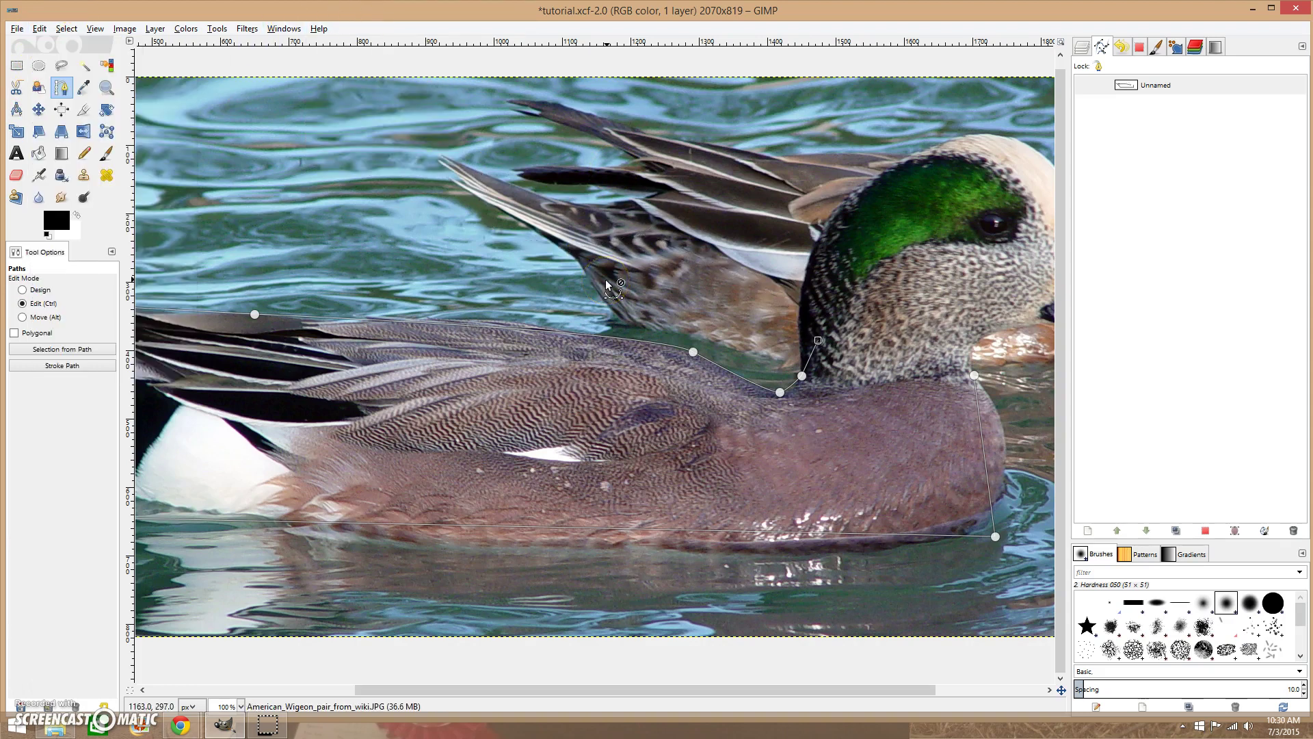
left_click(801, 375)
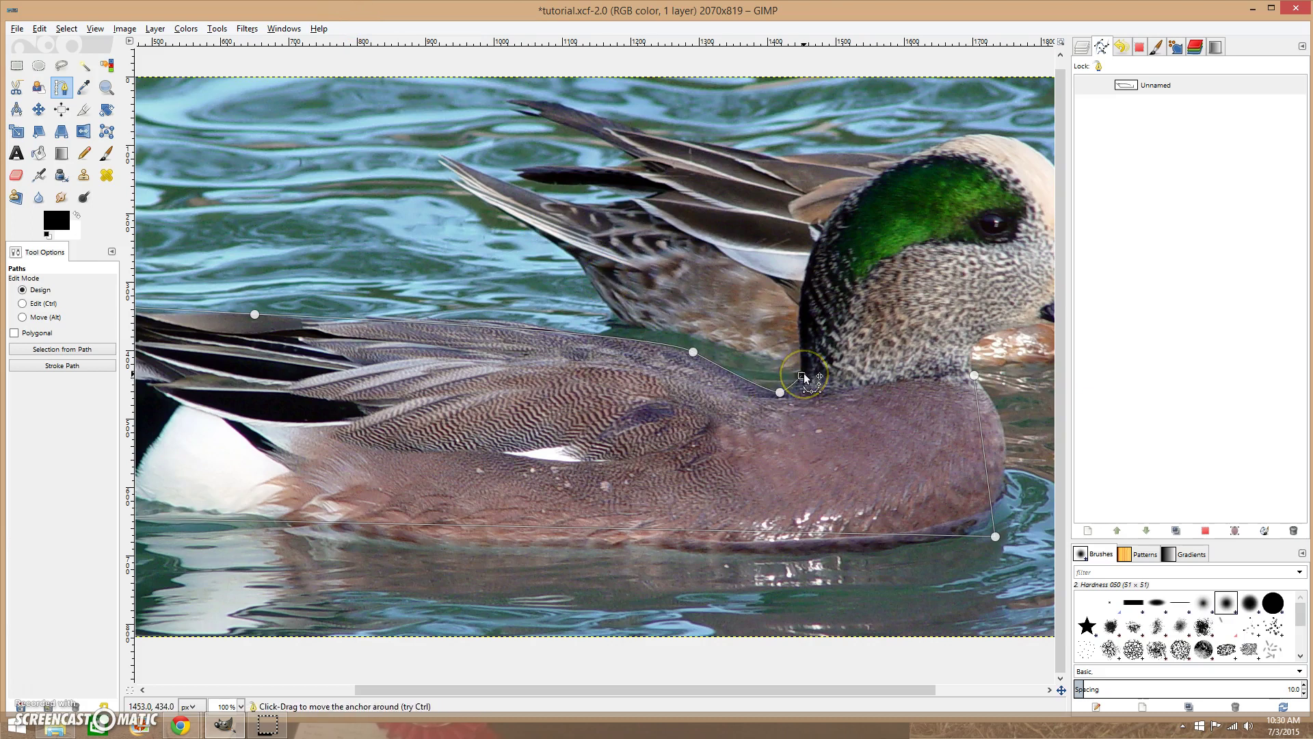
left_click(779, 393)
left_click(778, 396)
left_click(925, 387)
Step: Join the path's last anchor to its start in Edit mode, closing the loop around the drake
key("ctrl")
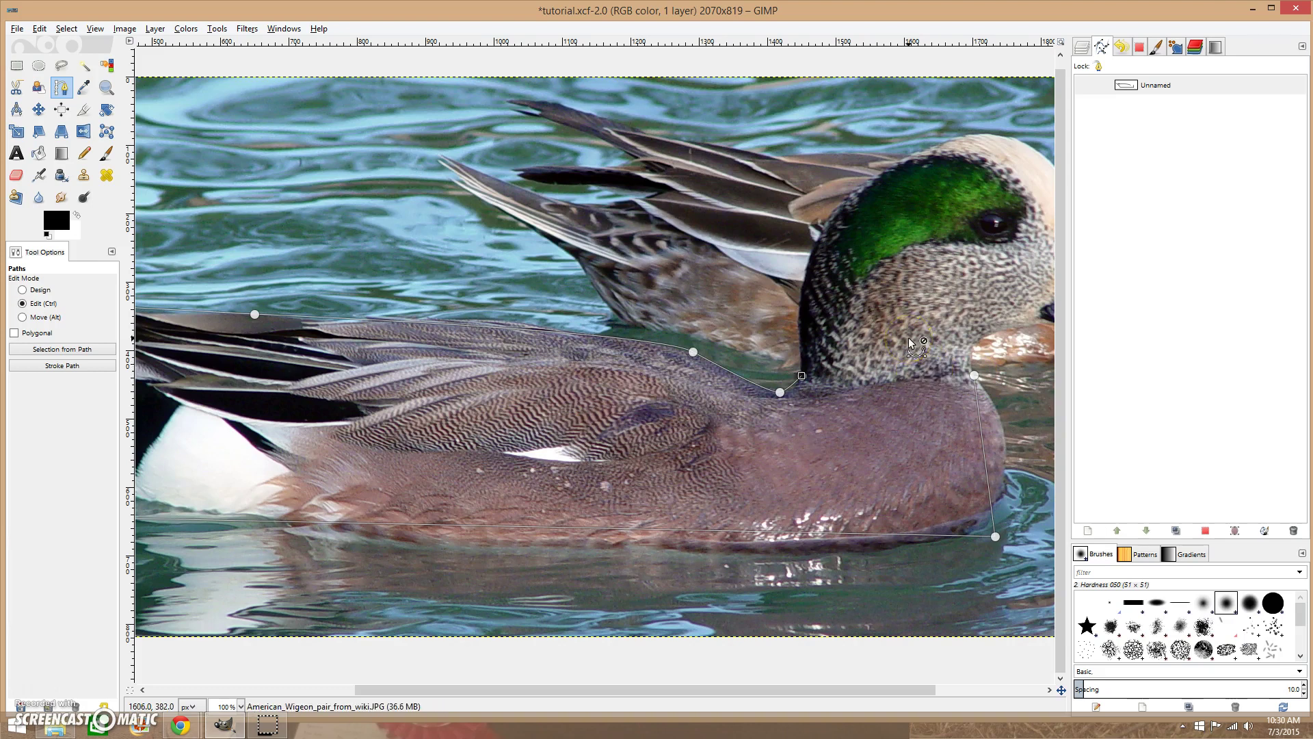
left_click_drag(937, 367, 977, 380)
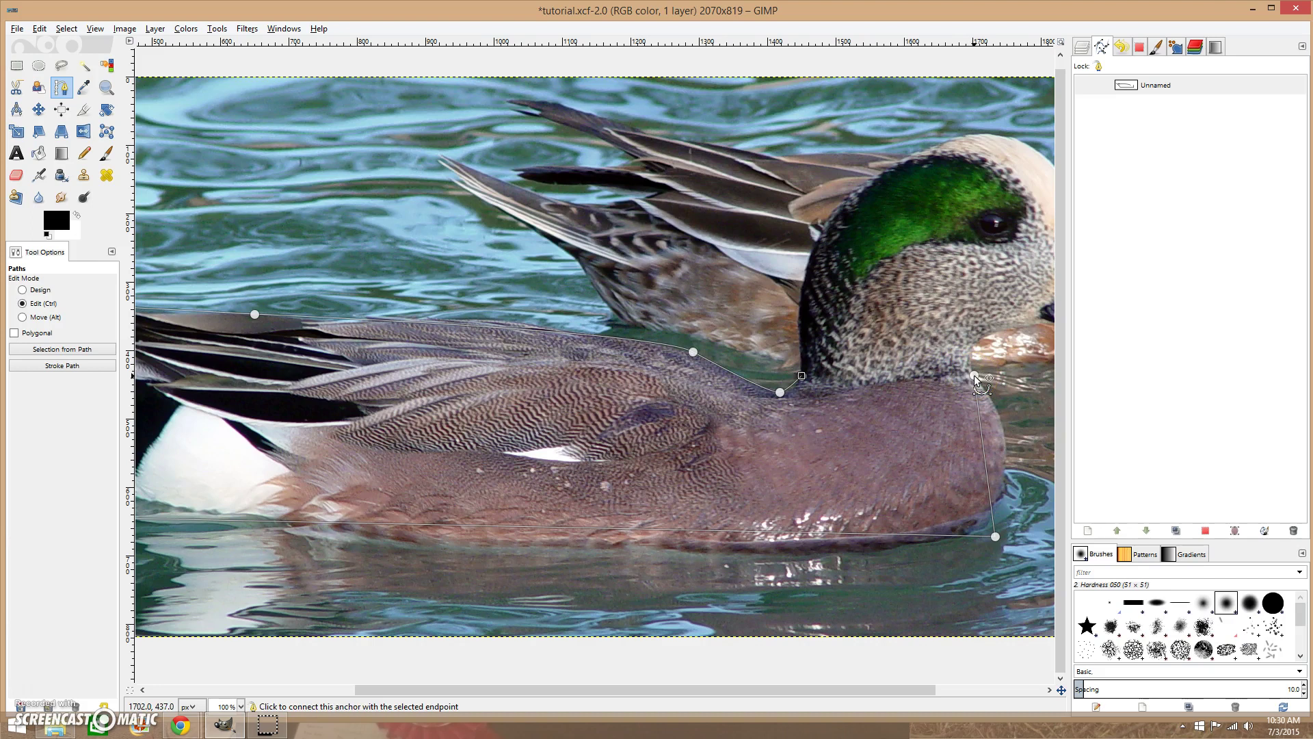
left_click(974, 374)
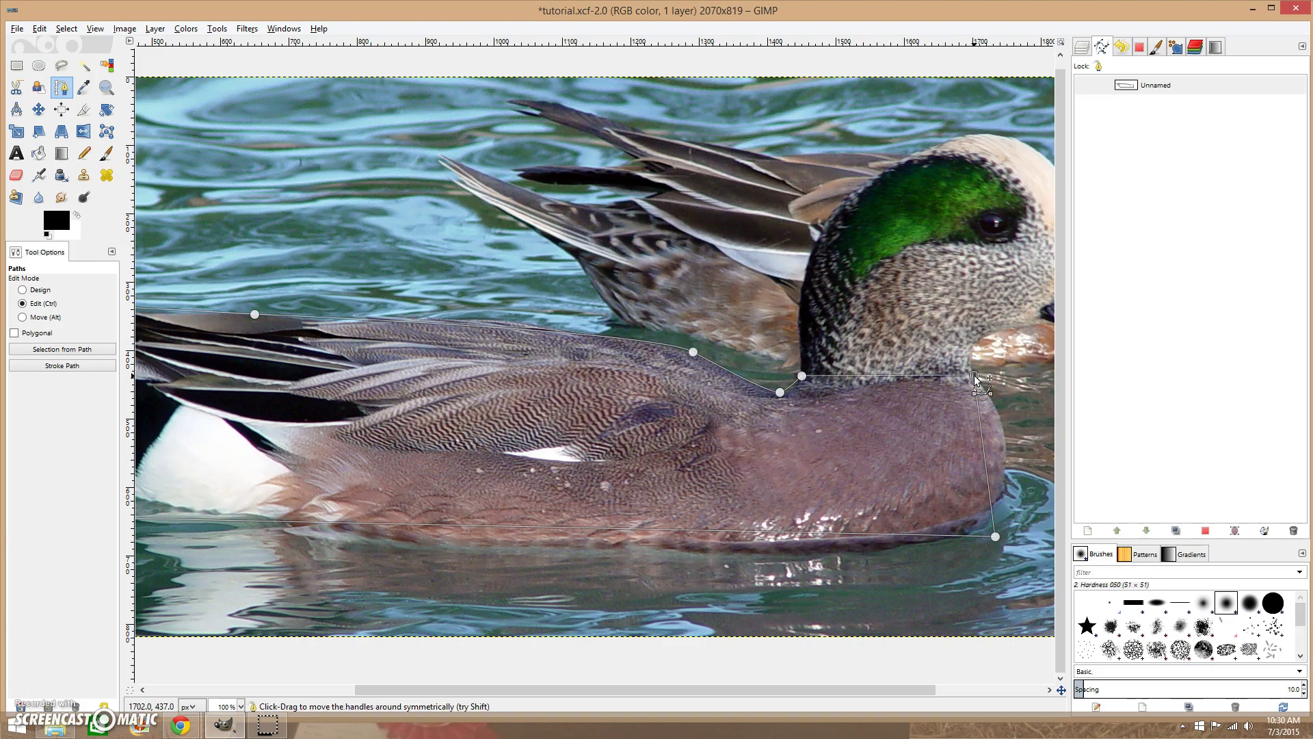
key("ctrl")
Step: Rename the Unnamed drake outline path to 'body side'
left_click(878, 419)
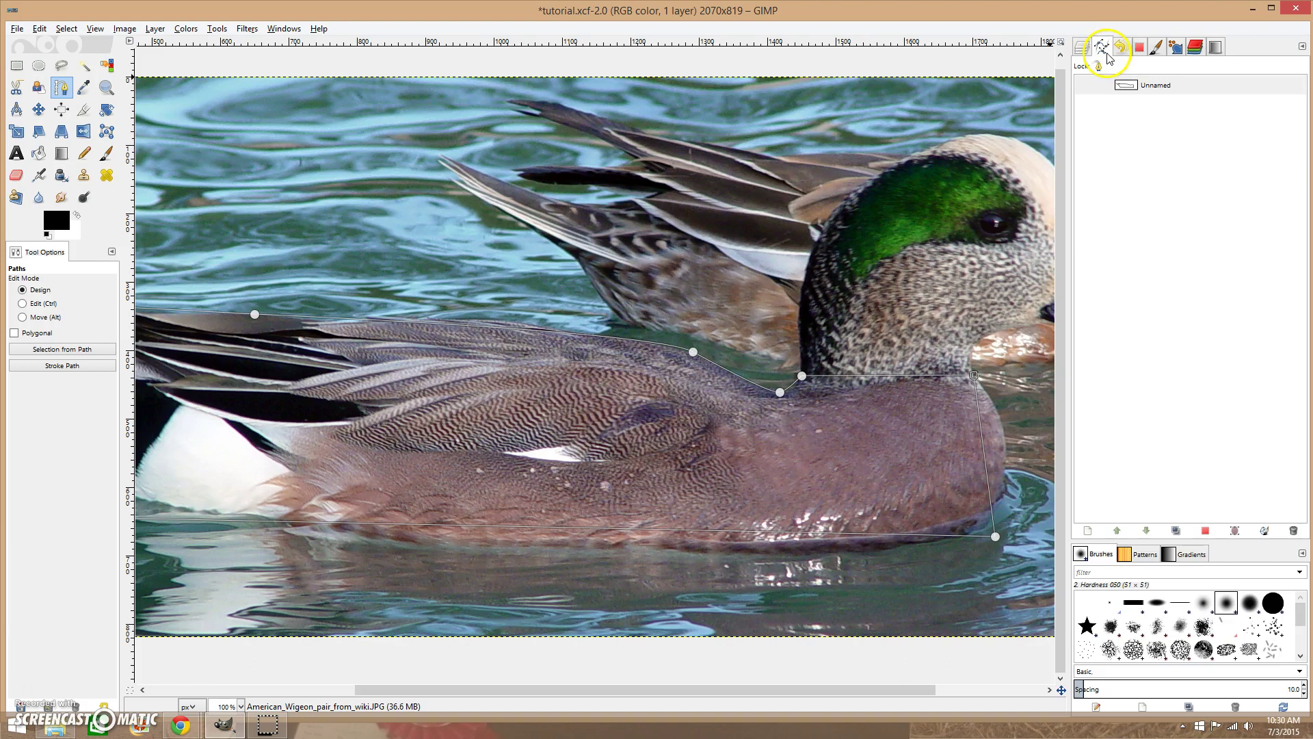
double_click(1155, 85)
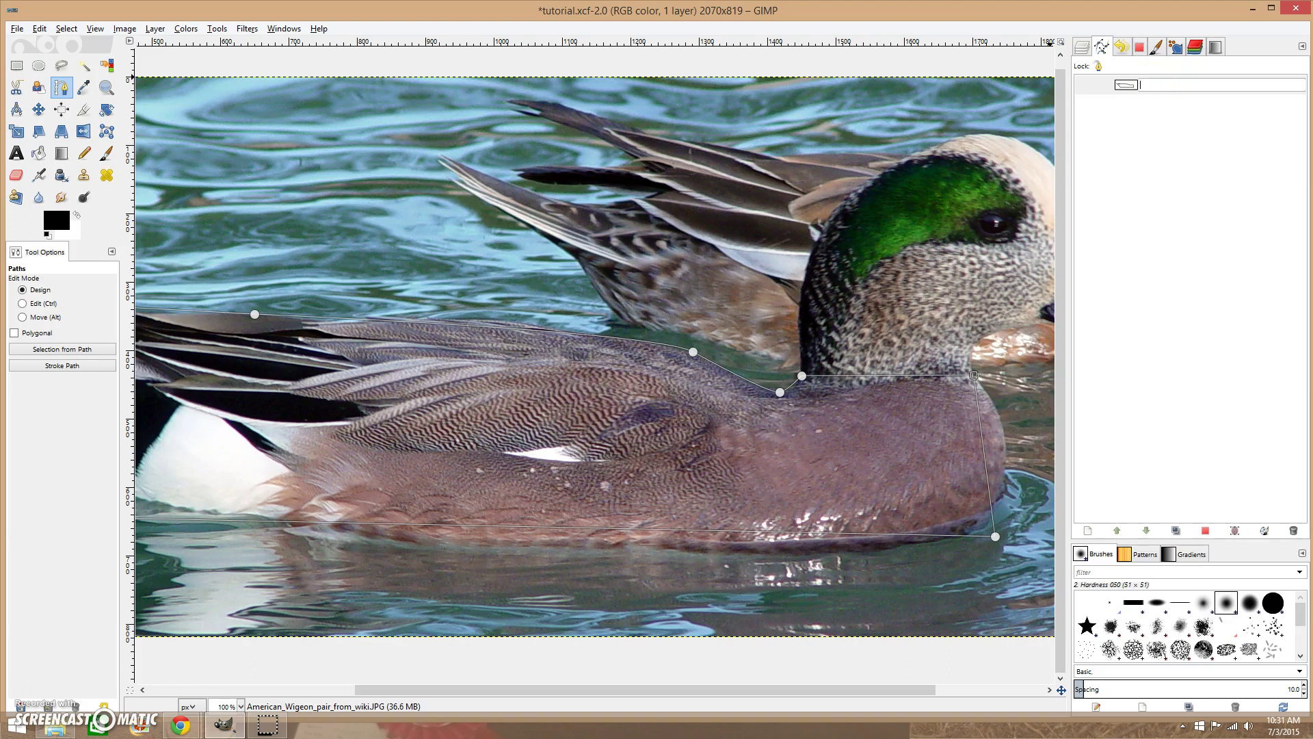
type("body side")
key("Return")
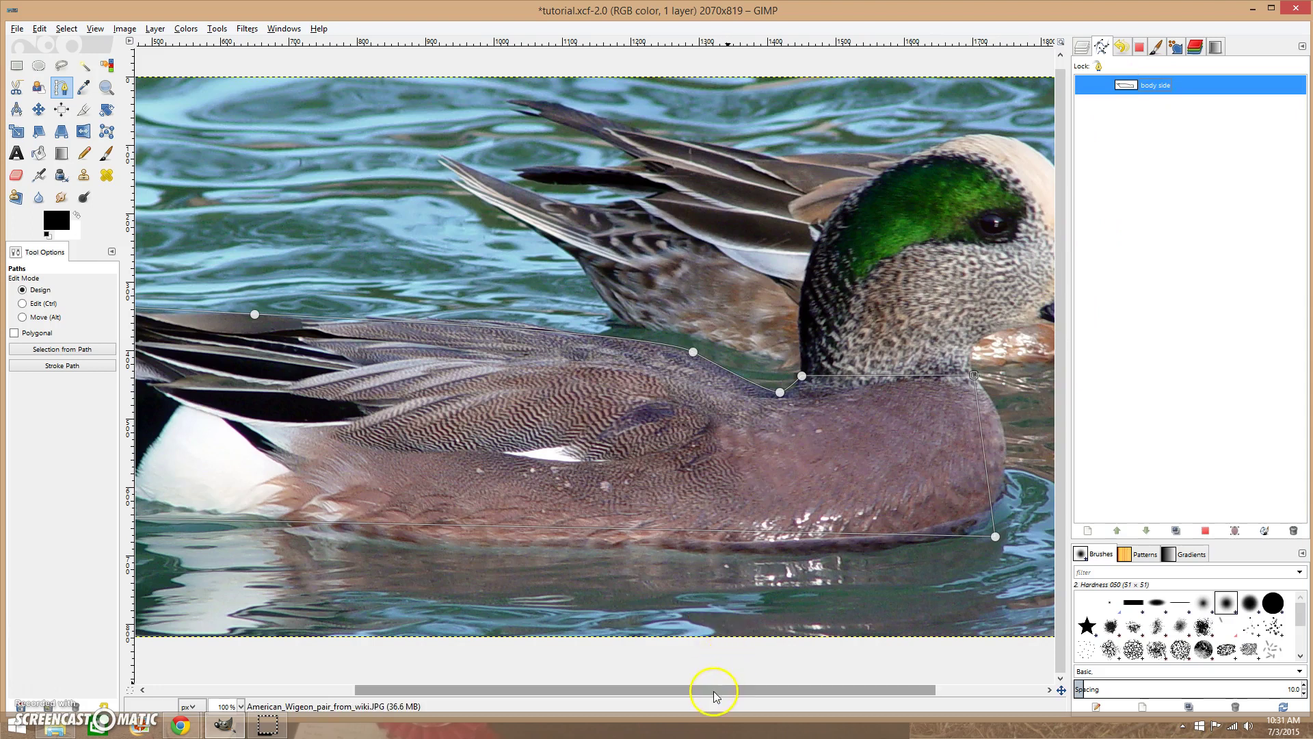
Step: Zoom to 150% and bend the path's front edge outward to hug the drake's breast
left_click_drag(713, 696, 814, 695)
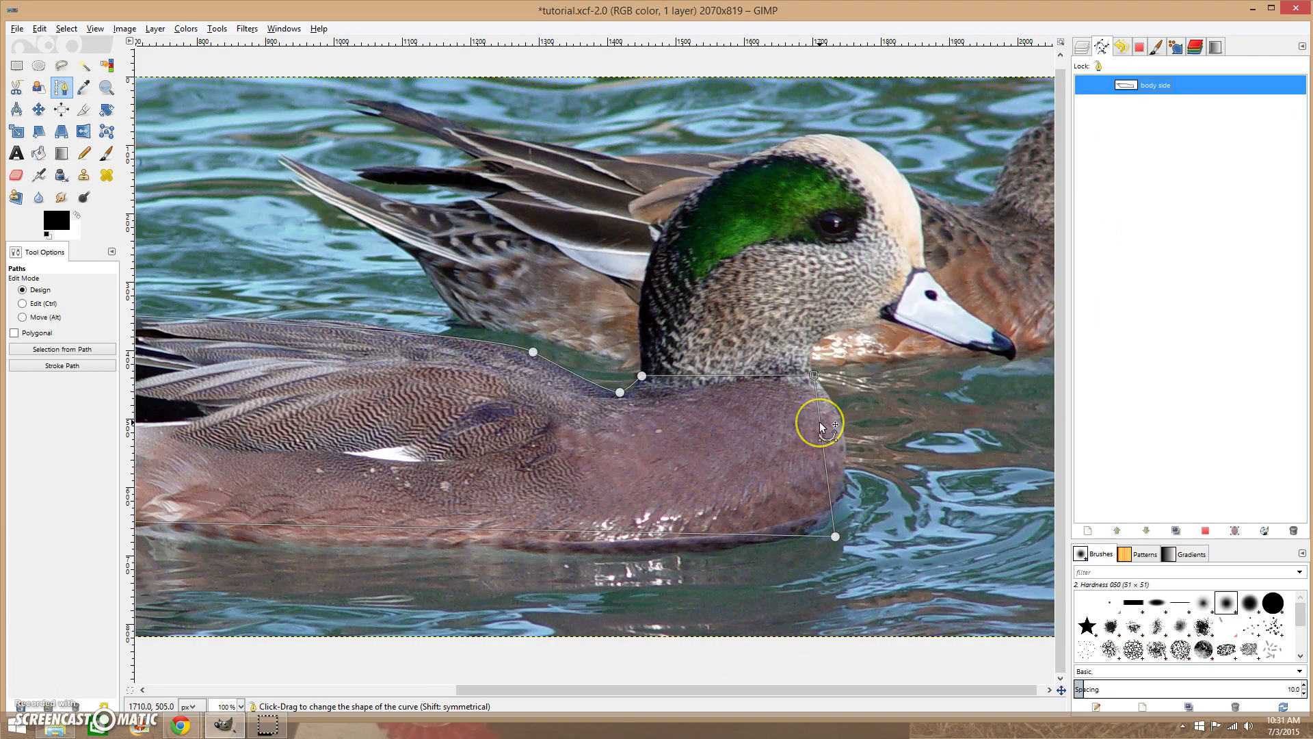
scroll(821, 425, "up", 1)
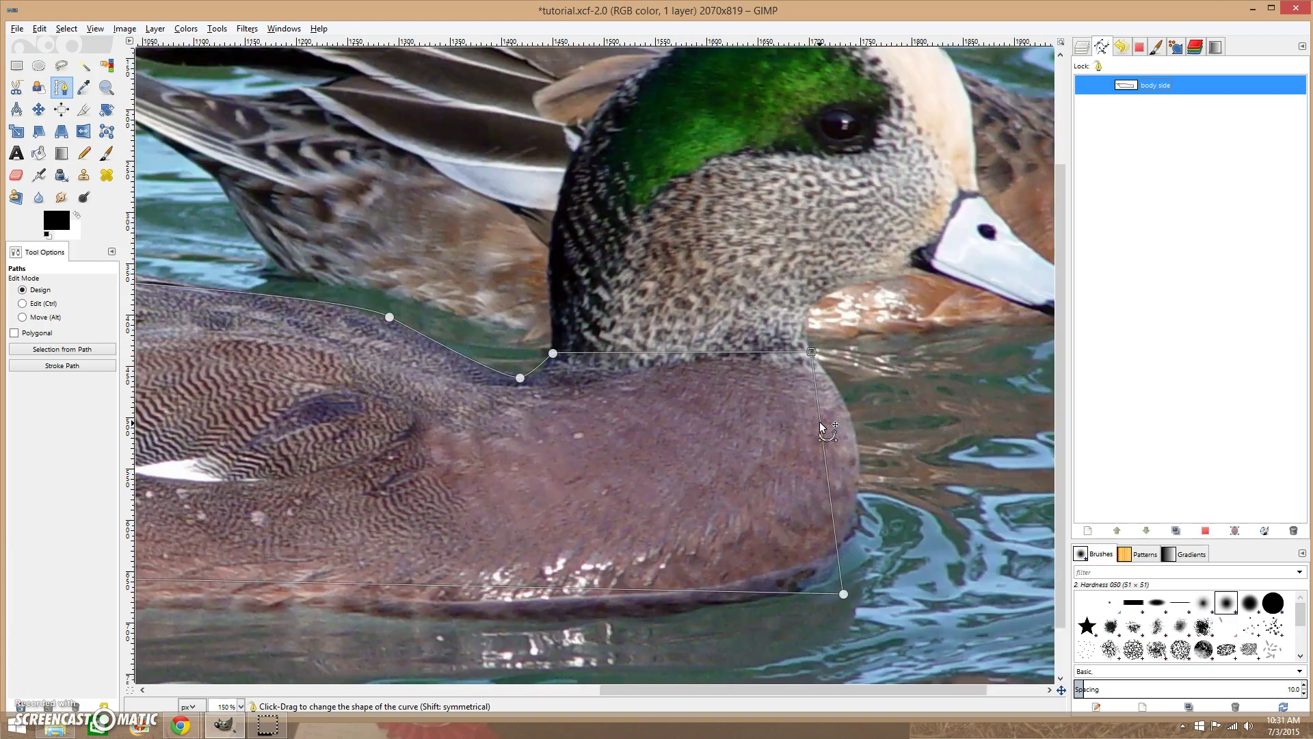
mouse_move(821, 425)
left_mouse_down()
mouse_move(856, 443)
mouse_move(861, 467)
left_mouse_up()
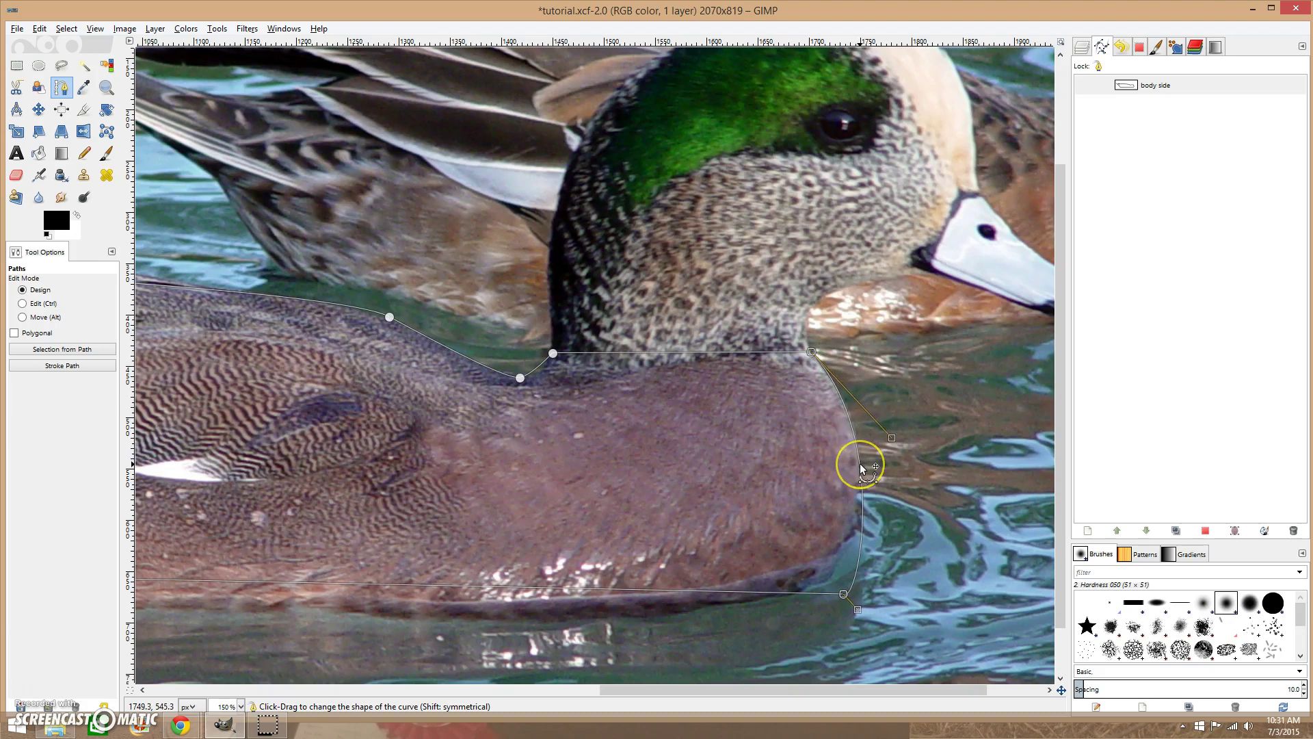
mouse_move(861, 467)
left_mouse_down()
mouse_move(883, 468)
mouse_move(861, 467)
left_mouse_up()
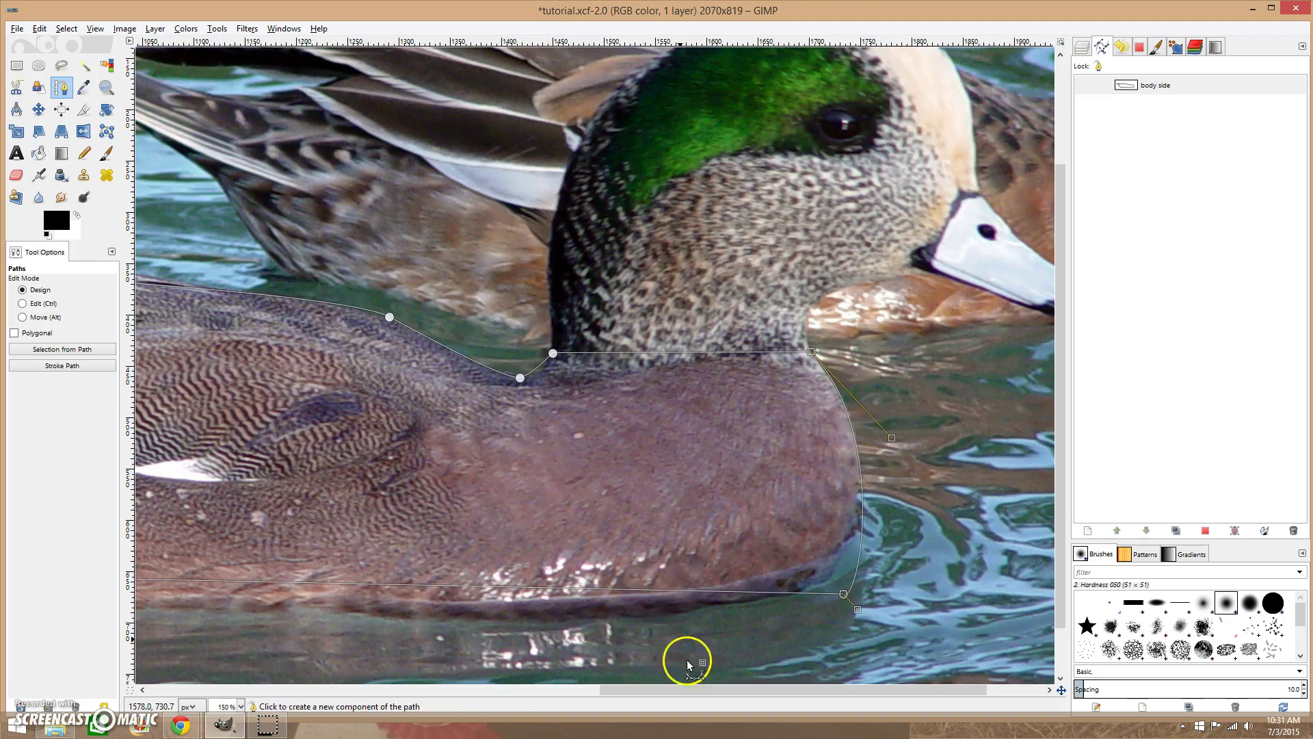
left_click_drag(706, 689, 206, 687)
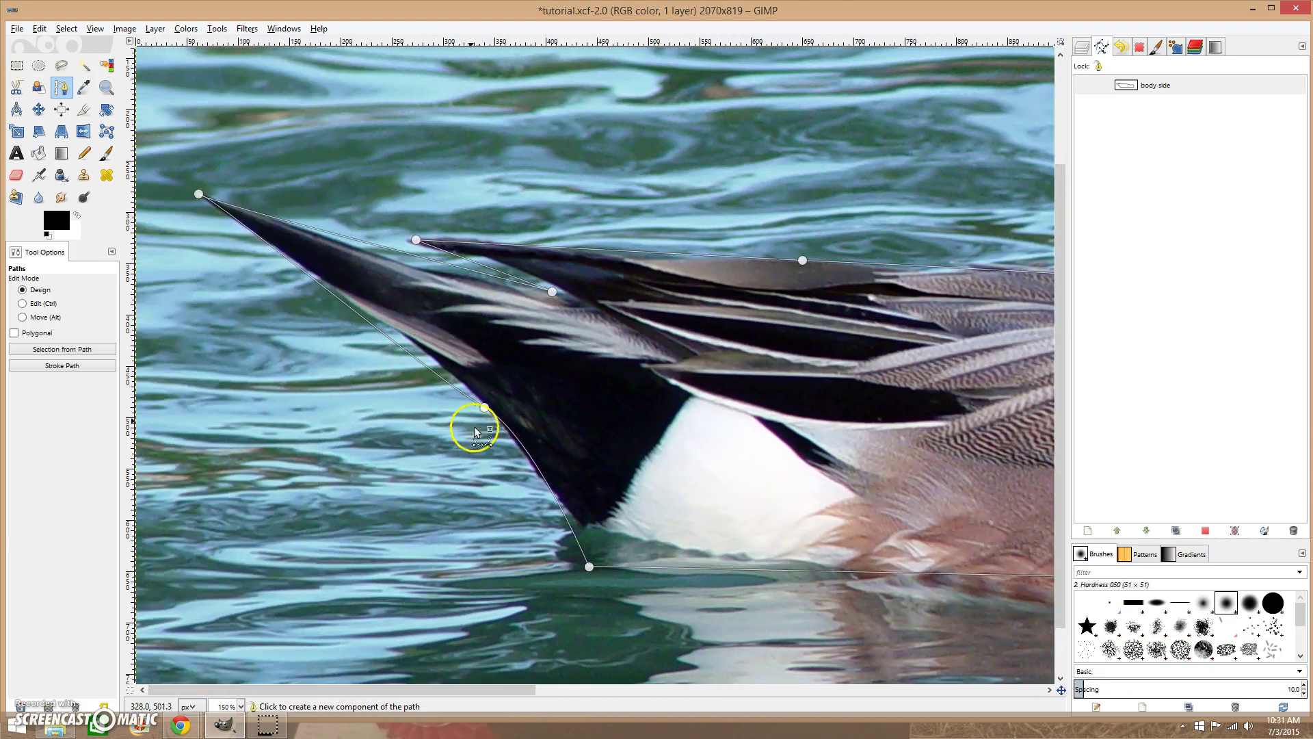
Step: Bend the tail segments' curves to hug the black tail underside and the tail tip
left_click(418, 362)
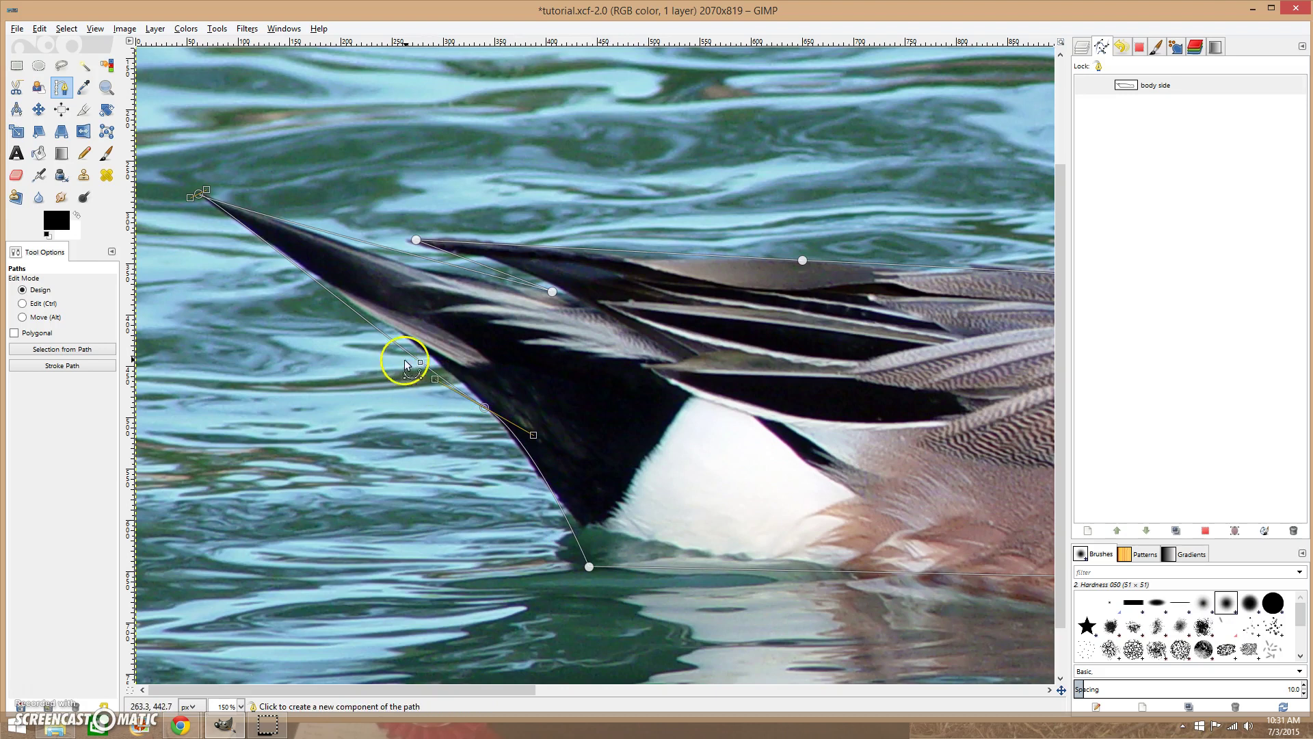
left_click_drag(413, 355, 428, 357)
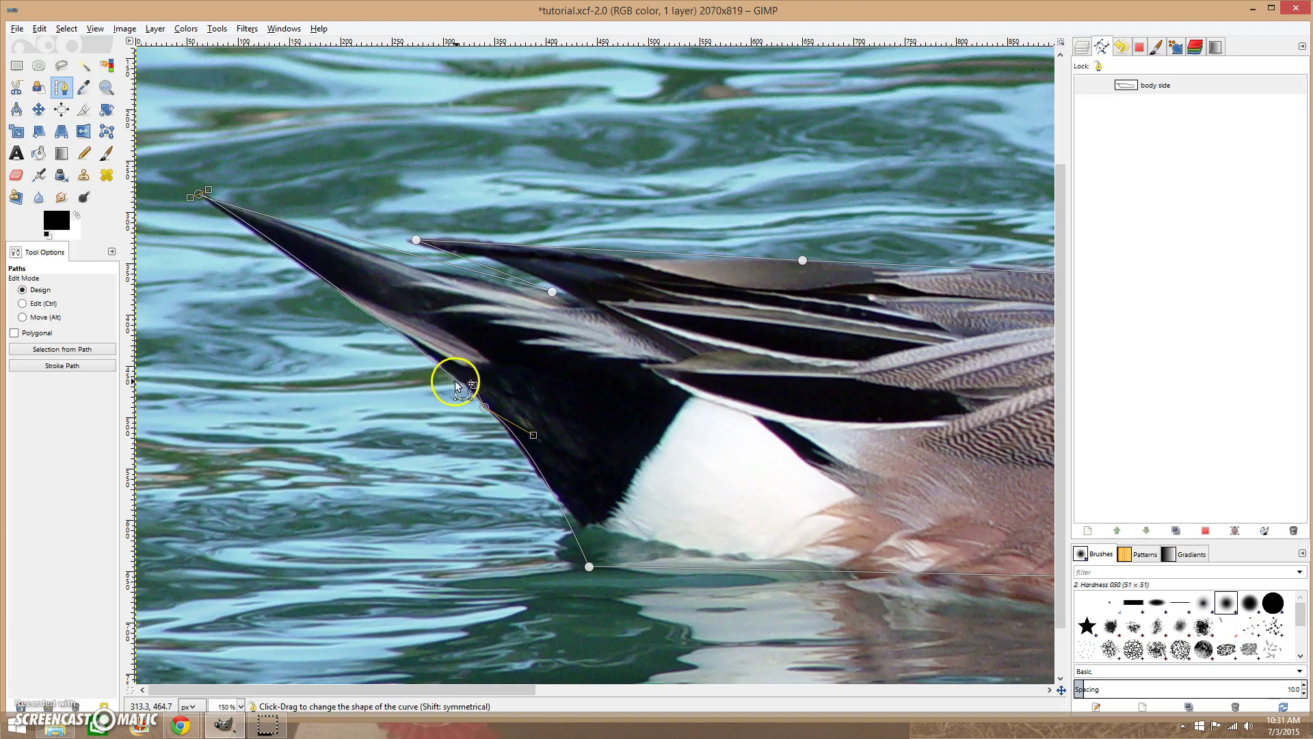
mouse_move(474, 385)
left_mouse_down()
mouse_move(514, 378)
mouse_move(440, 375)
mouse_move(452, 372)
left_mouse_up()
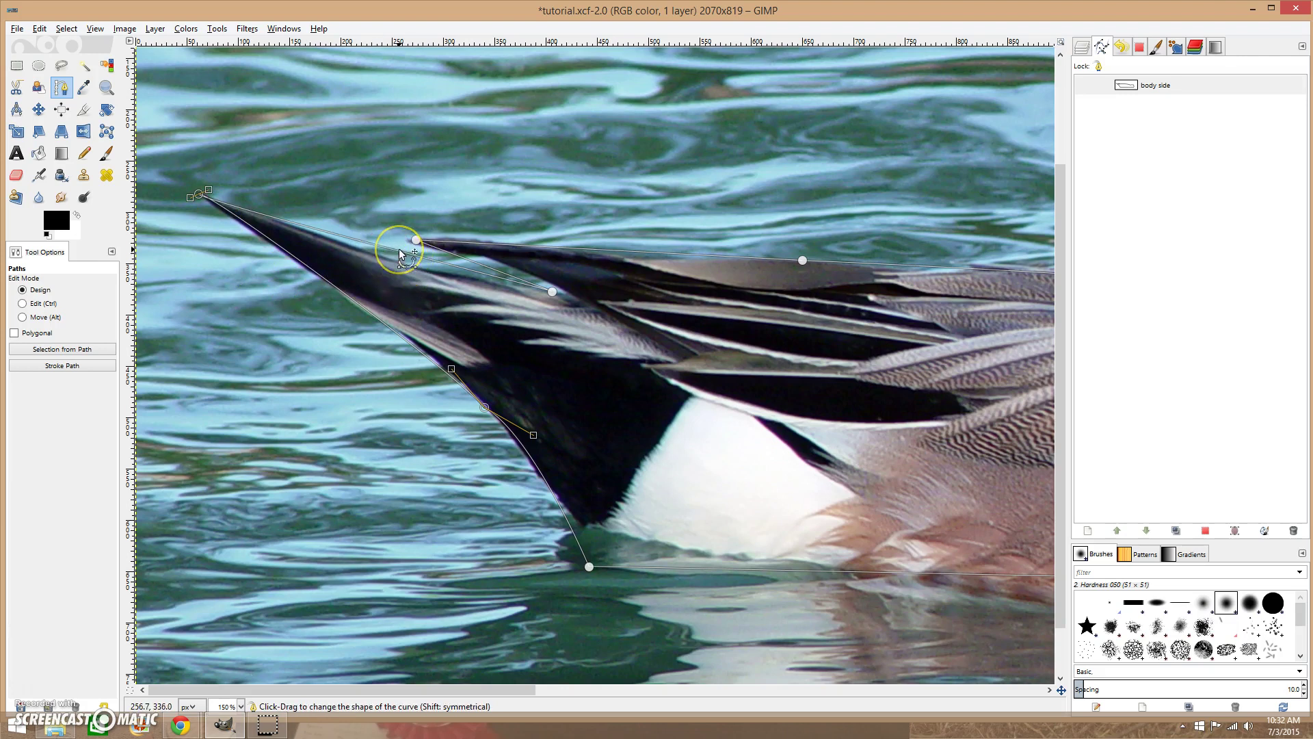
left_click_drag(401, 252, 422, 244)
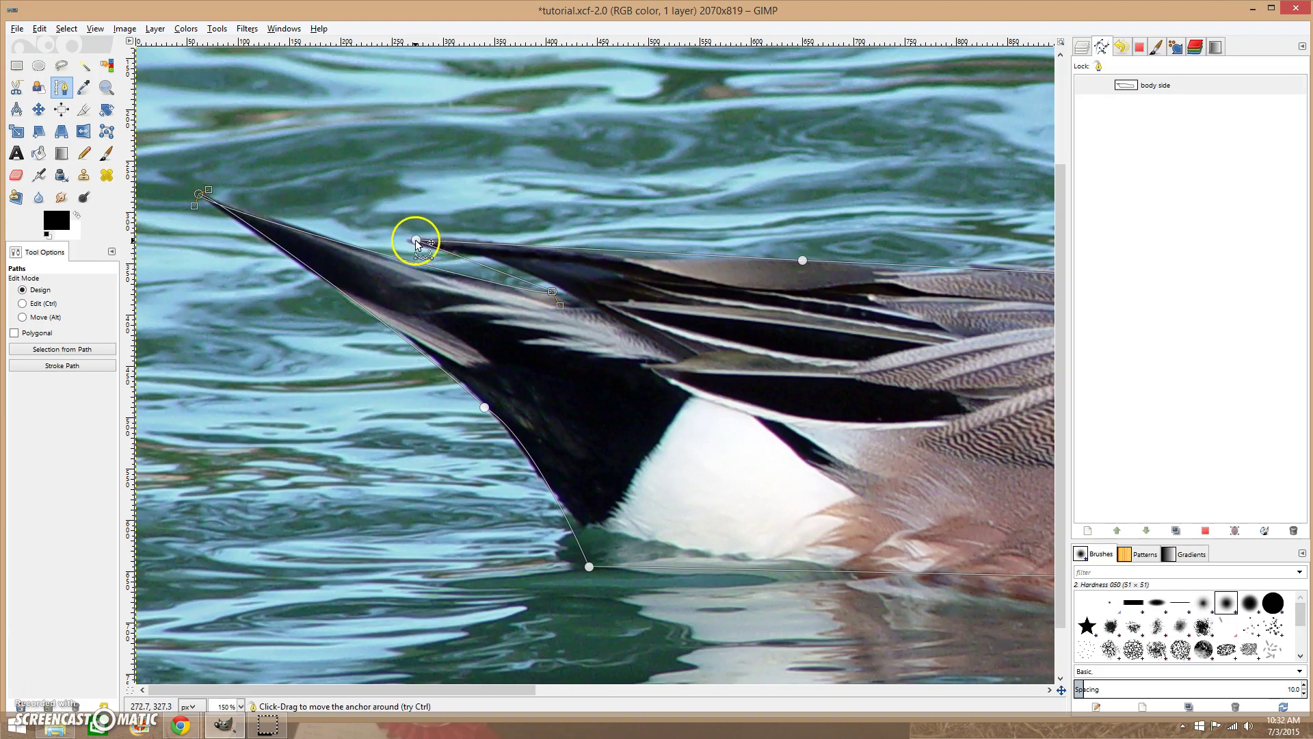
Step: Reposition the anchor at the upper tail feathers' tip onto the feather tip
scroll(420, 241, "up", 1)
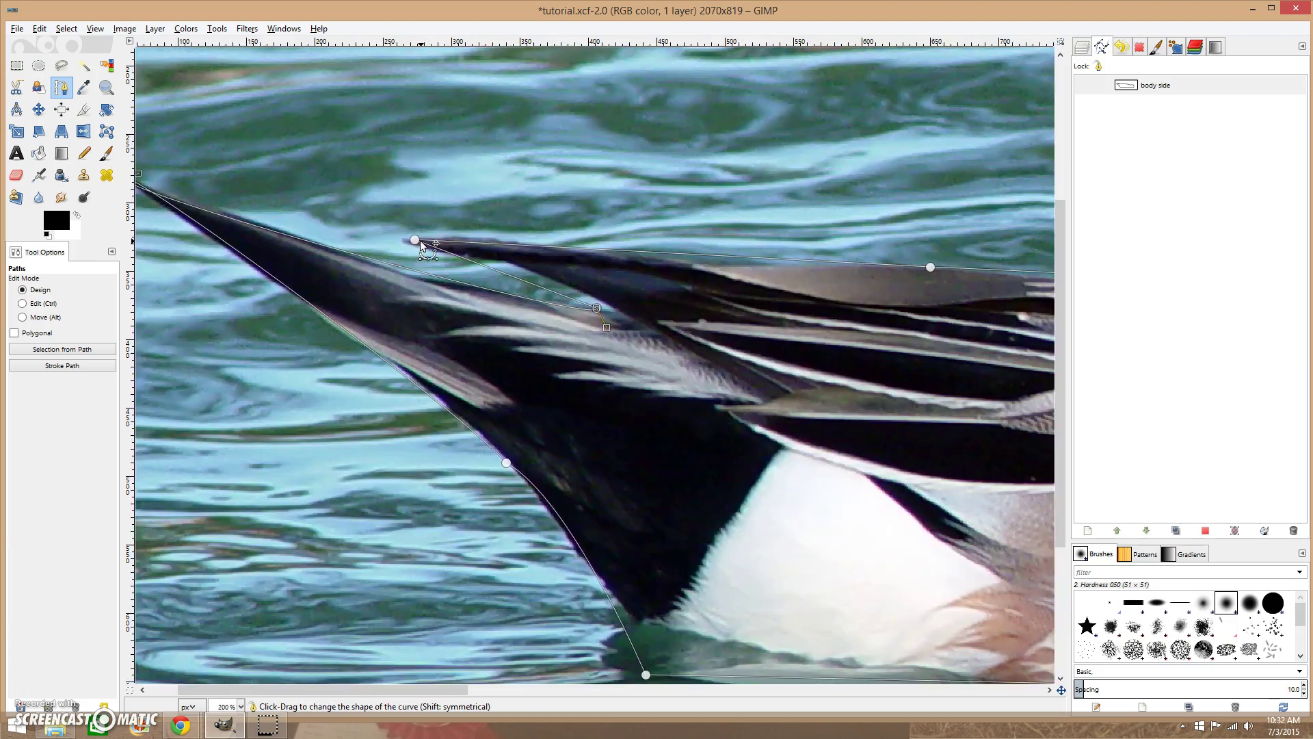
scroll(419, 240, "up", 1)
left_click(413, 240)
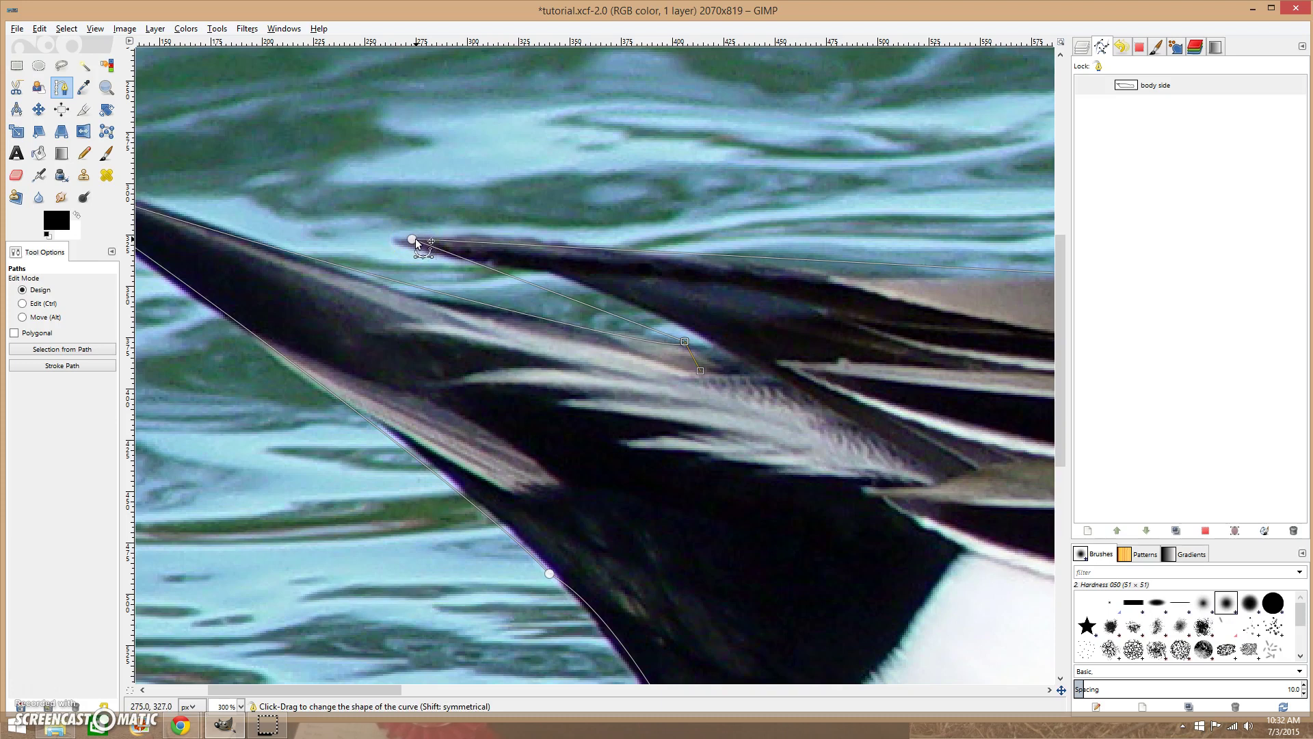
left_click(412, 239)
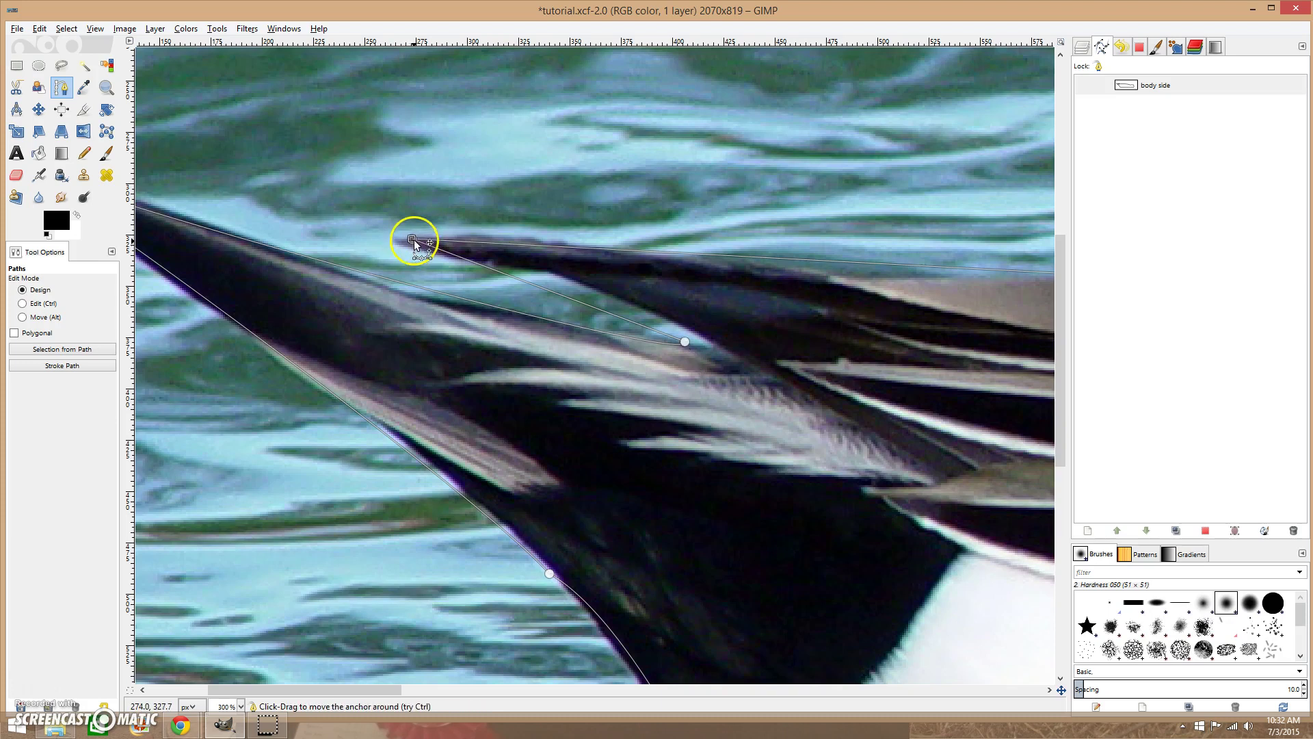
left_click_drag(412, 240, 387, 241)
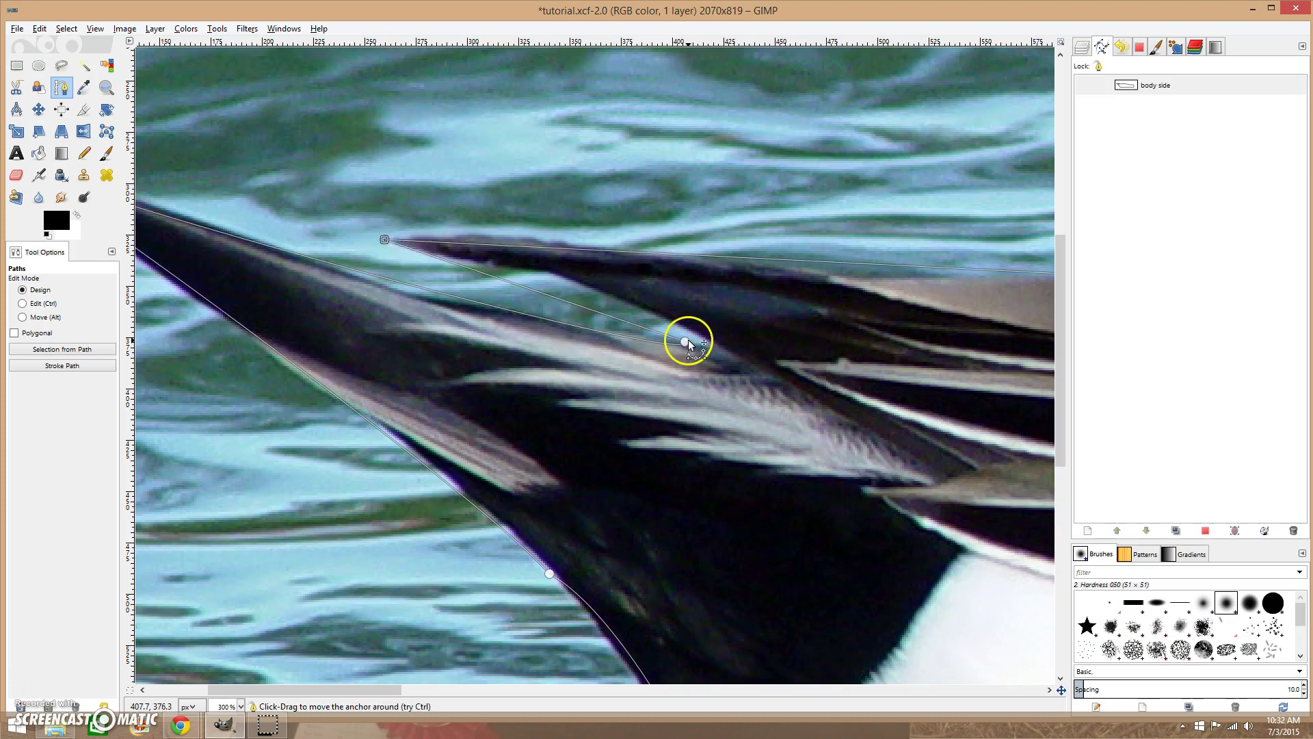
left_click_drag(688, 345, 712, 350)
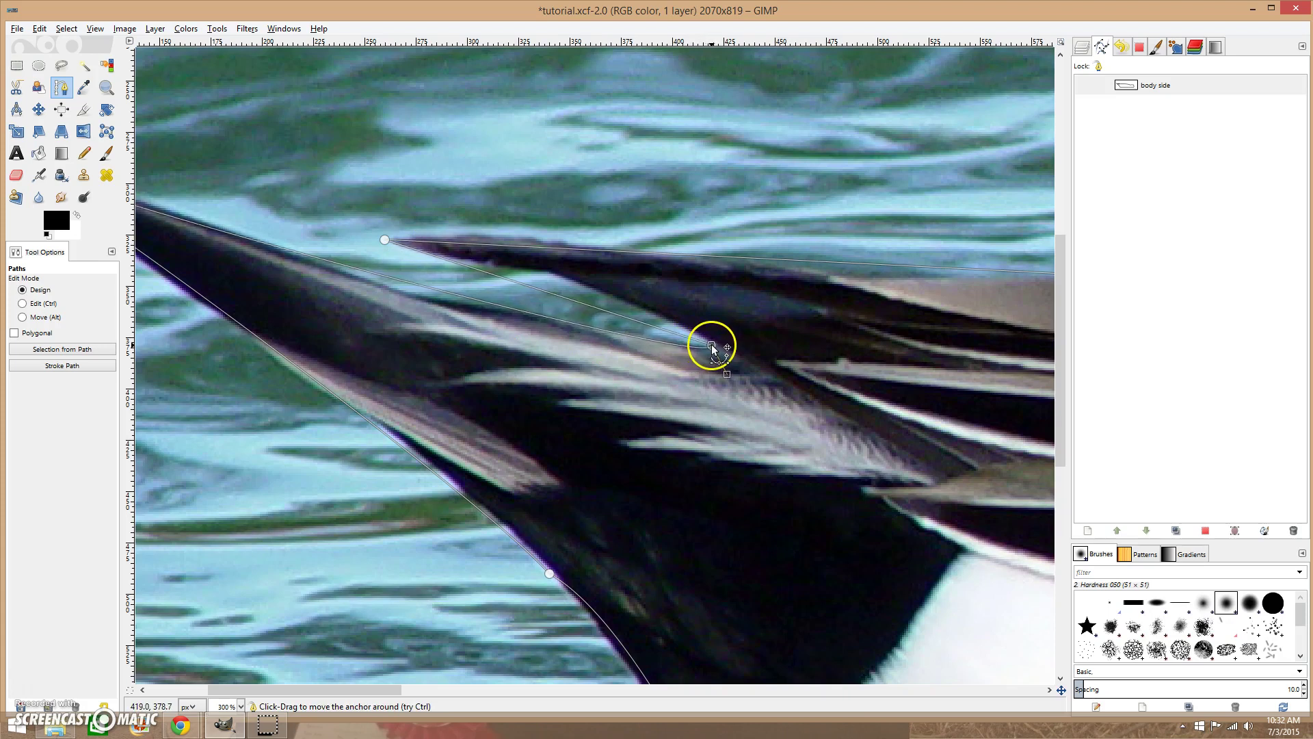
Step: Bow the upper tail segments along the feather edge and onto the back edge
left_click_drag(615, 313, 589, 293)
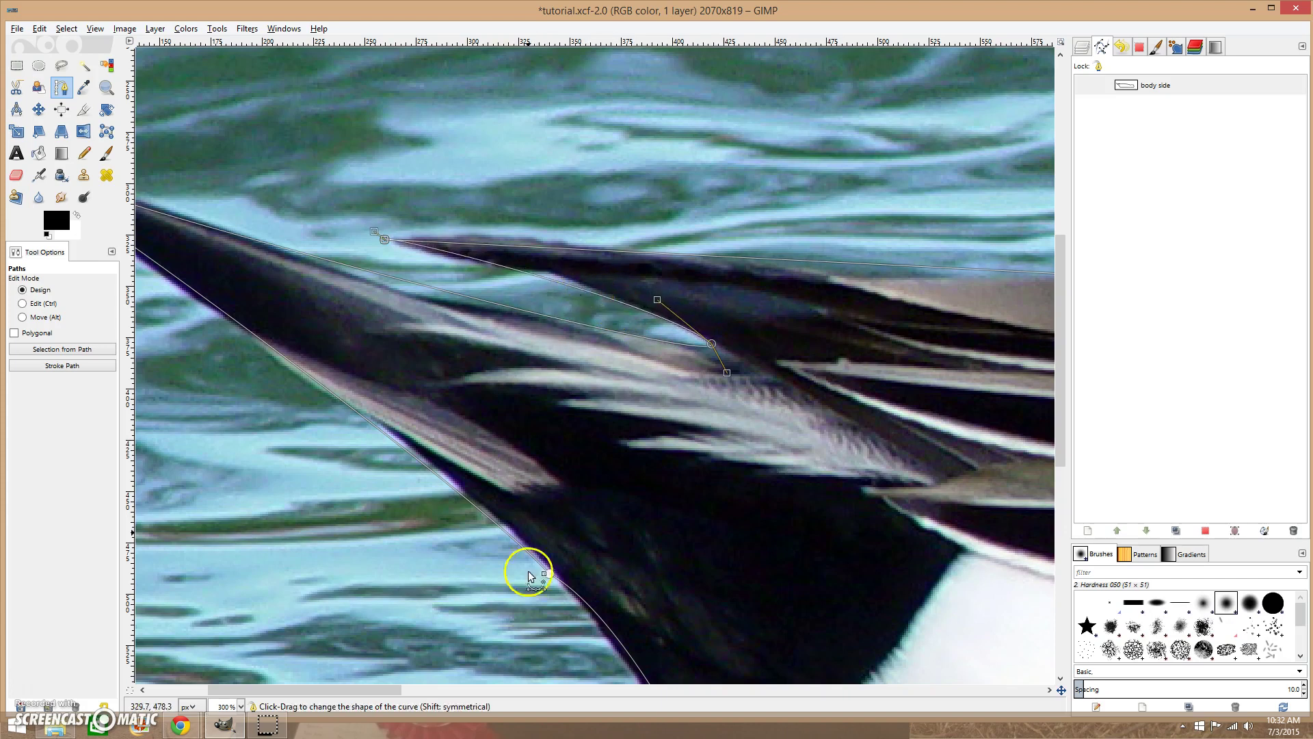
left_click_drag(383, 689, 442, 688)
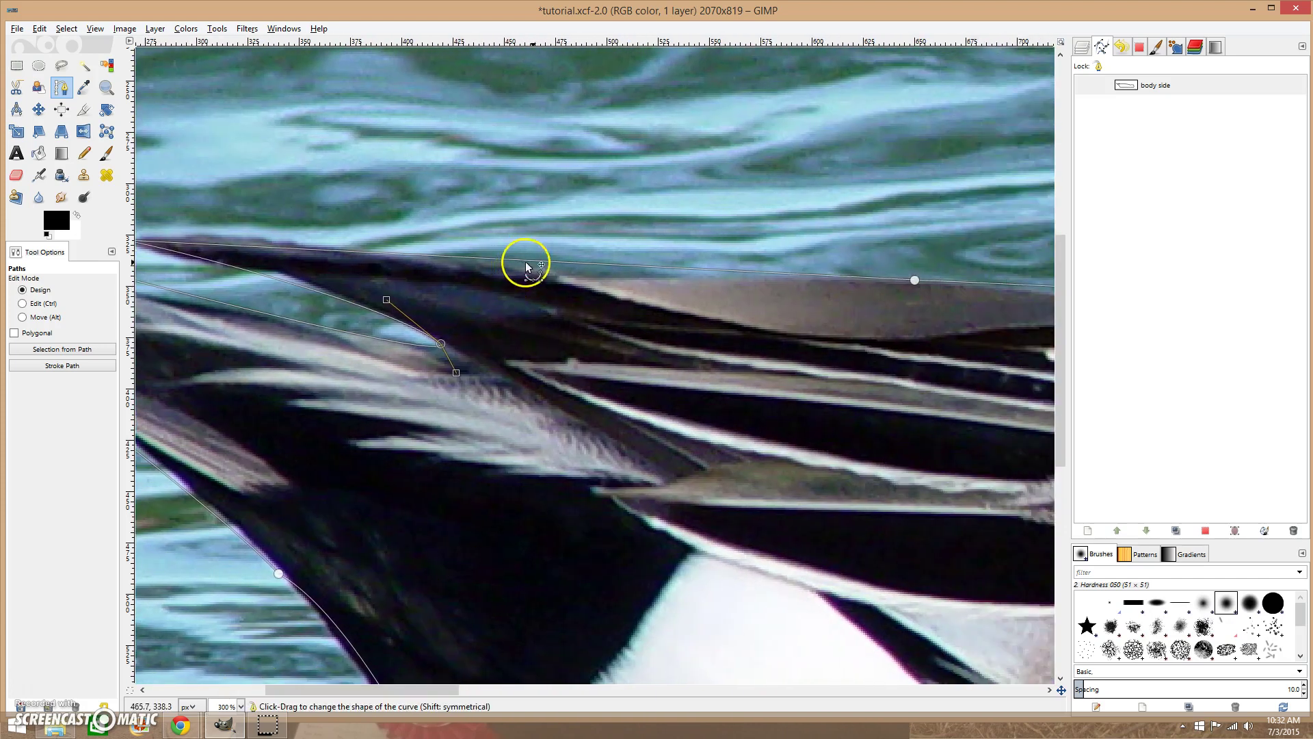
left_click_drag(569, 268, 569, 276)
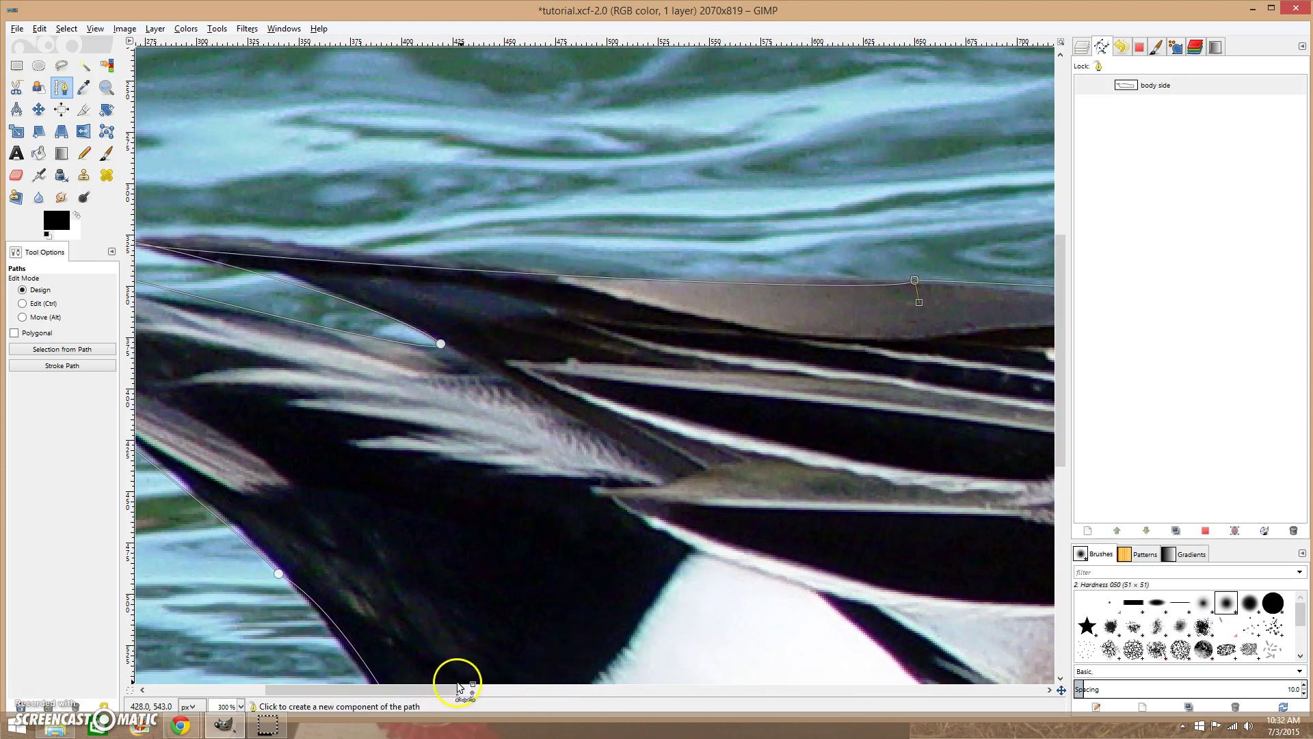
scroll(528, 651, "down", 1)
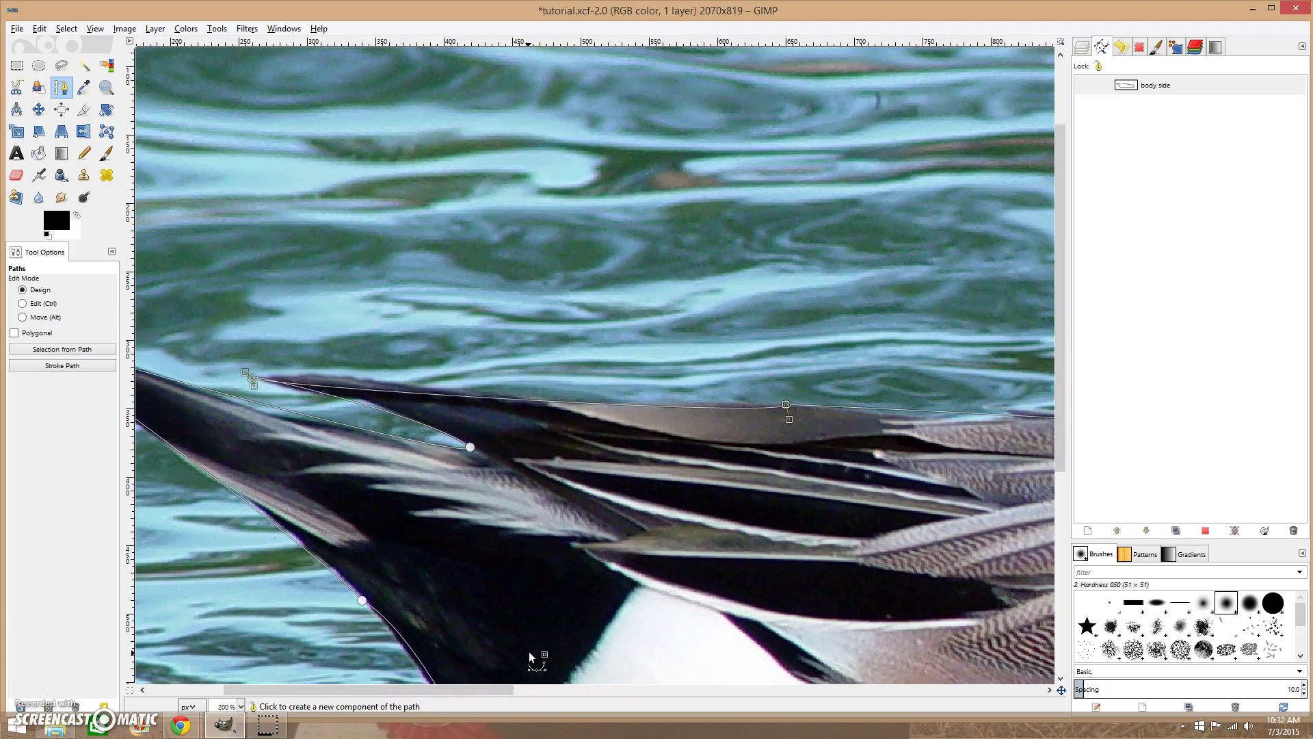
left_click(264, 378)
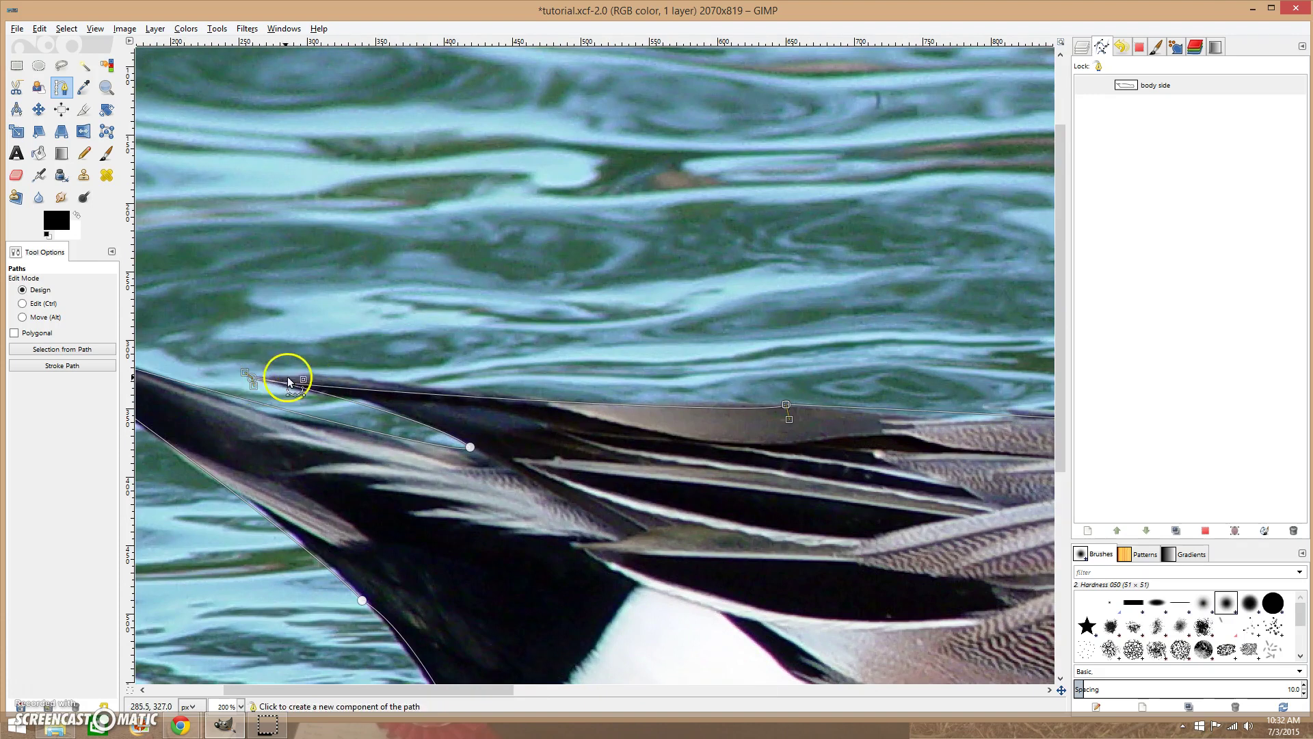
Step: At 550% zoom, pull the tail-tip anchor's handles and bend the upper segment along the feather edge
scroll(267, 392, "up", 1)
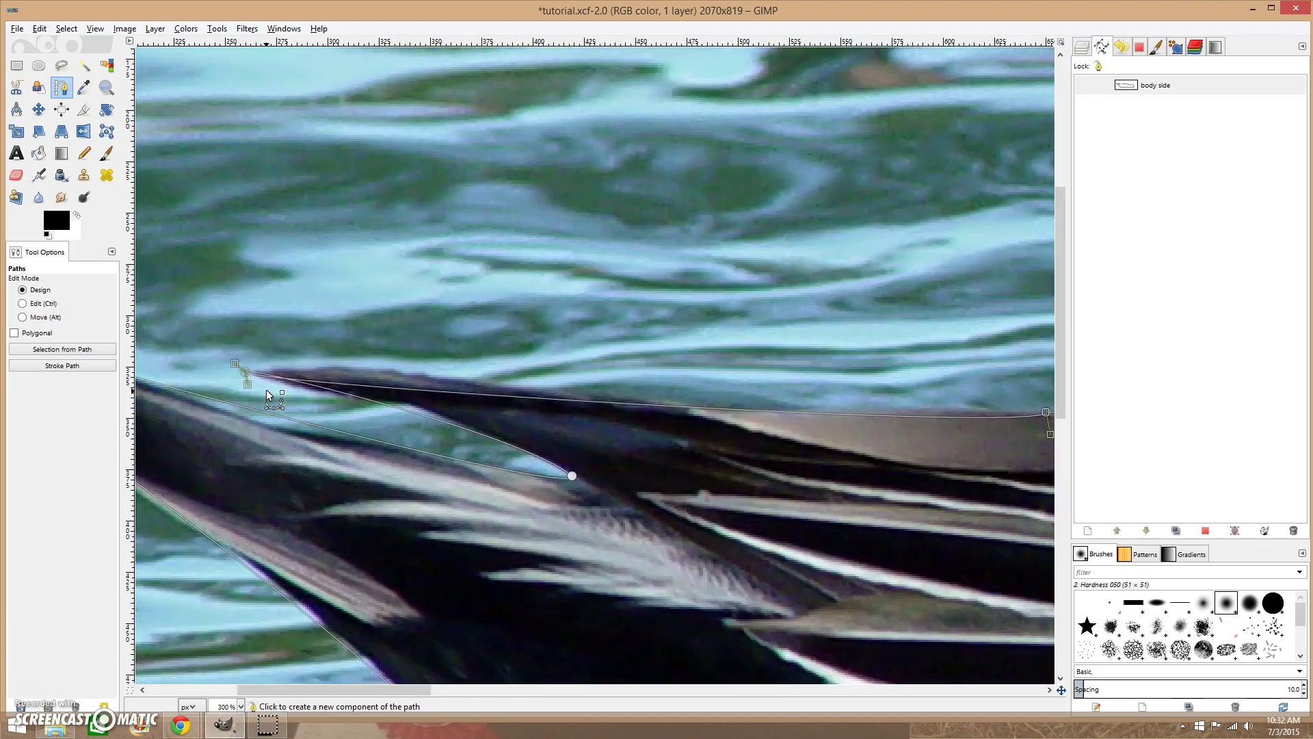
scroll(267, 391, "up", 2)
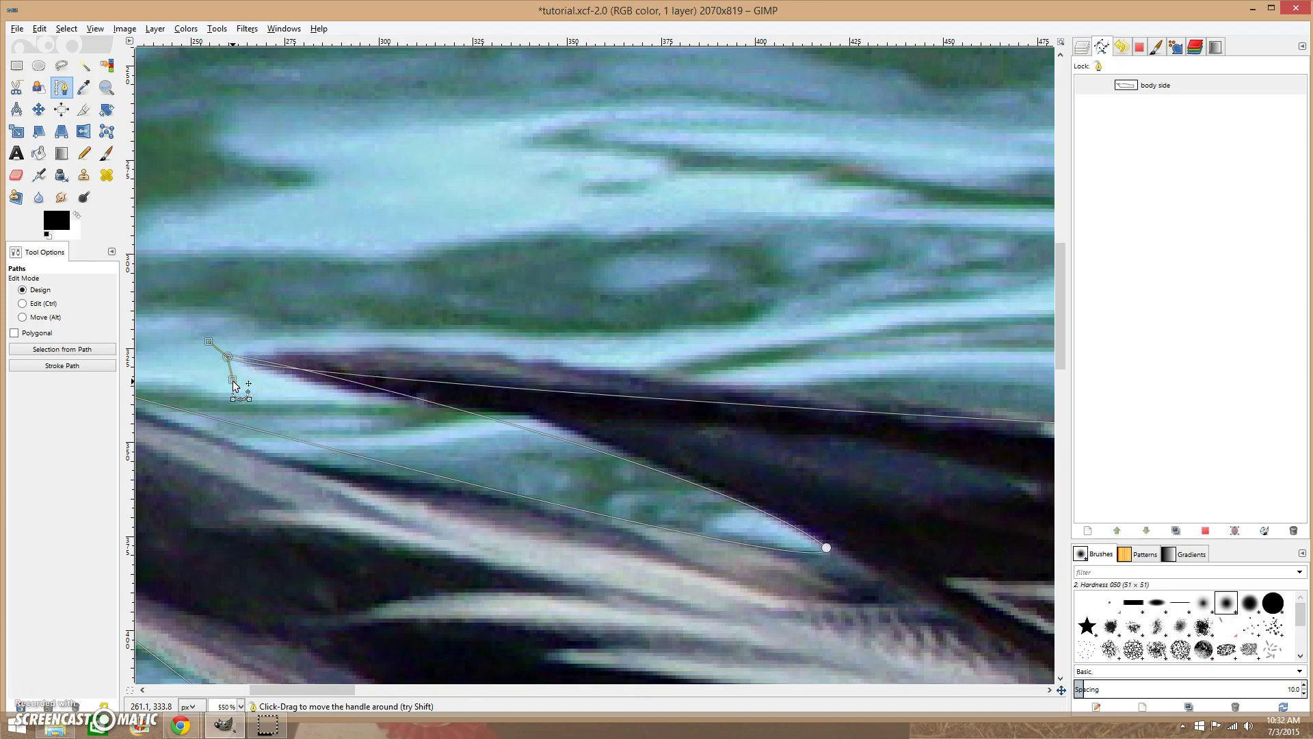
left_click_drag(235, 385, 312, 319)
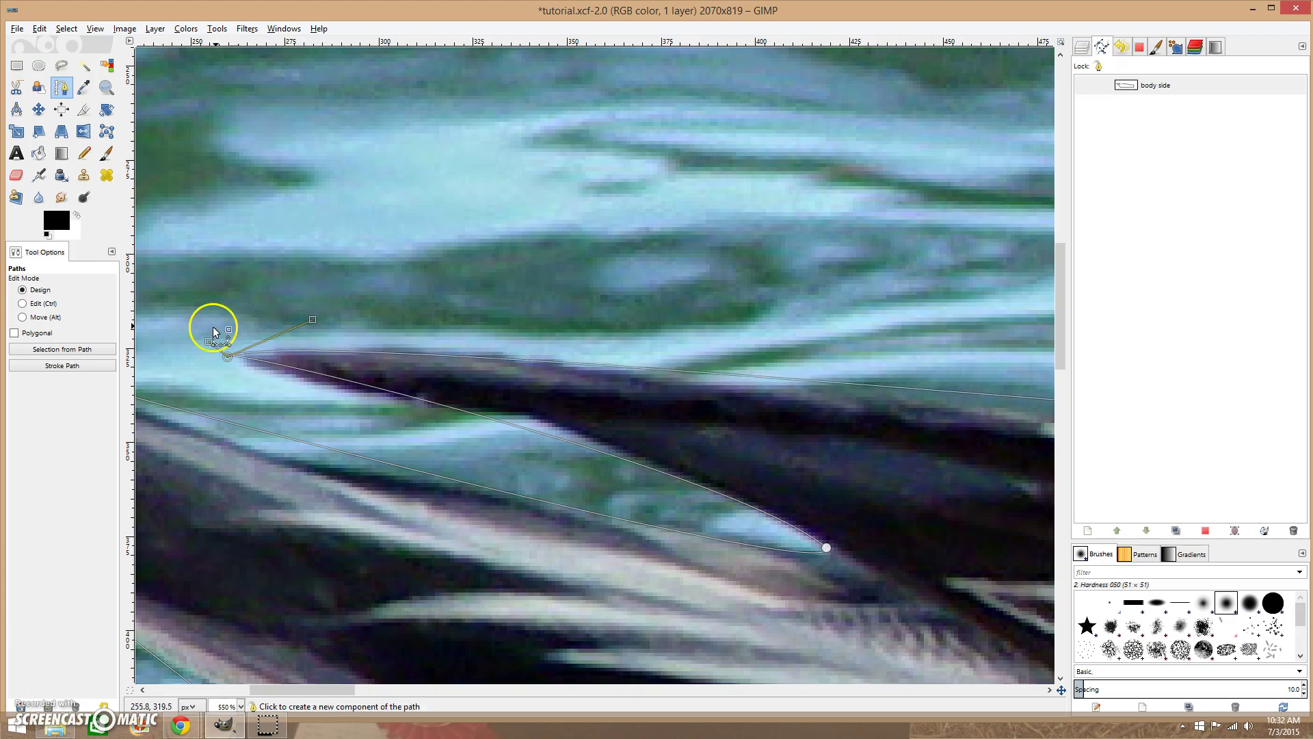
mouse_move(211, 367)
left_mouse_down()
mouse_move(299, 403)
mouse_move(295, 392)
left_mouse_up()
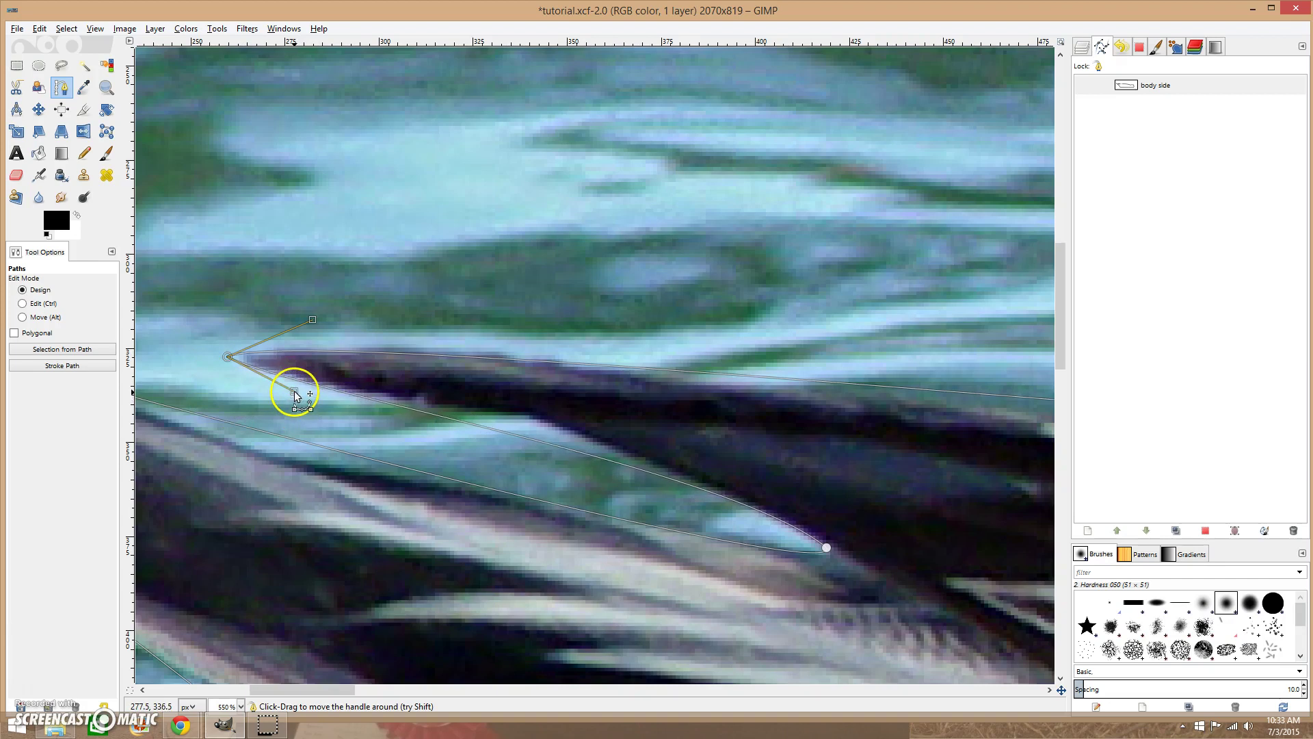
mouse_move(295, 691)
left_mouse_down()
mouse_move(398, 691)
mouse_move(336, 693)
left_mouse_up()
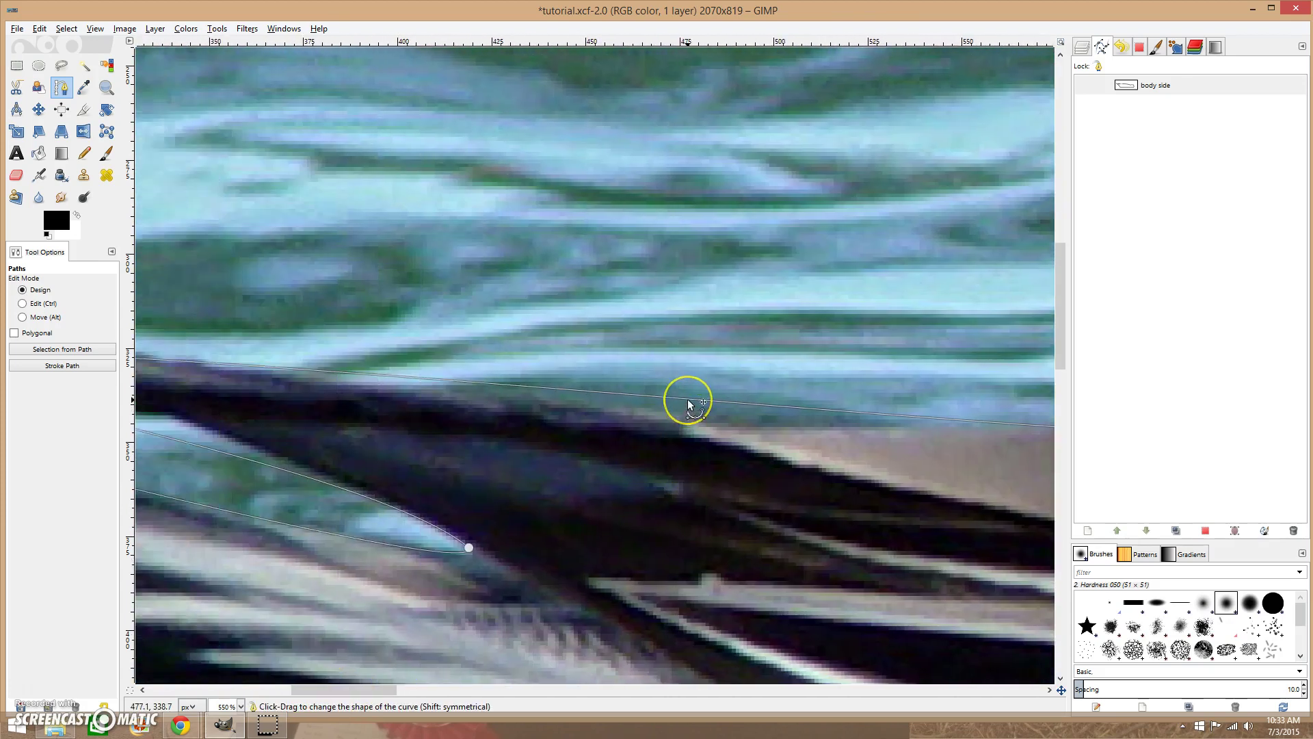
left_click_drag(689, 404, 688, 417)
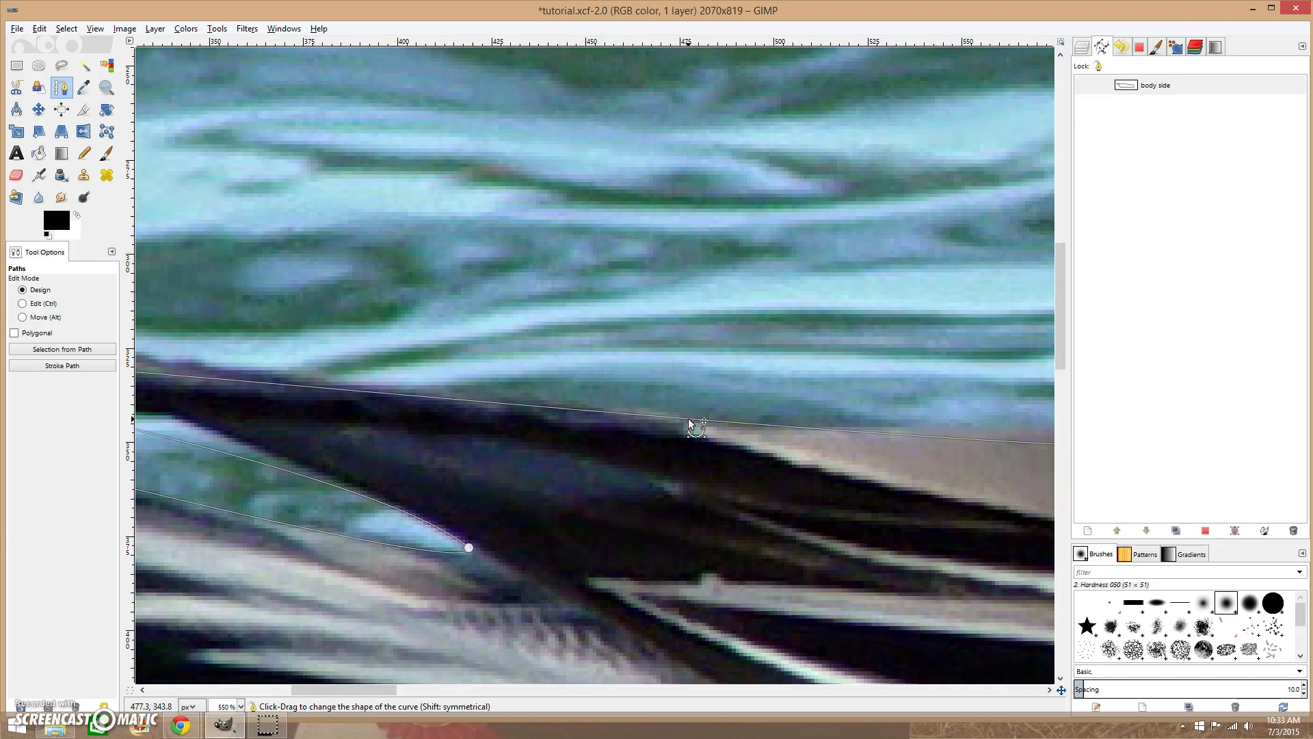
left_click_drag(349, 689, 385, 690)
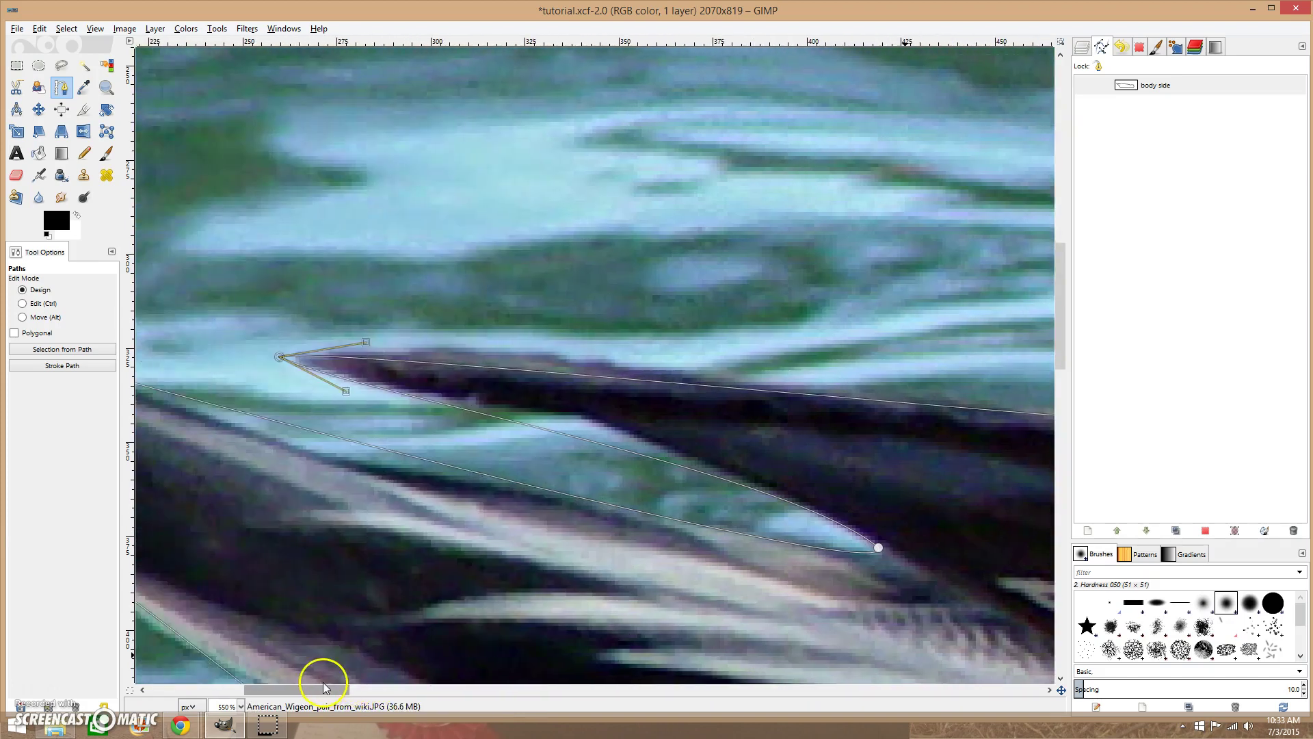
Step: Shift the upper back anchor left onto the tail and back outline
key("minus")
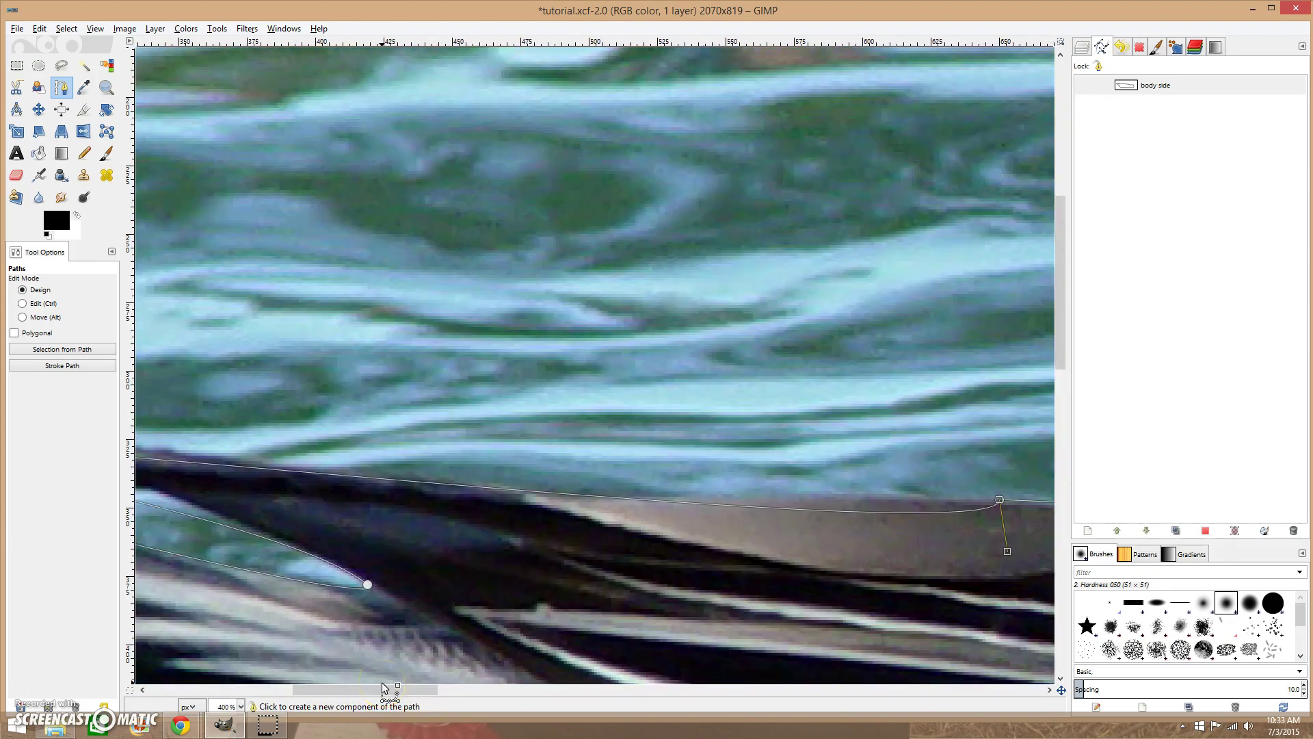
key("minus")
left_click_drag(440, 689, 404, 688)
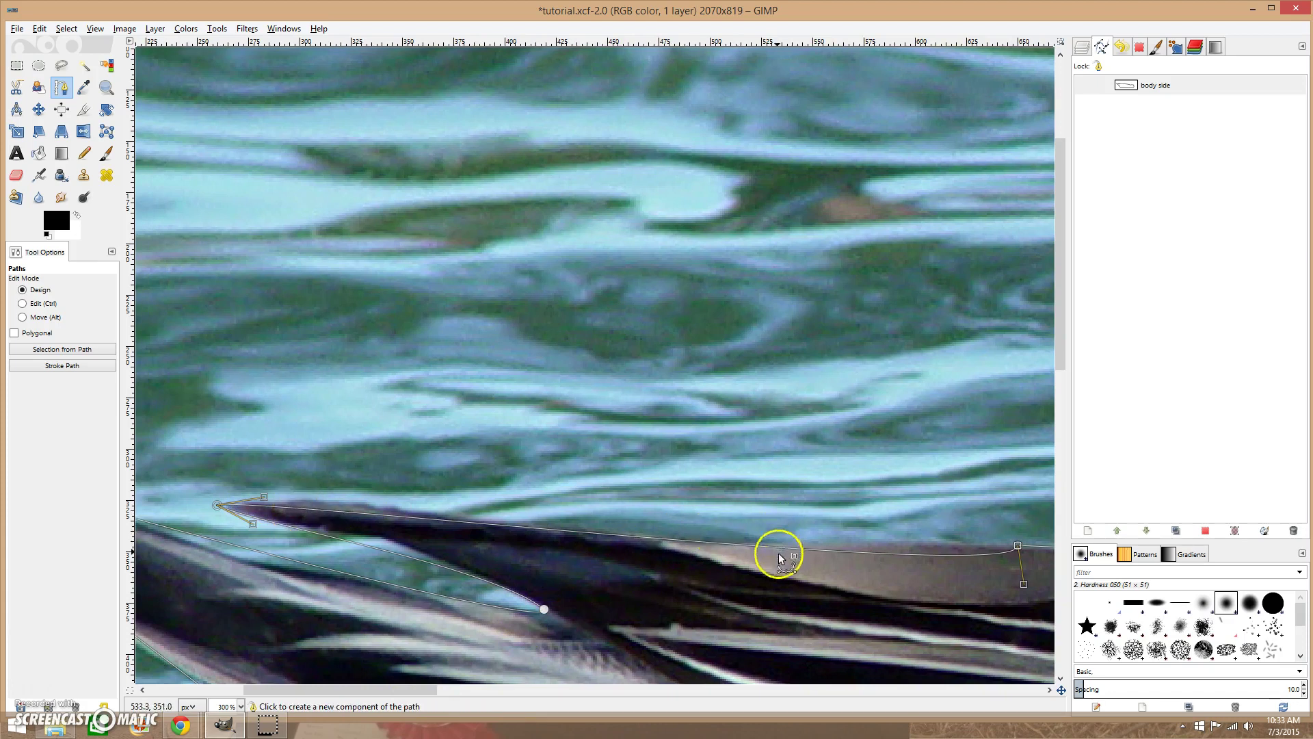
mouse_move(410, 689)
left_mouse_down()
mouse_move(504, 692)
mouse_move(397, 694)
left_mouse_up()
key("minus")
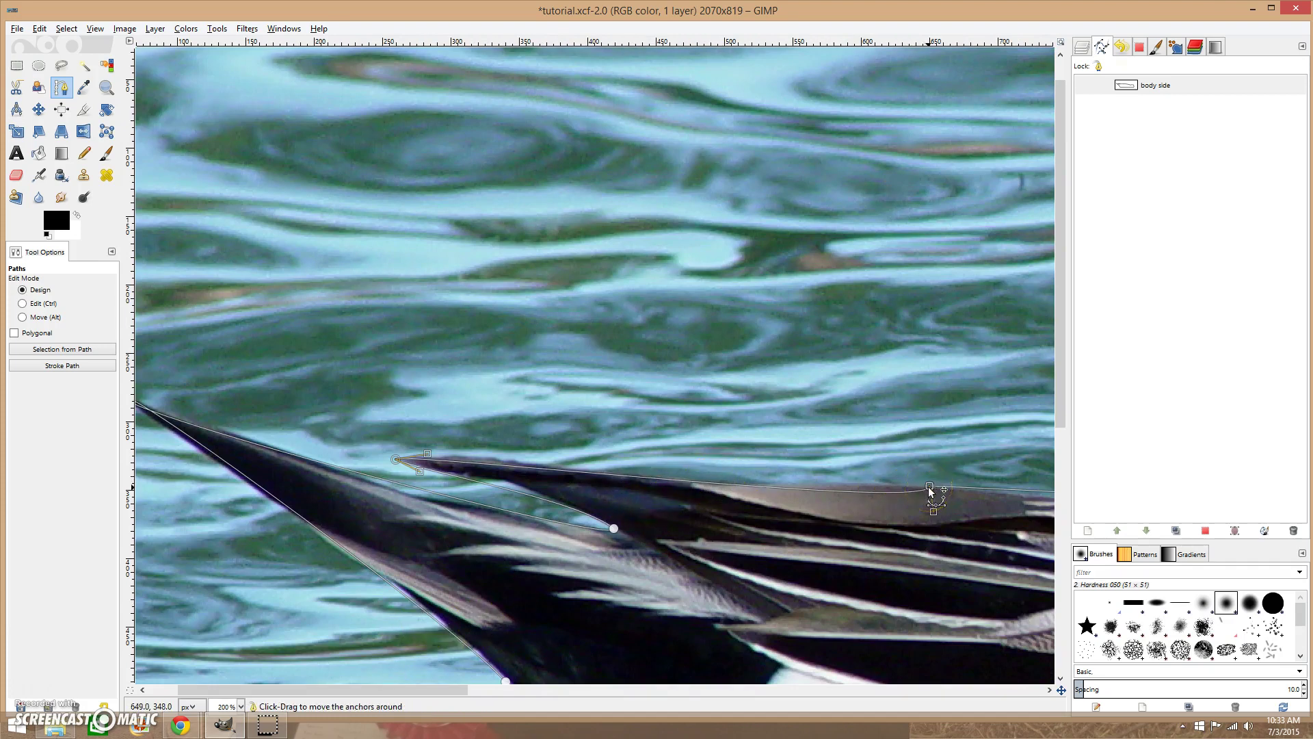
mouse_move(929, 487)
left_mouse_down()
mouse_move(786, 469)
mouse_move(929, 485)
left_mouse_up()
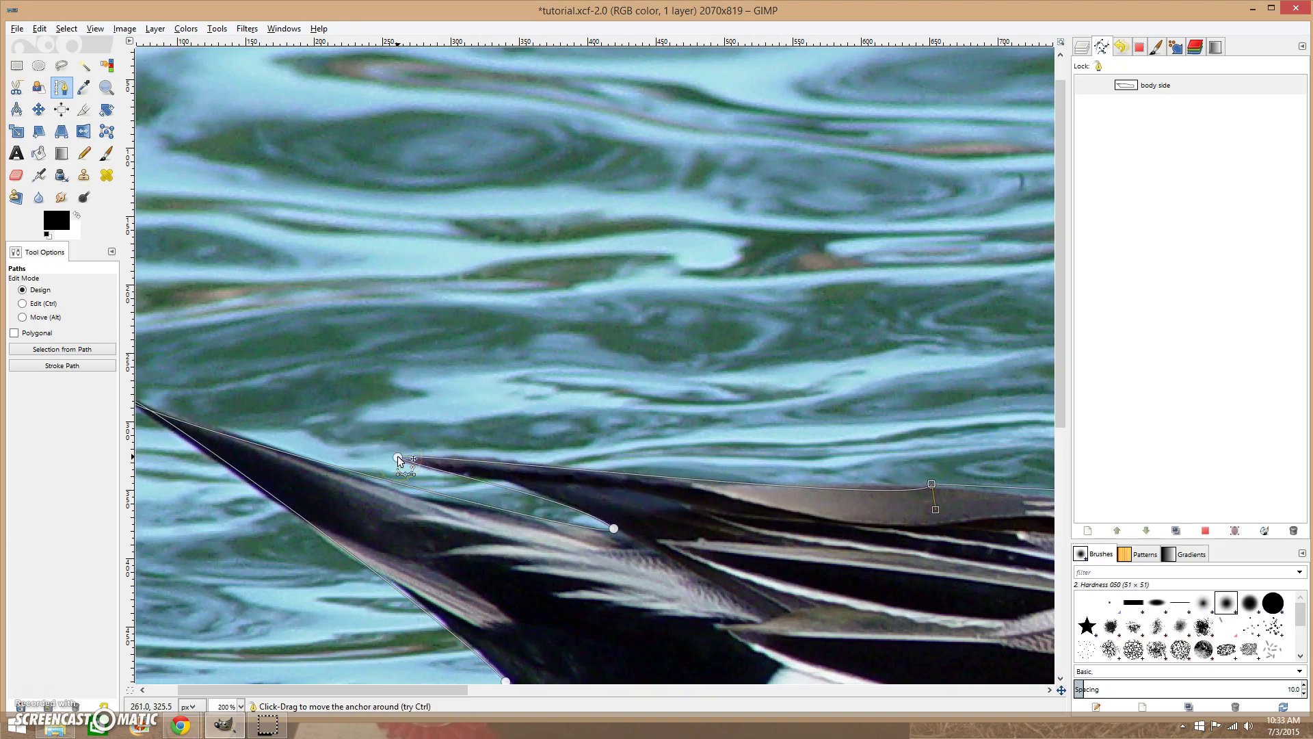
left_click_drag(931, 484, 882, 486)
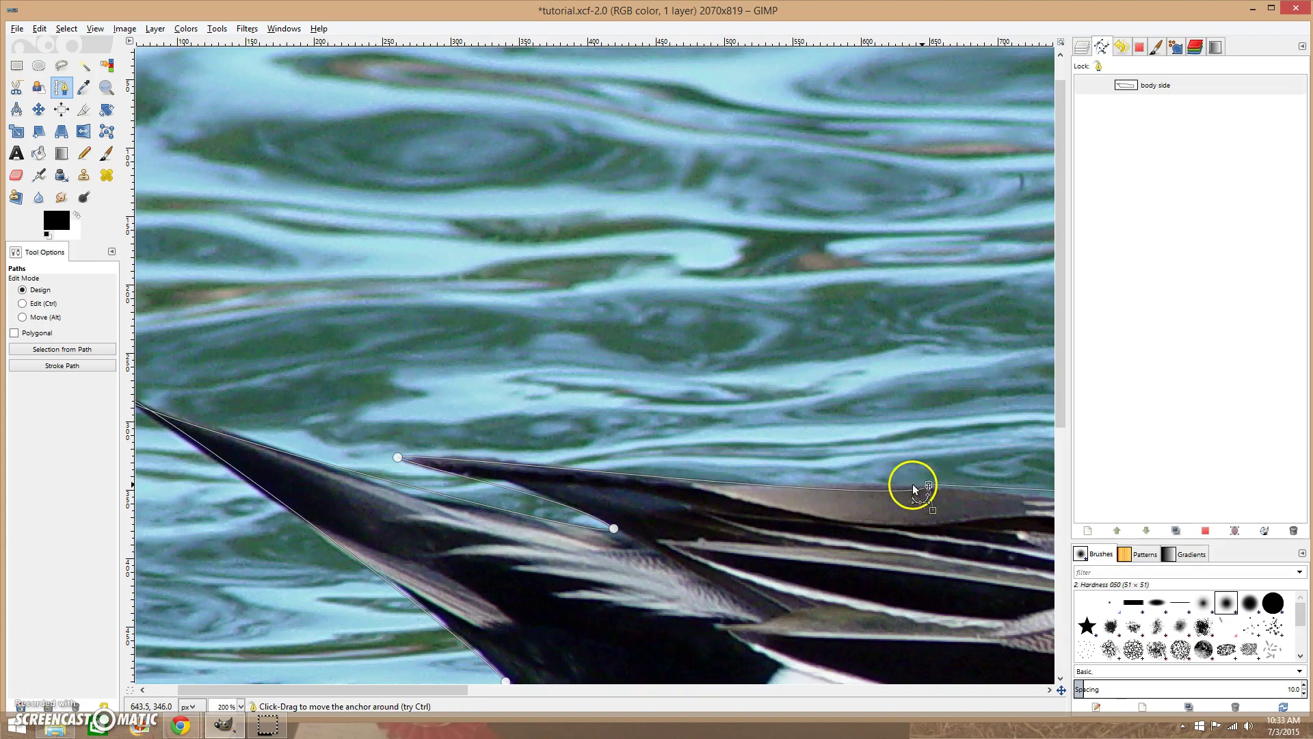
left_click_drag(882, 486, 893, 482)
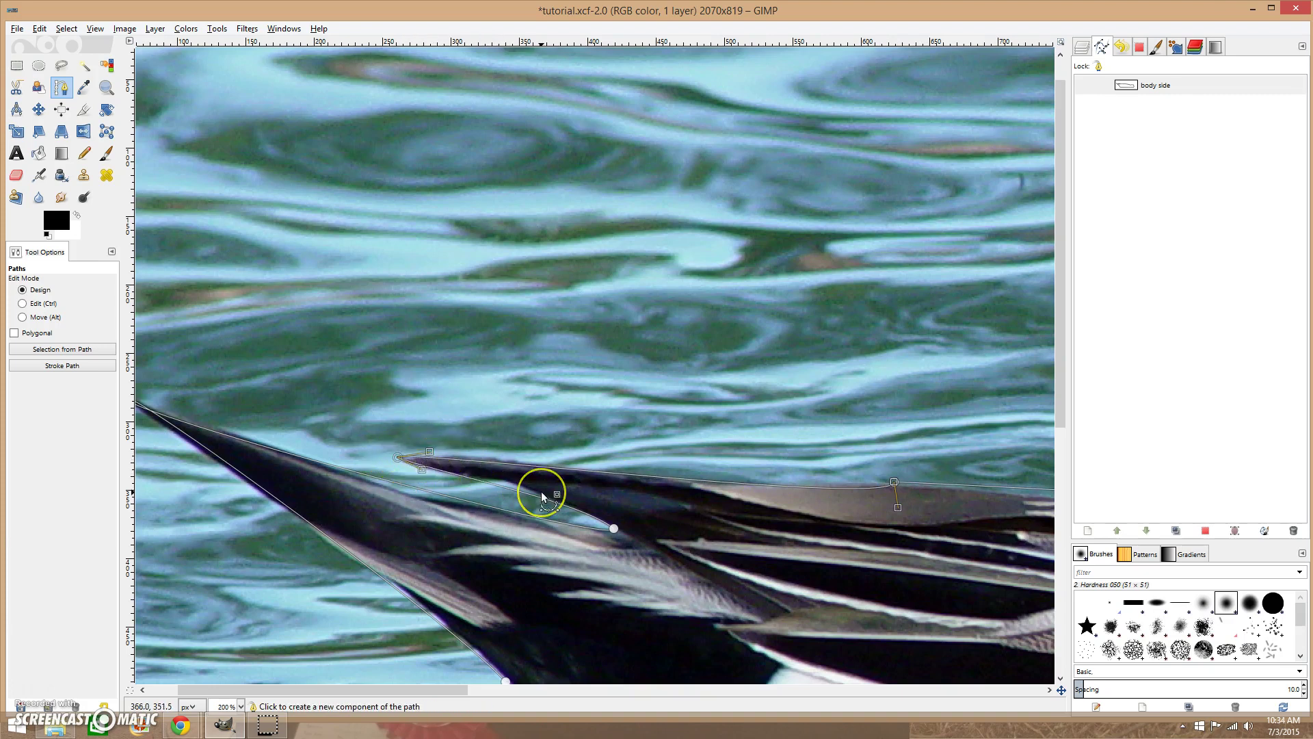
Step: Move the lower anchor onto the back outline and bend its curves along the tail feather edge
left_click(613, 528)
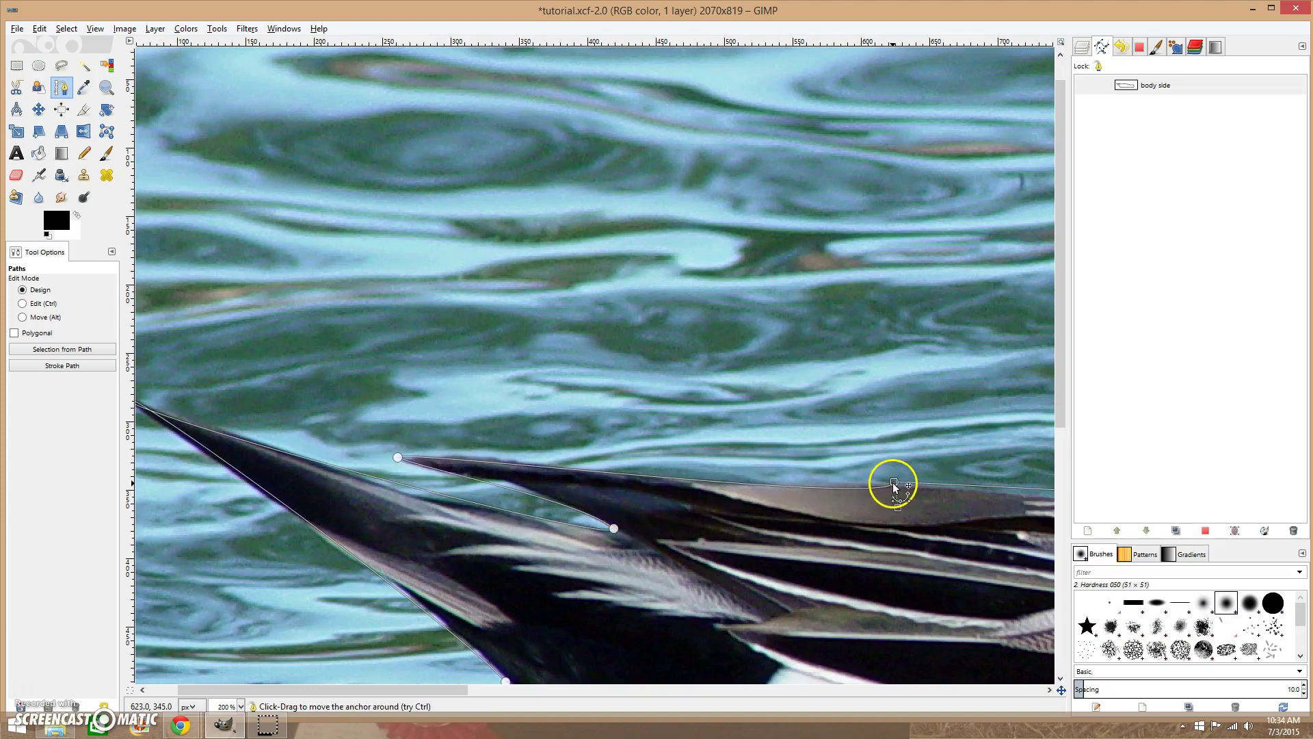
mouse_move(894, 482)
left_mouse_down()
mouse_move(787, 471)
mouse_move(727, 497)
mouse_move(694, 494)
left_mouse_up()
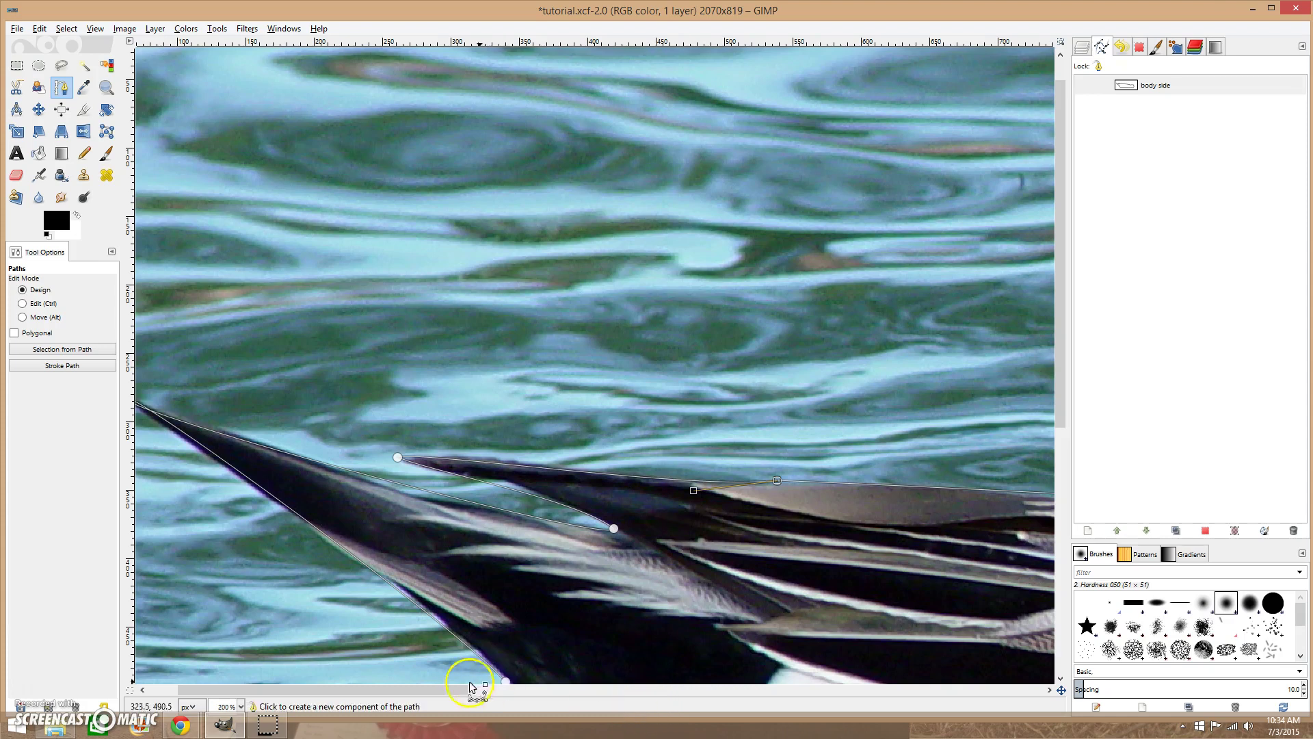
key("plus")
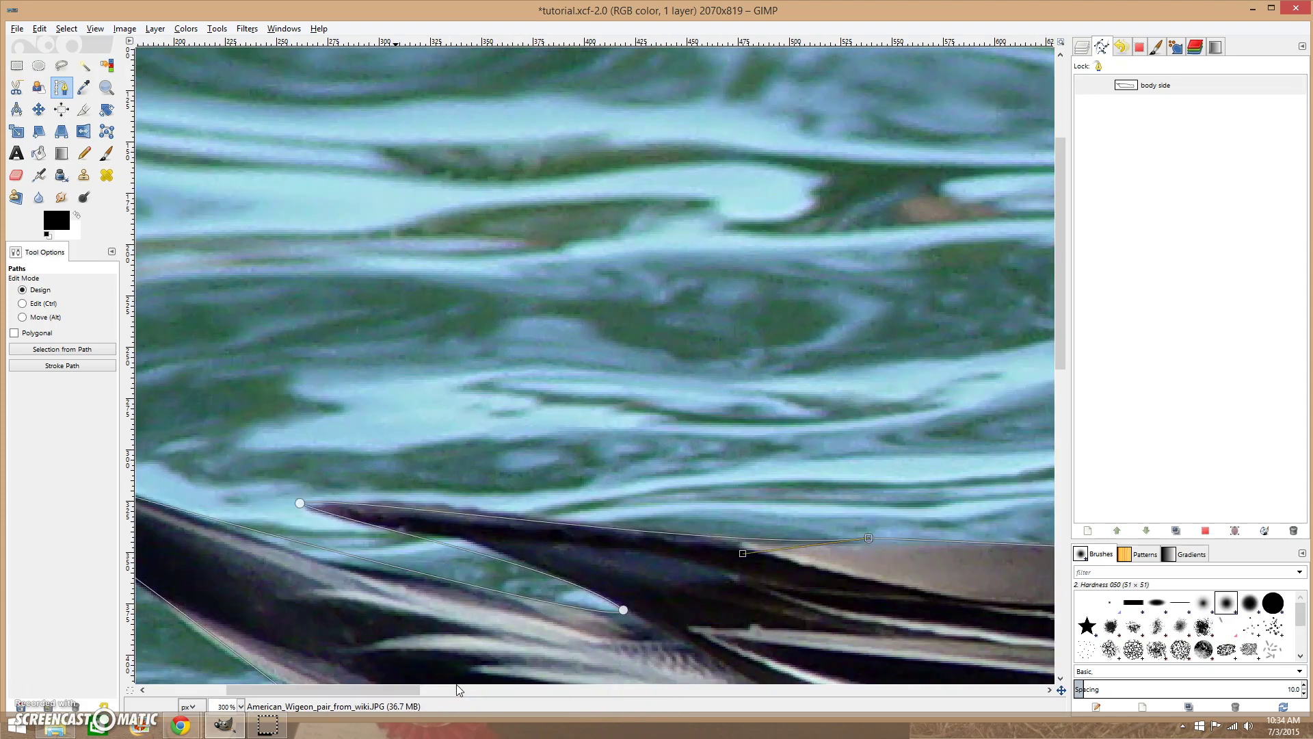
left_click_drag(862, 541, 824, 542)
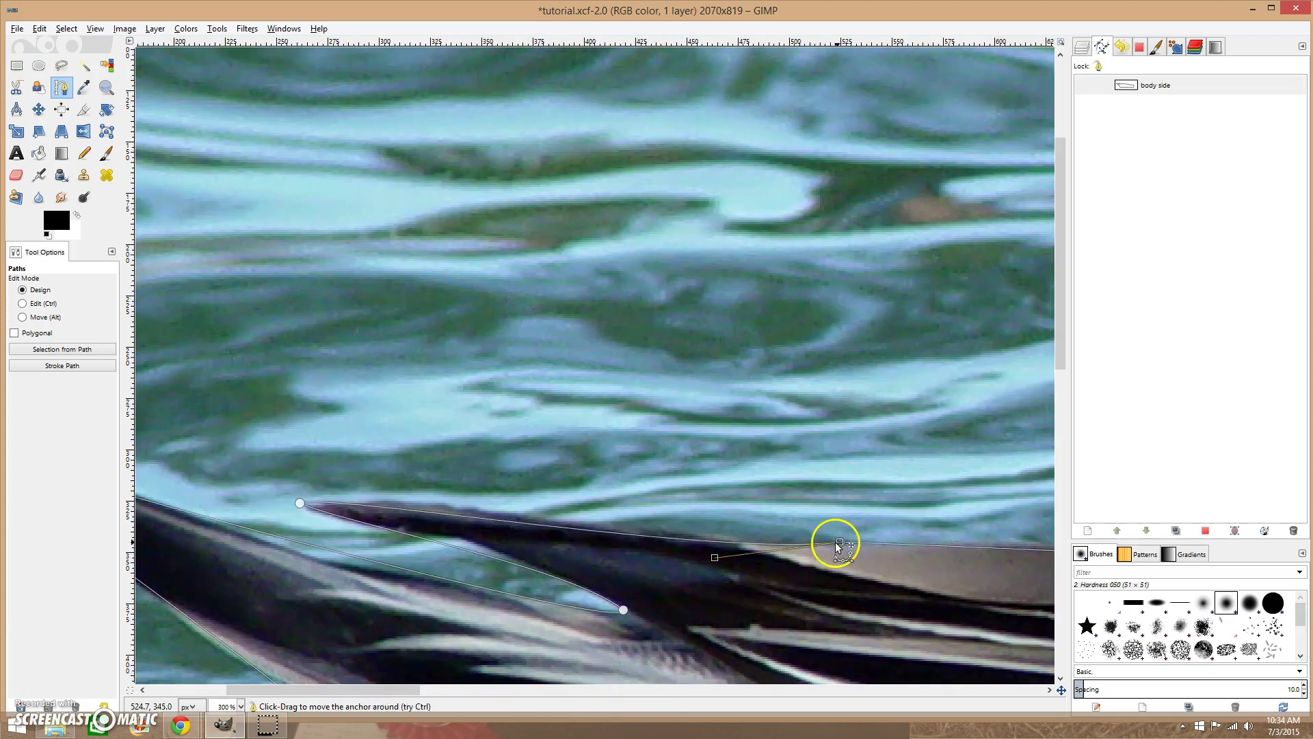
mouse_move(705, 555)
left_mouse_down()
mouse_move(685, 529)
mouse_move(687, 539)
left_mouse_up()
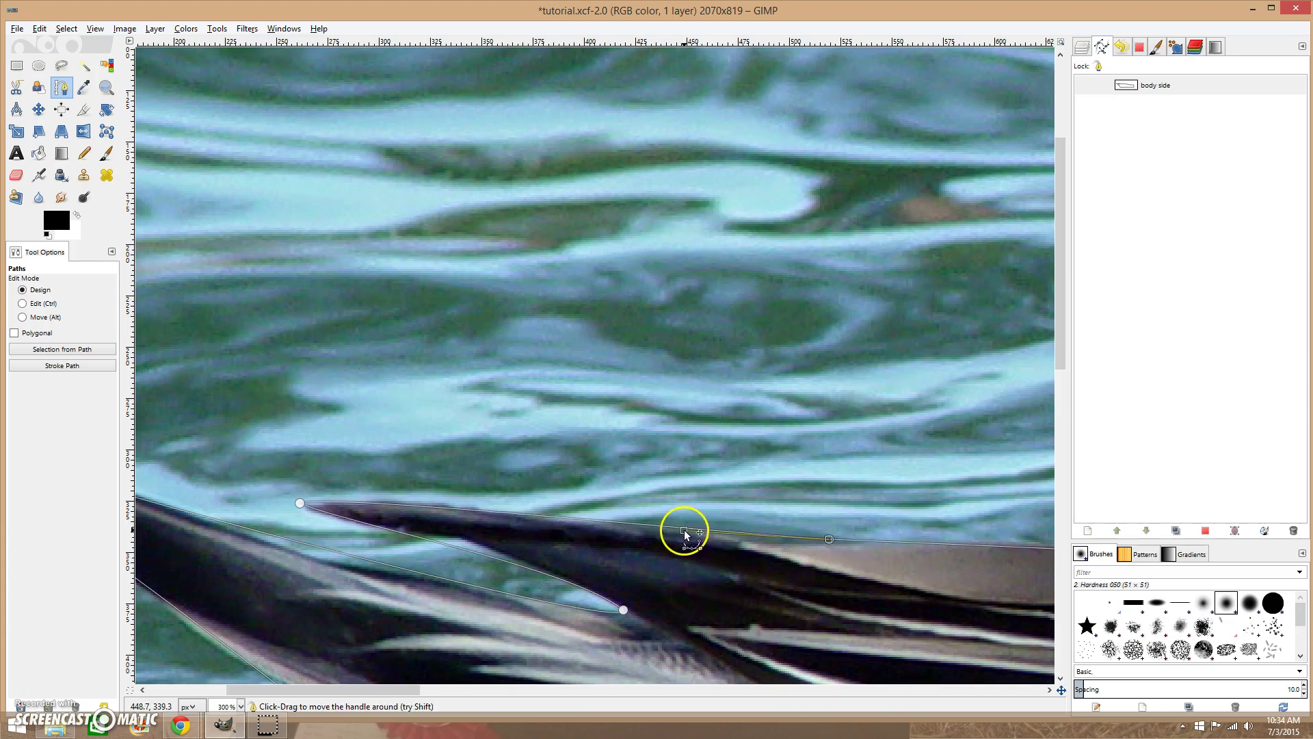
mouse_move(829, 538)
left_mouse_down()
mouse_move(667, 543)
mouse_move(638, 528)
left_mouse_up()
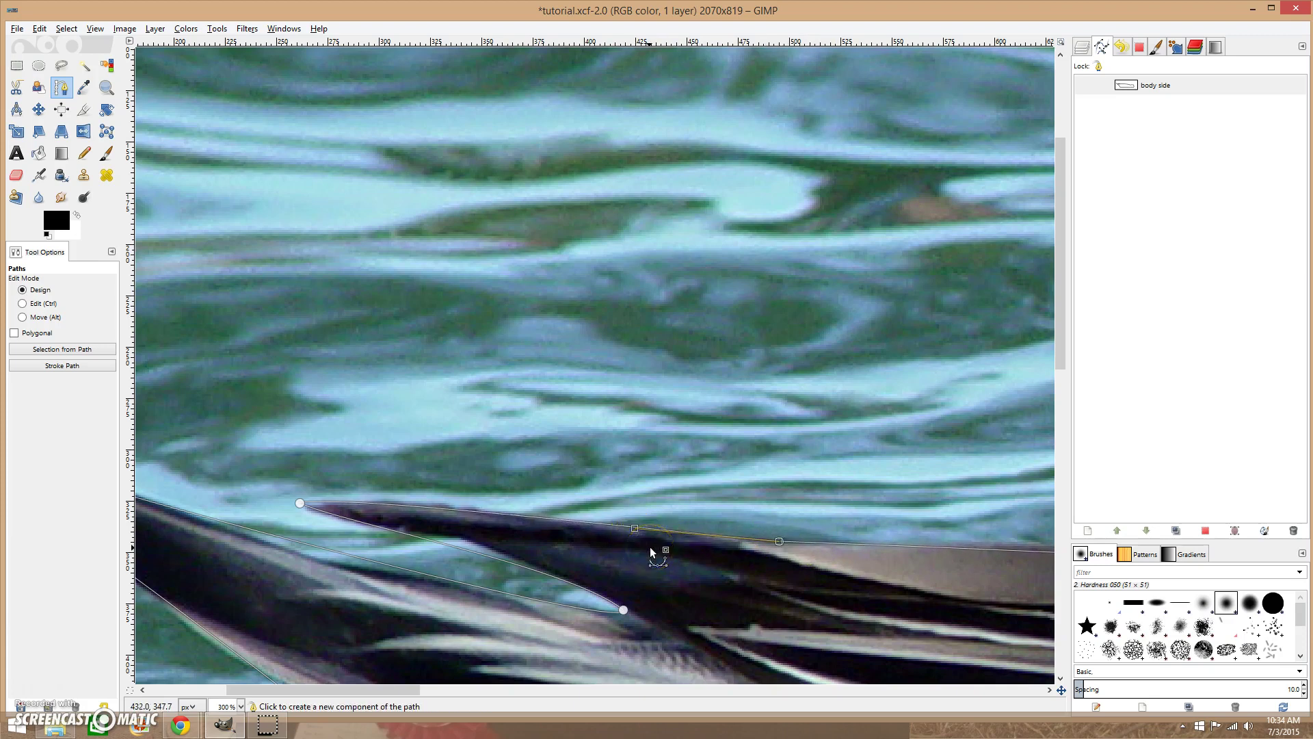
left_click_drag(469, 556, 471, 543)
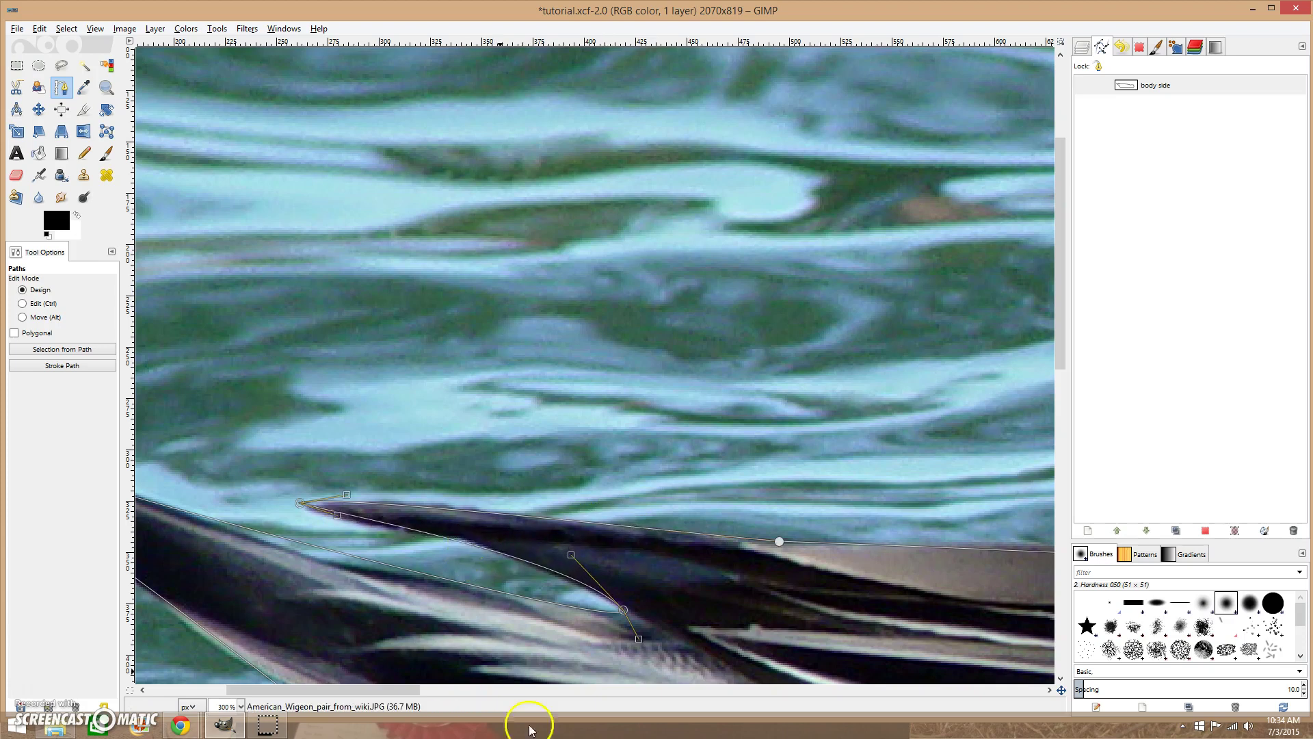
left_click_drag(413, 690, 554, 695)
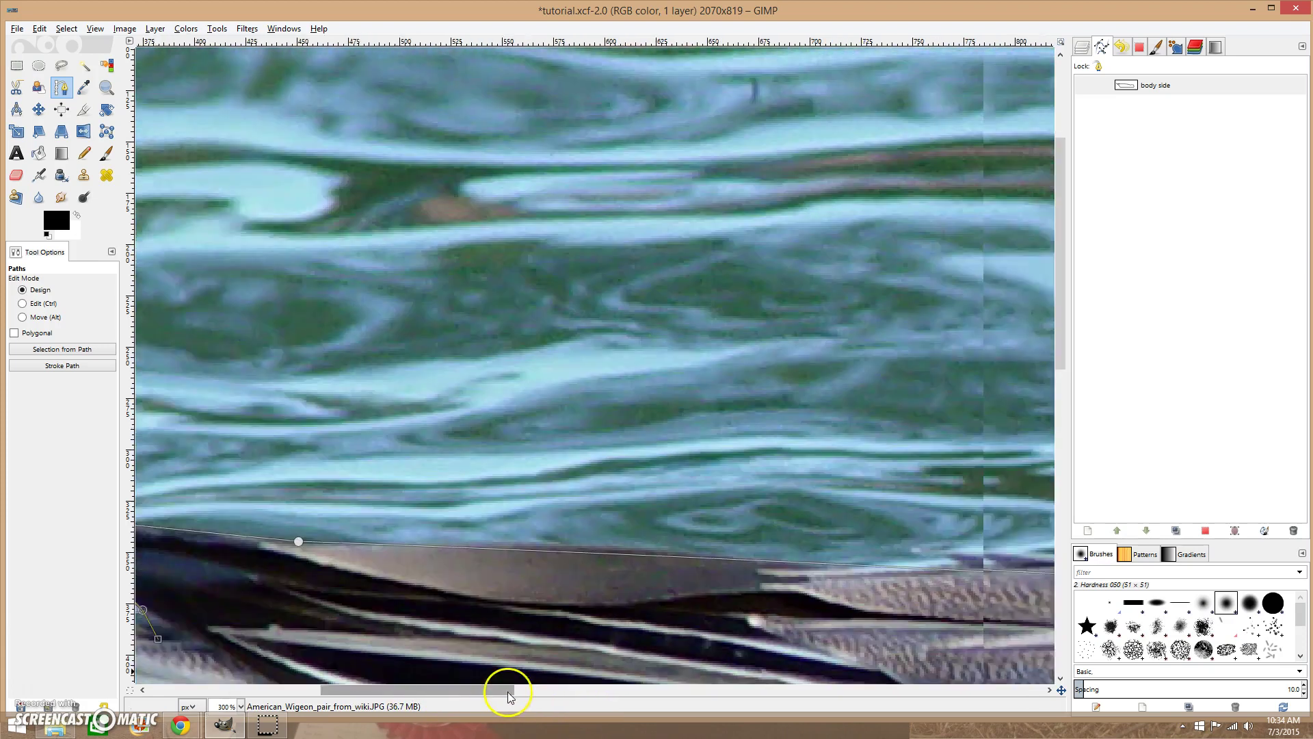
key("minus")
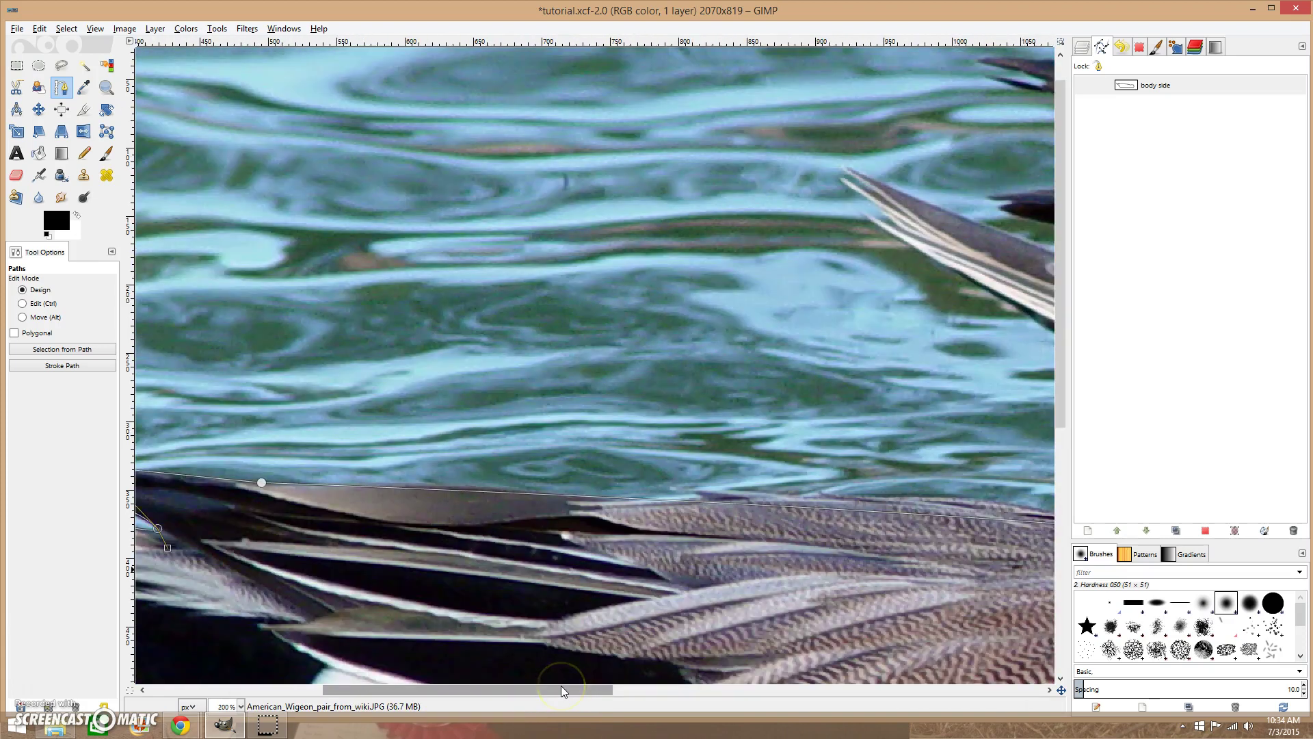
key("minus")
key("minus")
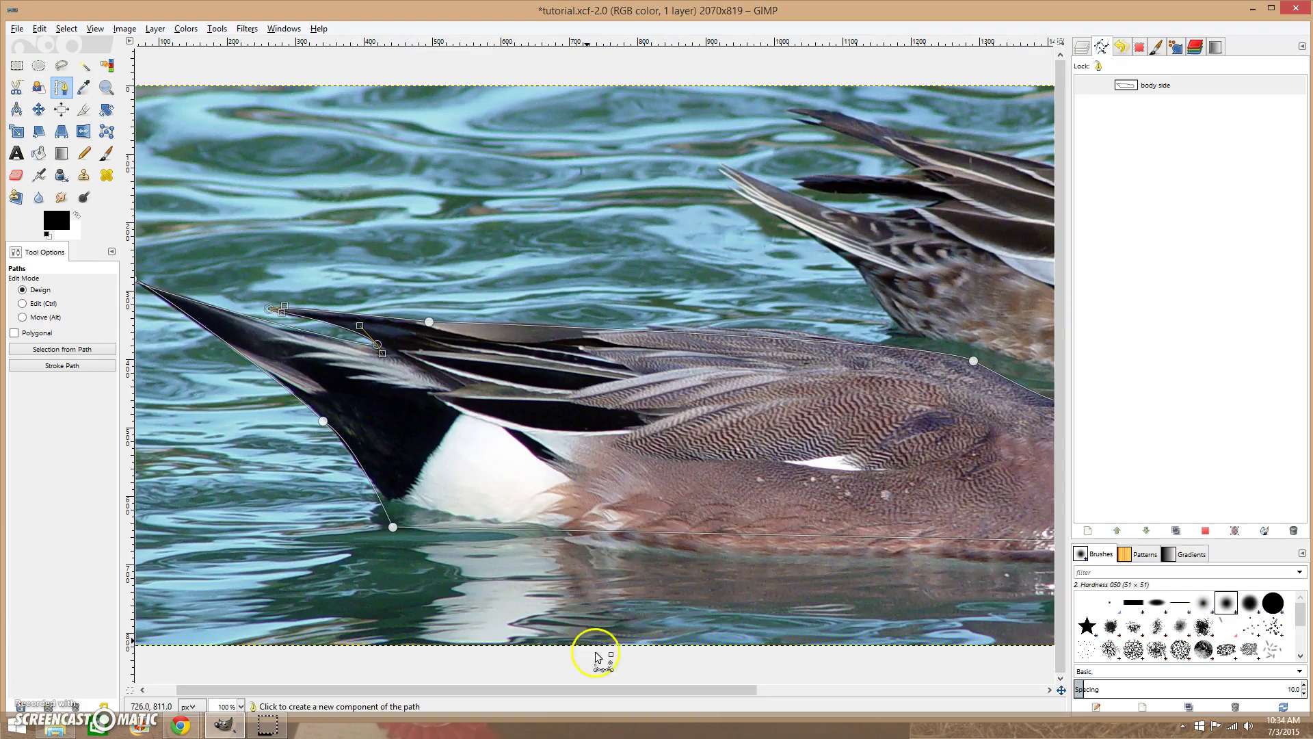
Step: Move the back anchor left and smooth the upper segment along the drake's back
left_click_drag(601, 689, 650, 690)
left_click(765, 280)
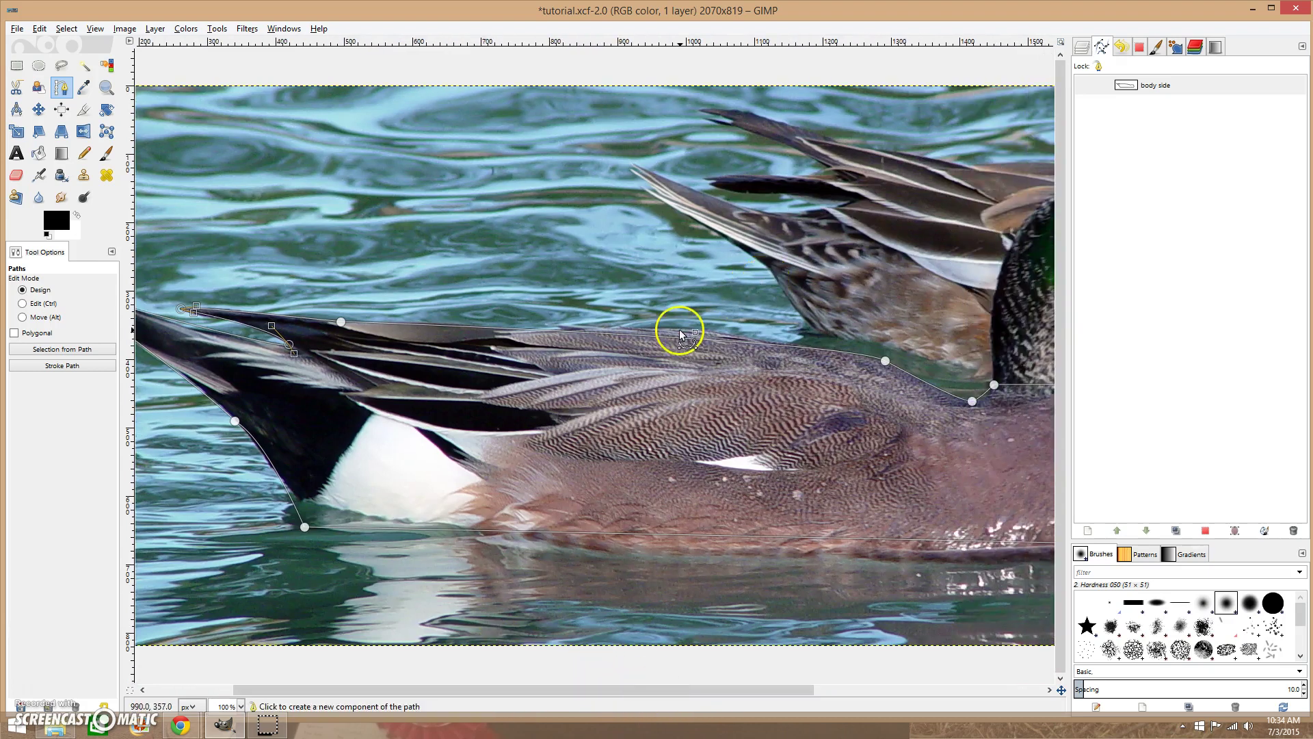
left_click_drag(675, 335, 652, 329)
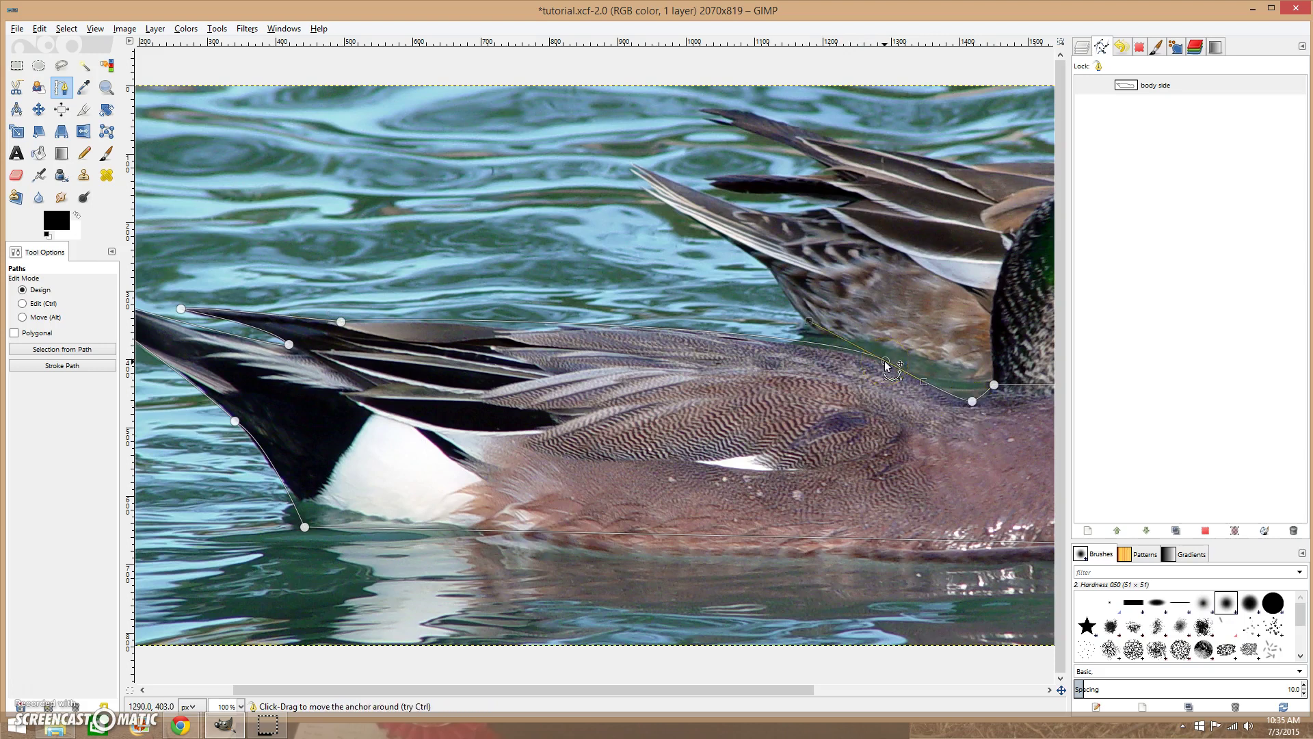
left_click_drag(885, 360, 828, 354)
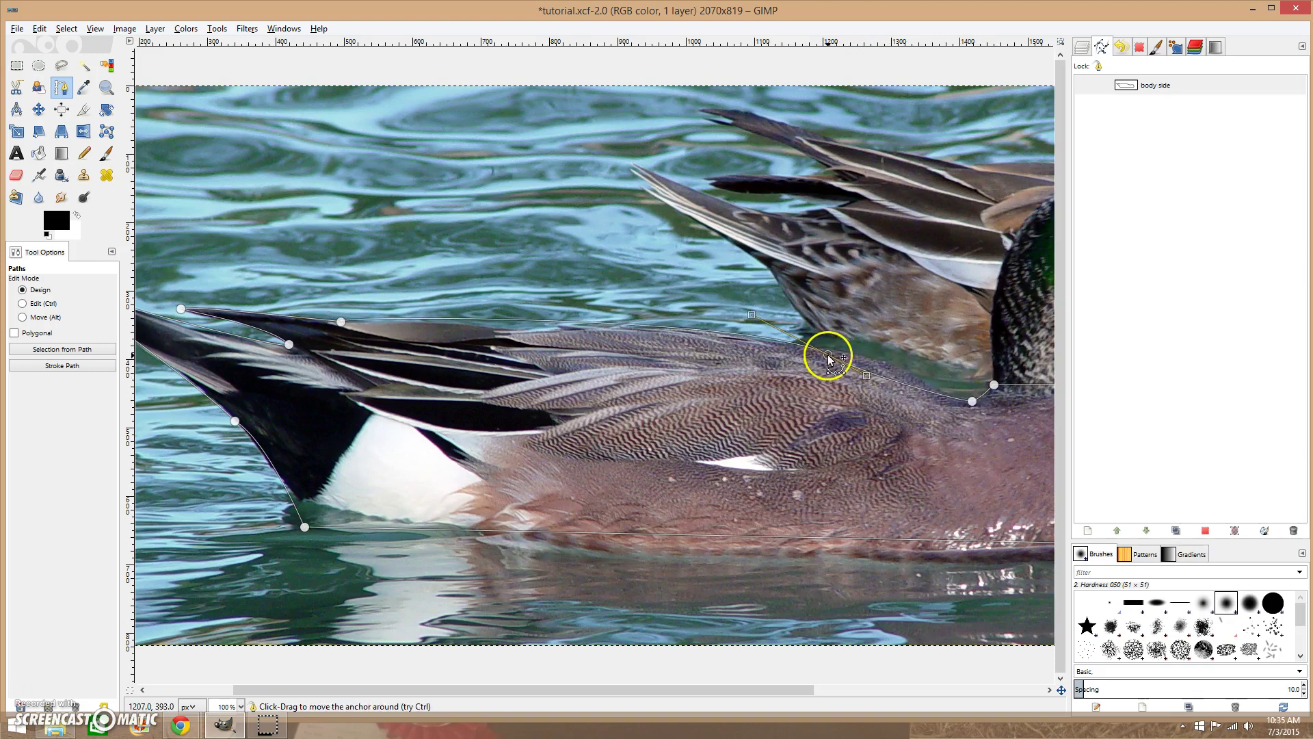
left_click_drag(739, 325, 749, 314)
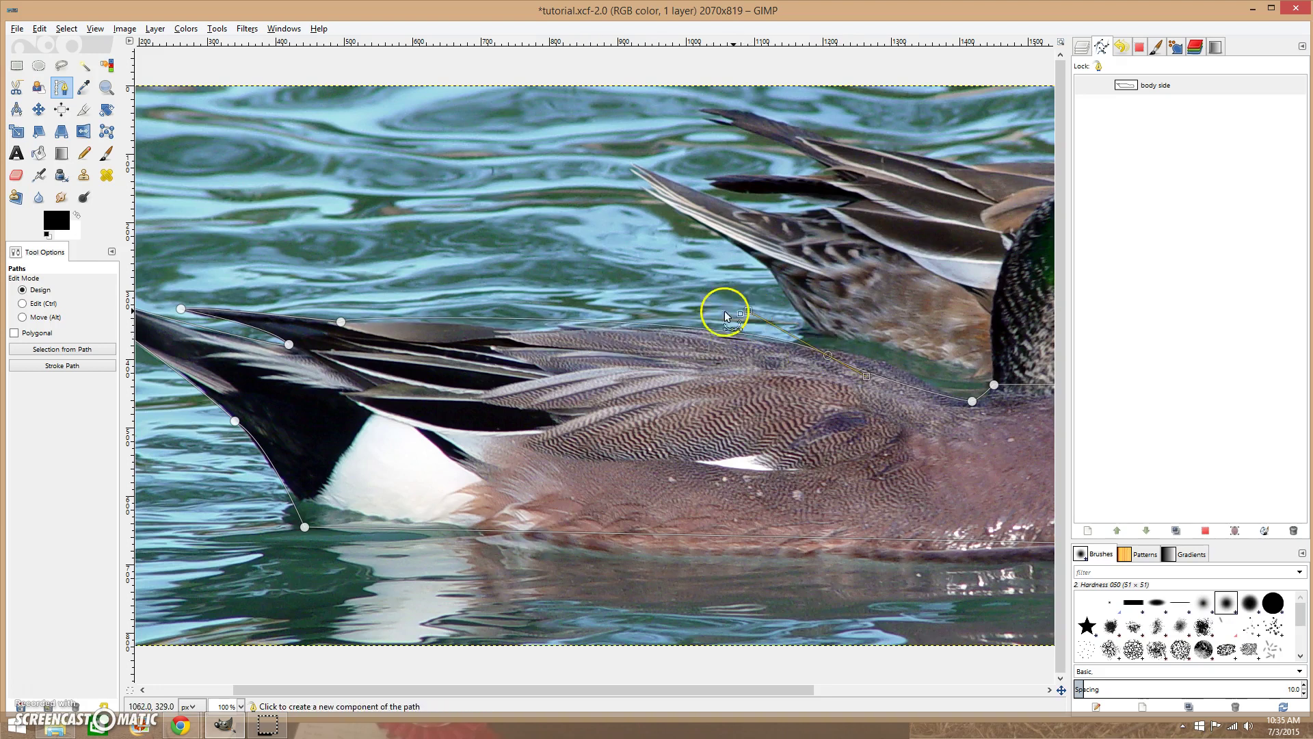
Step: Insert a new anchor on the back edge and refit the curves toward the neck
left_click(556, 320, "ctrl")
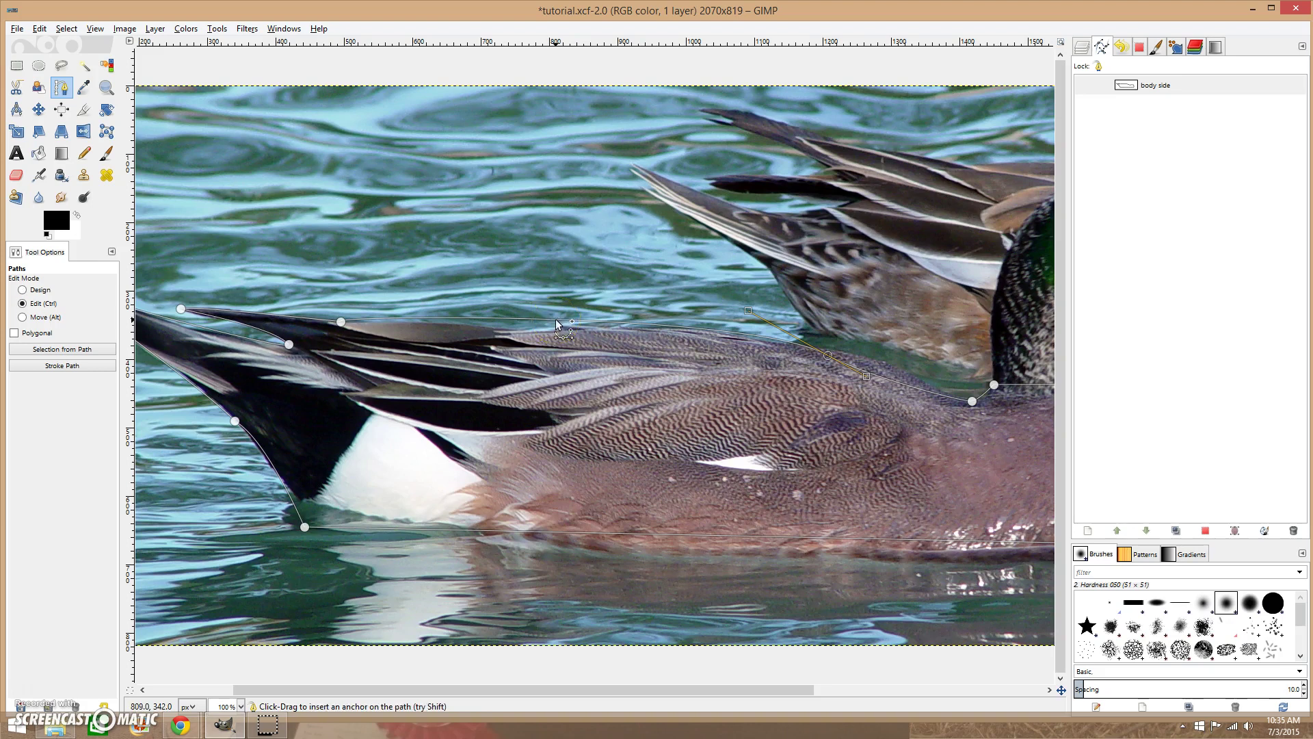
left_click(556, 319, "ctrl")
left_click_drag(555, 319, 543, 329)
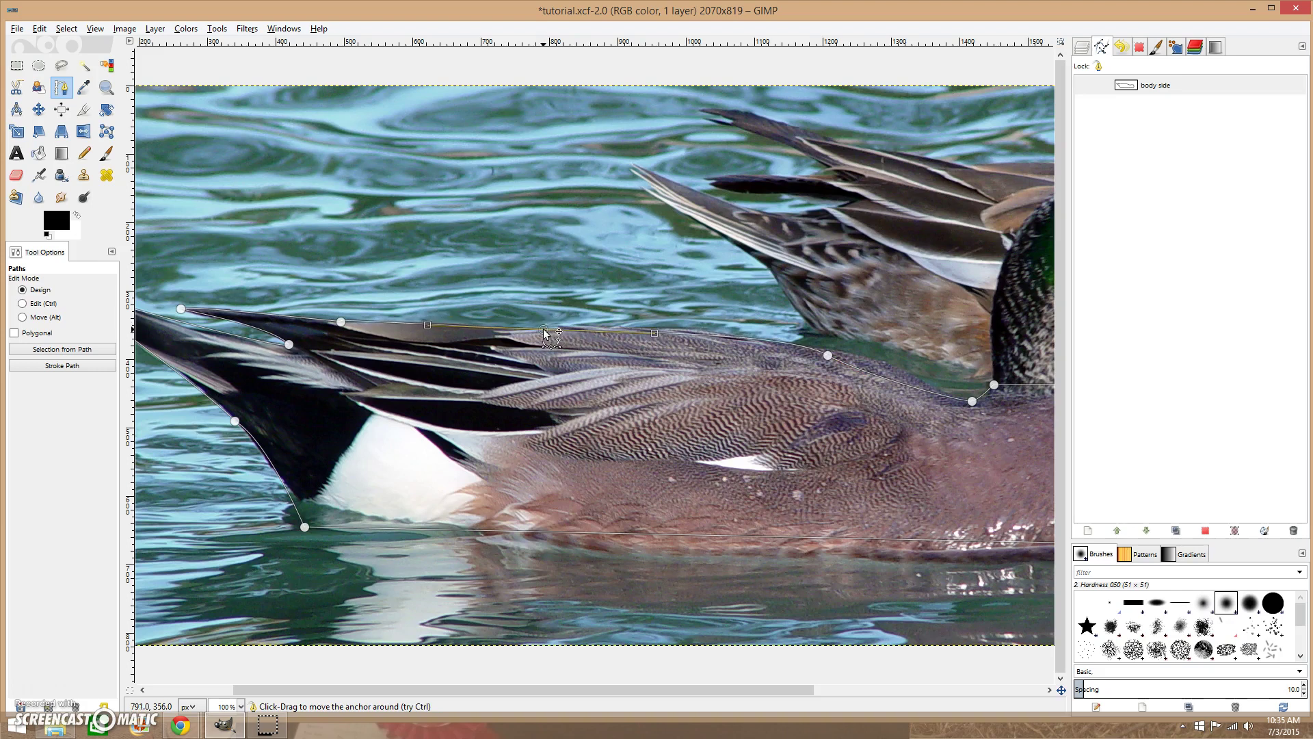
left_click_drag(695, 324, 683, 334)
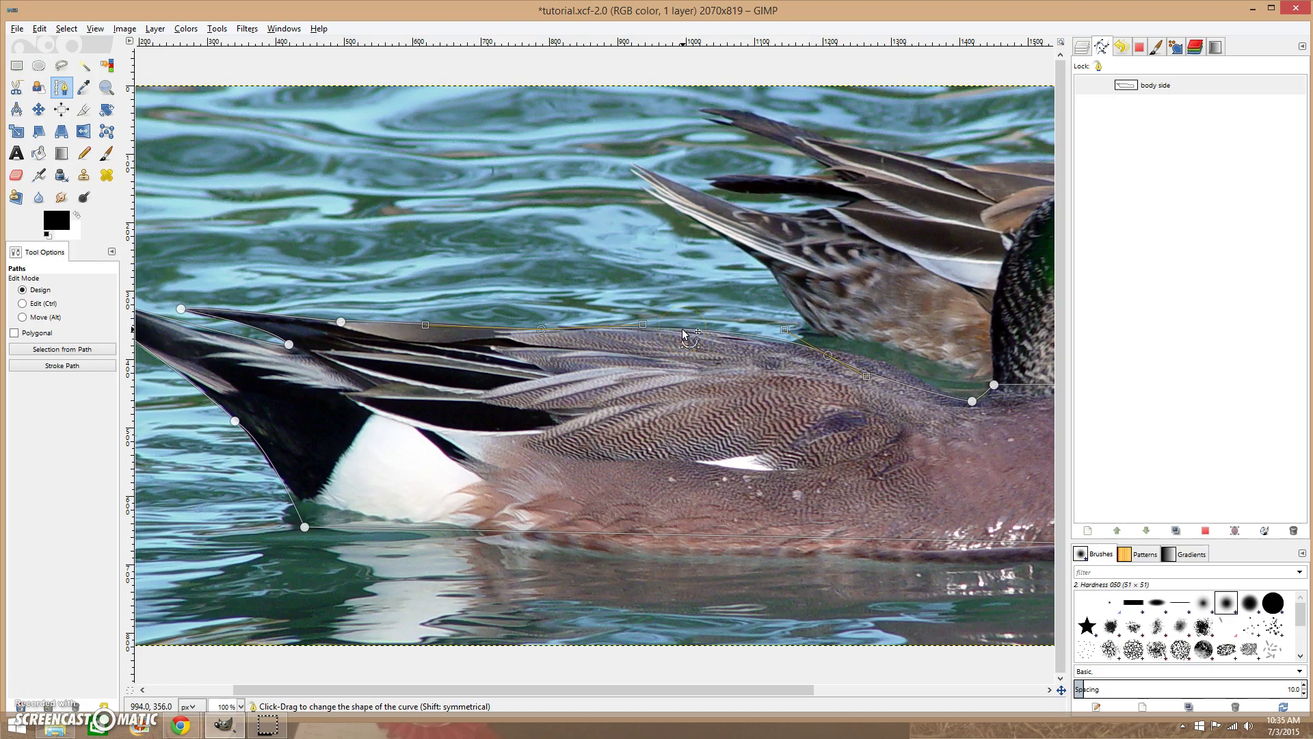
left_click(829, 358)
left_click_drag(828, 357, 830, 350)
left_click(743, 336)
left_click_drag(743, 335, 738, 335)
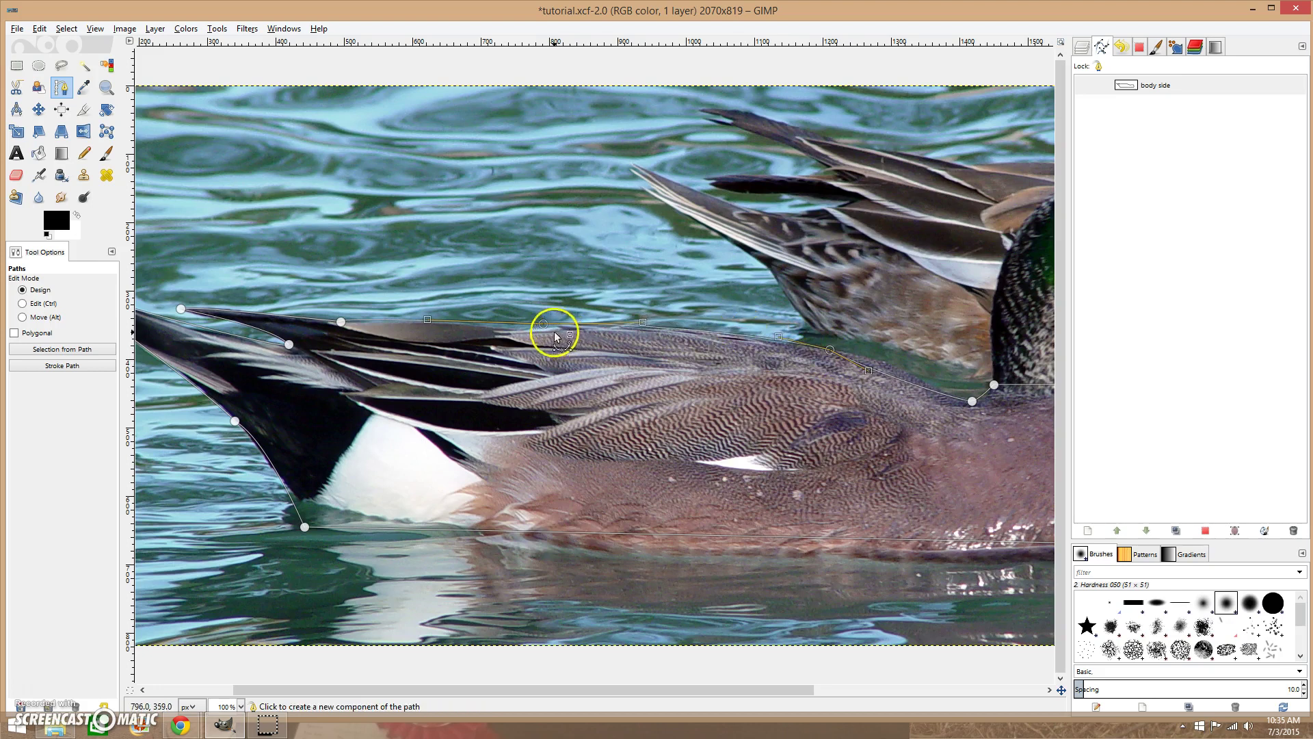
left_click_drag(543, 323, 505, 329)
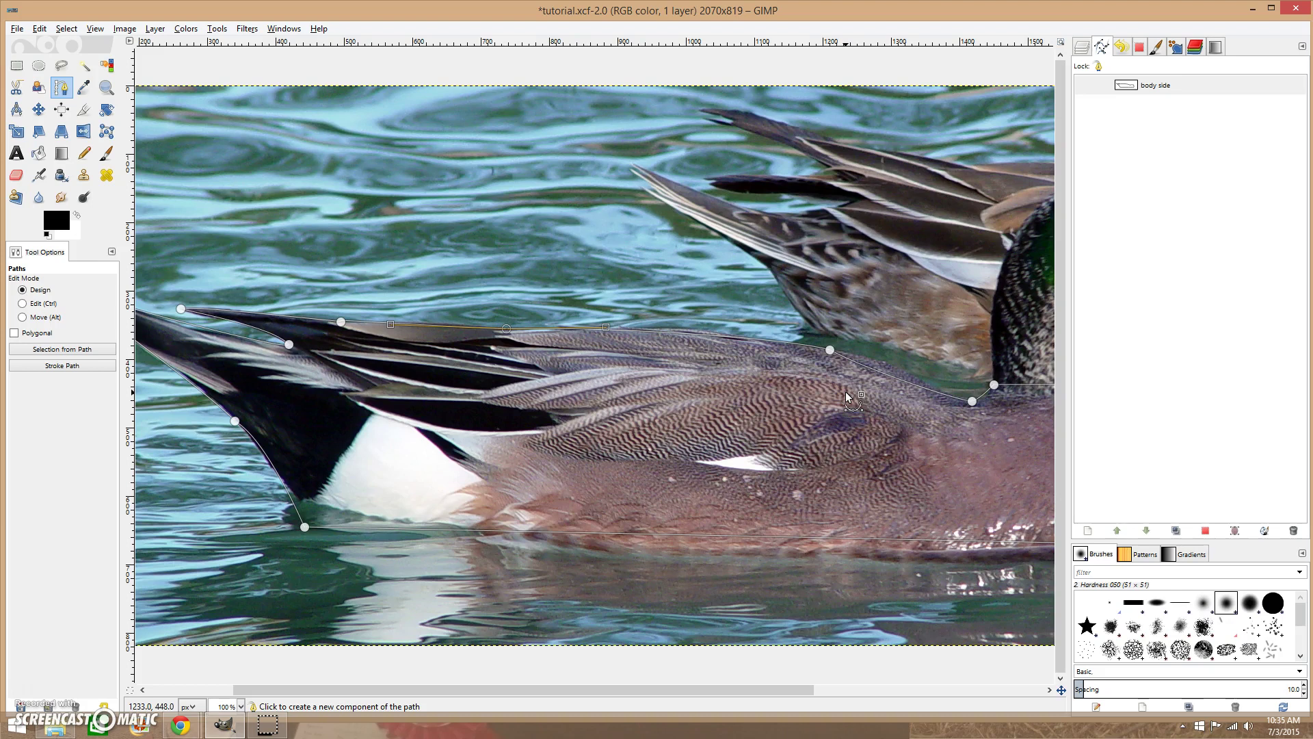
left_click(843, 393)
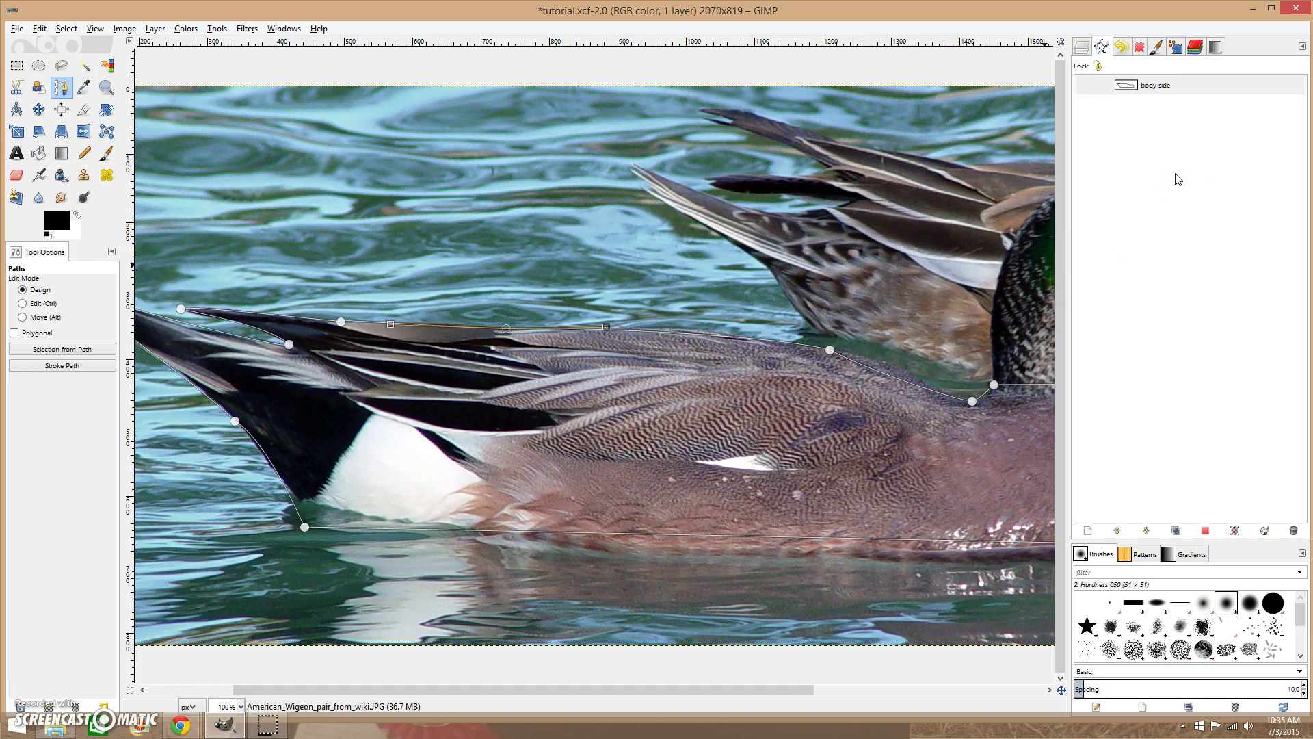
Step: Show the Layers list and fade the wigeon photo layer to about 51 opacity
left_click(1103, 51)
left_click(1082, 48)
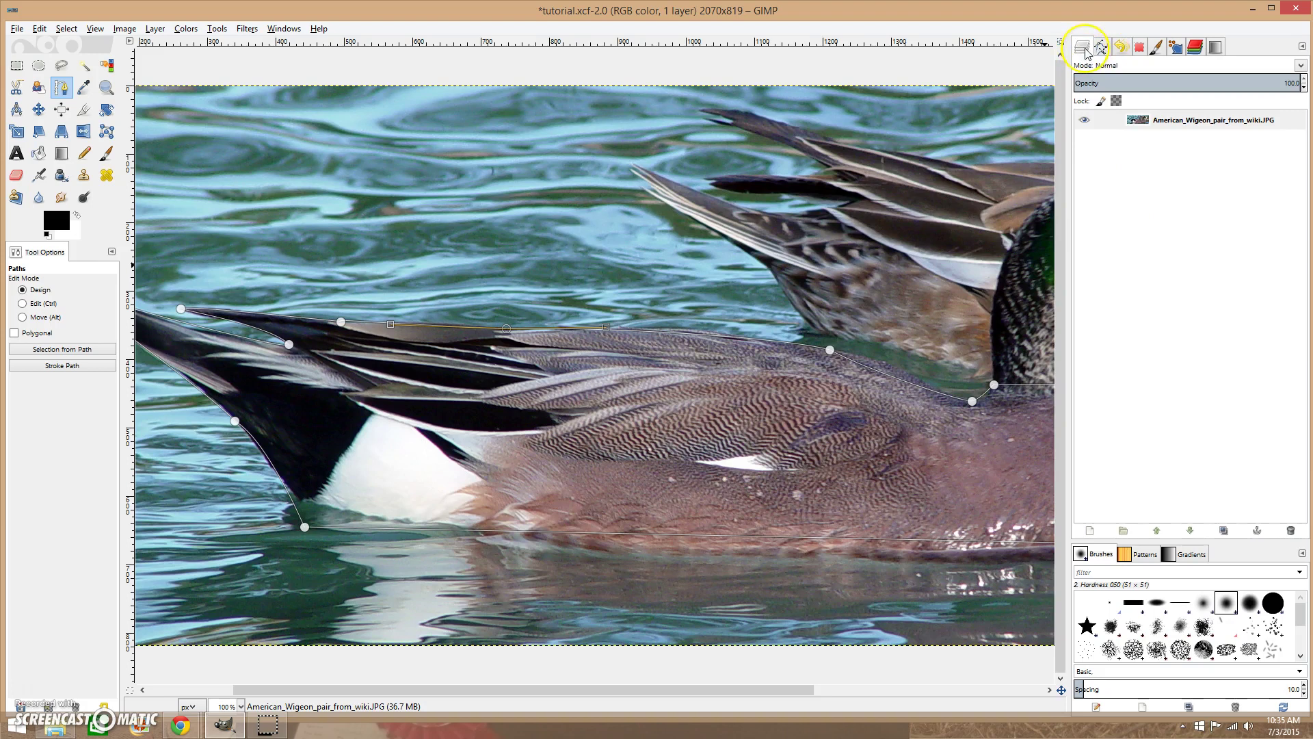
left_click(1086, 123)
left_click(1085, 121)
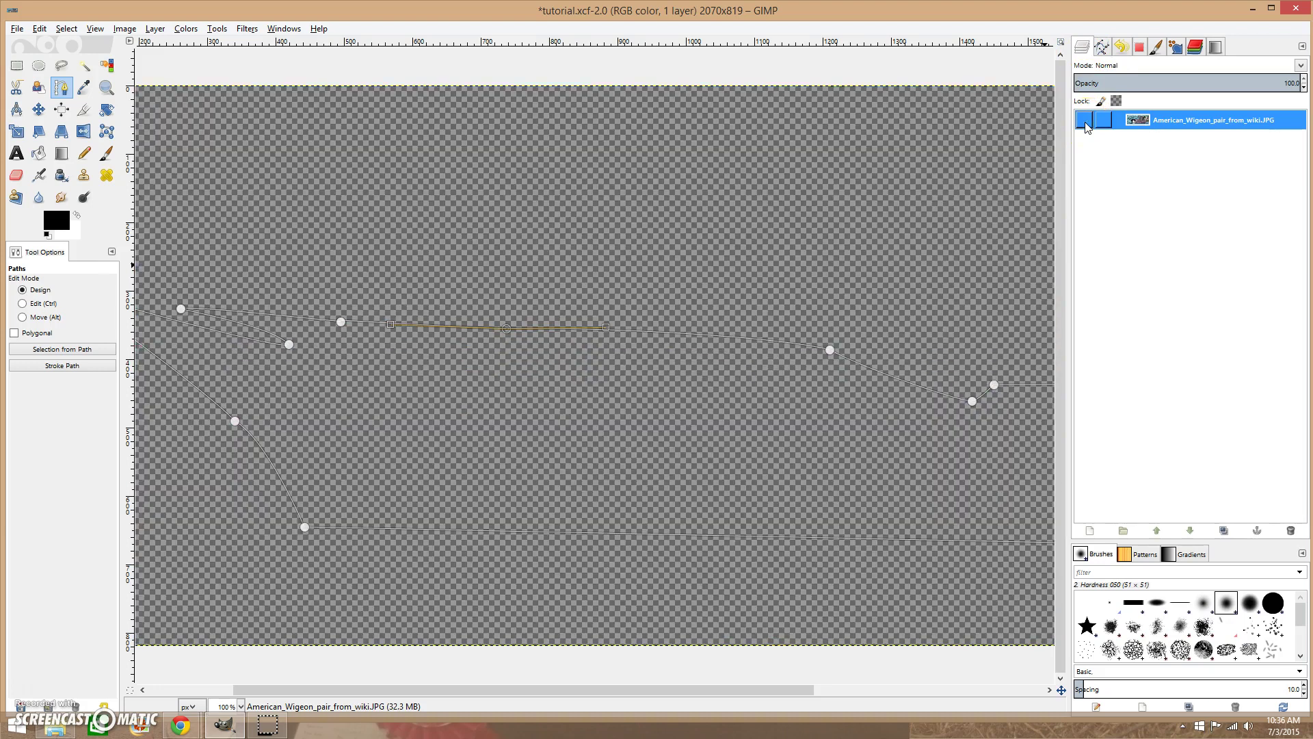
left_click(1087, 84)
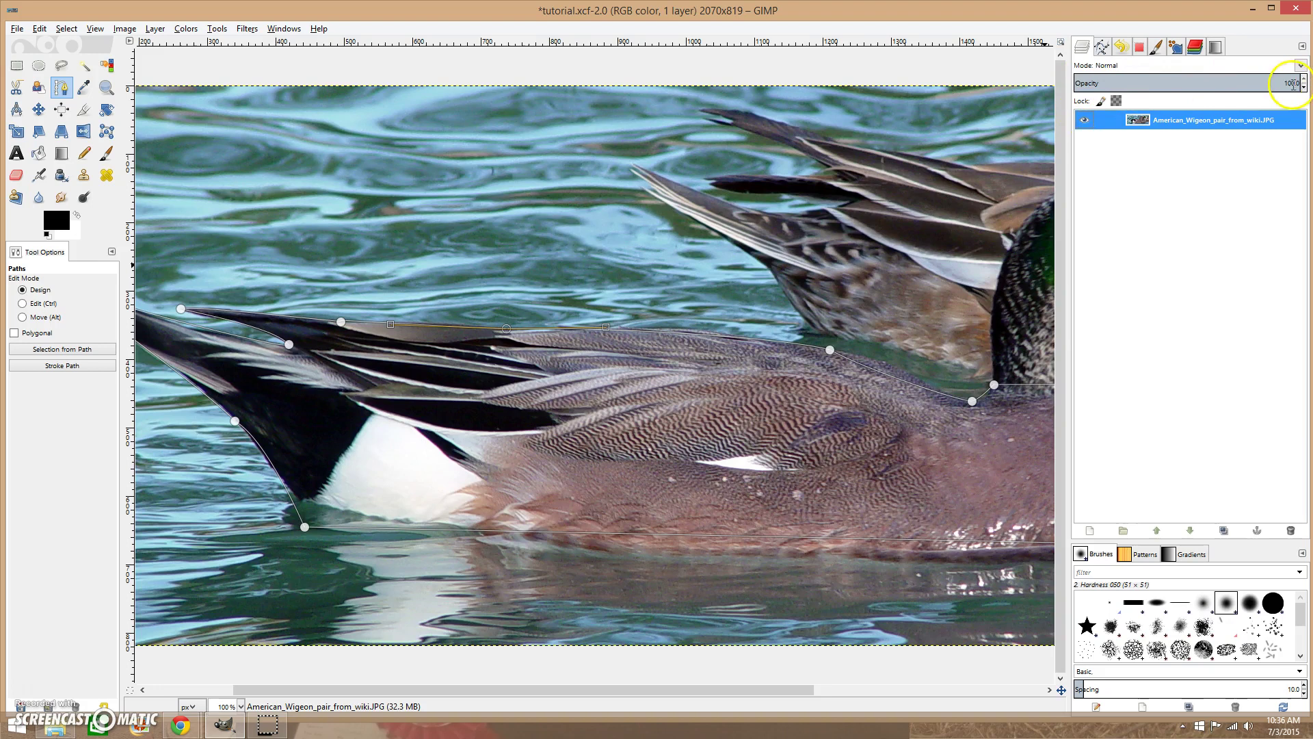
left_click_drag(1300, 84, 1149, 83)
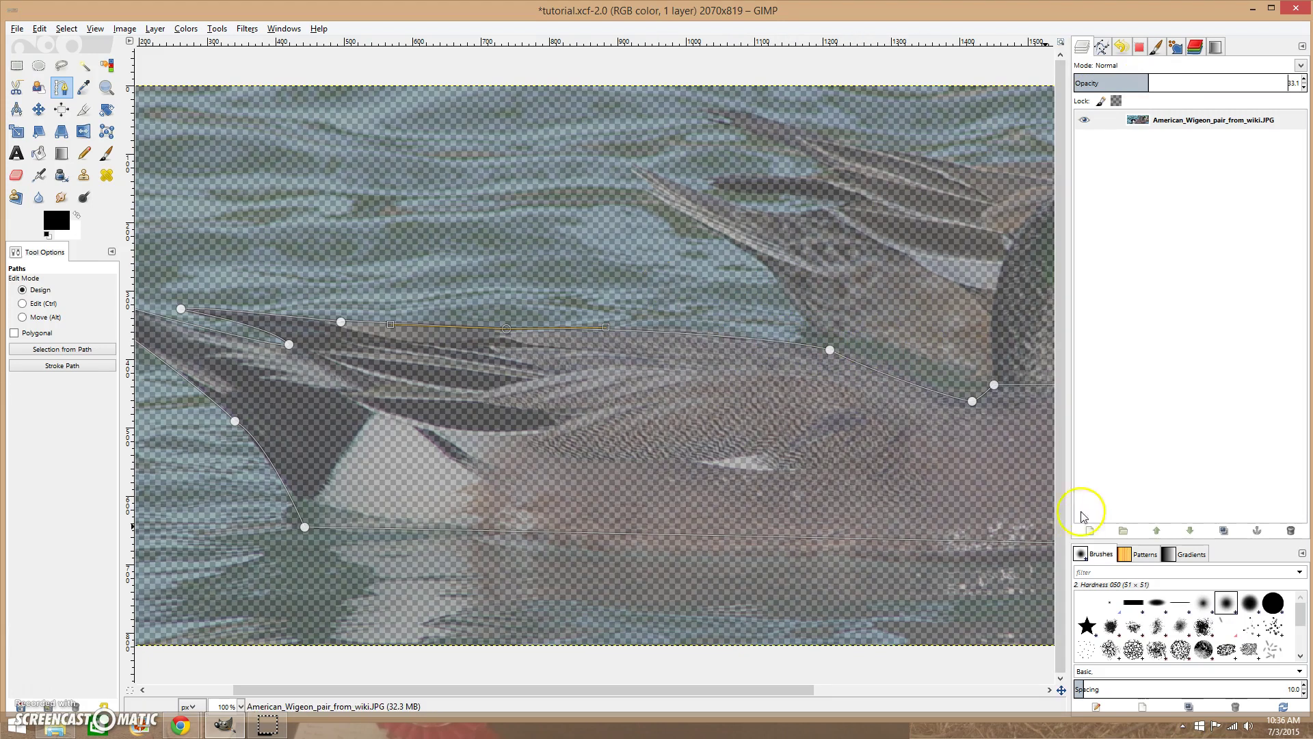
Step: Create a new layer named 'white' and fill it with the background colour
left_click(1092, 532)
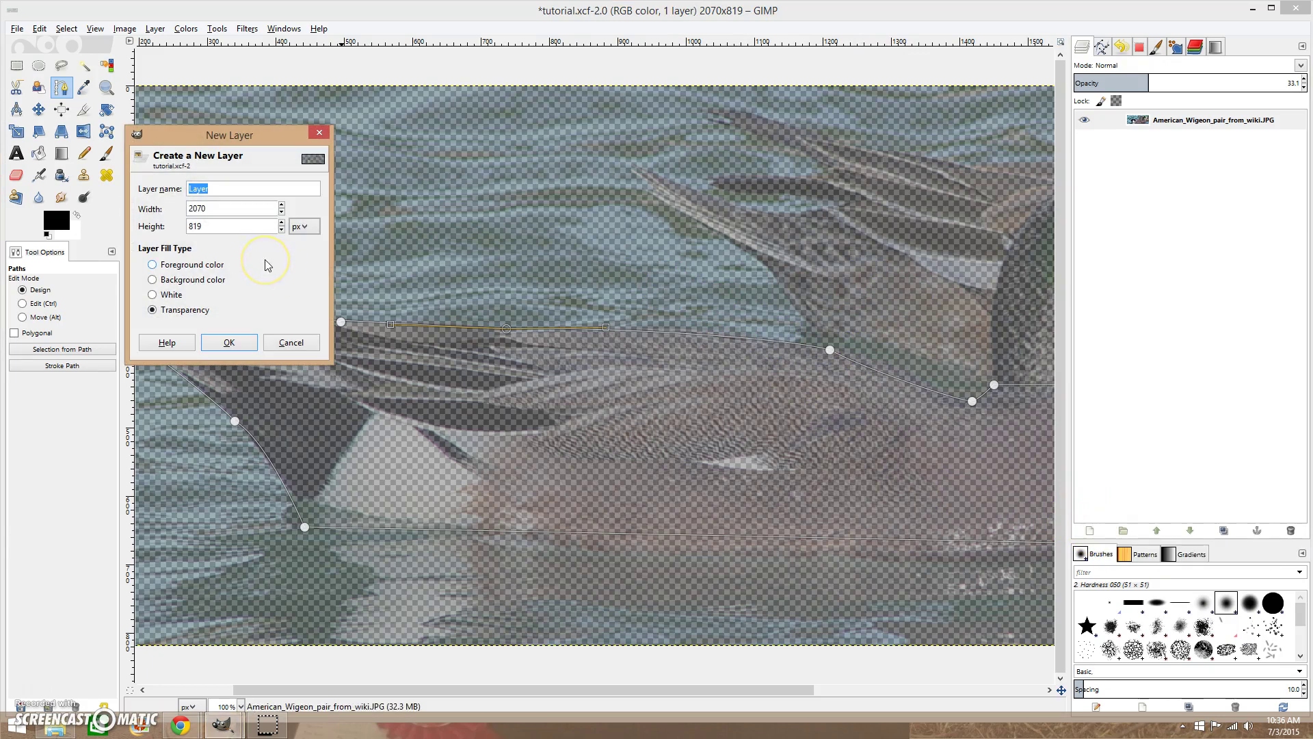
type("white")
key("Return")
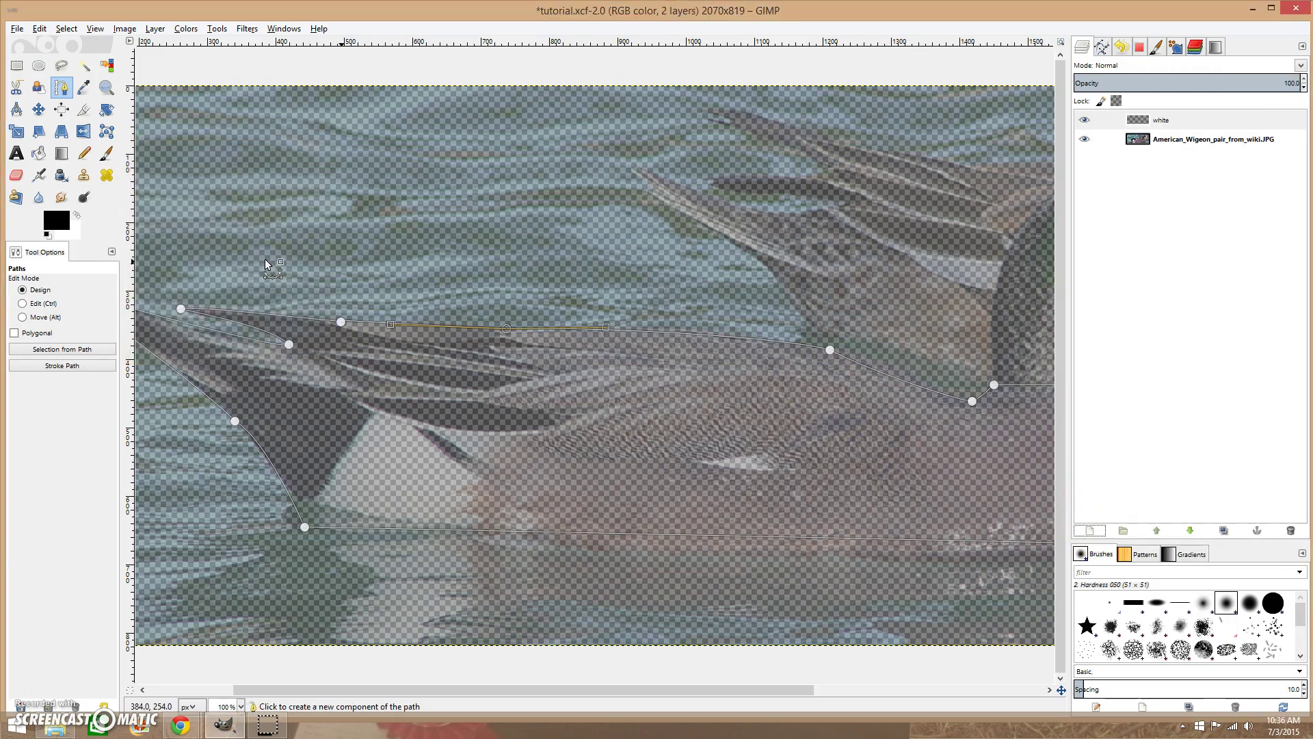
left_click(1162, 143)
left_click(1160, 121)
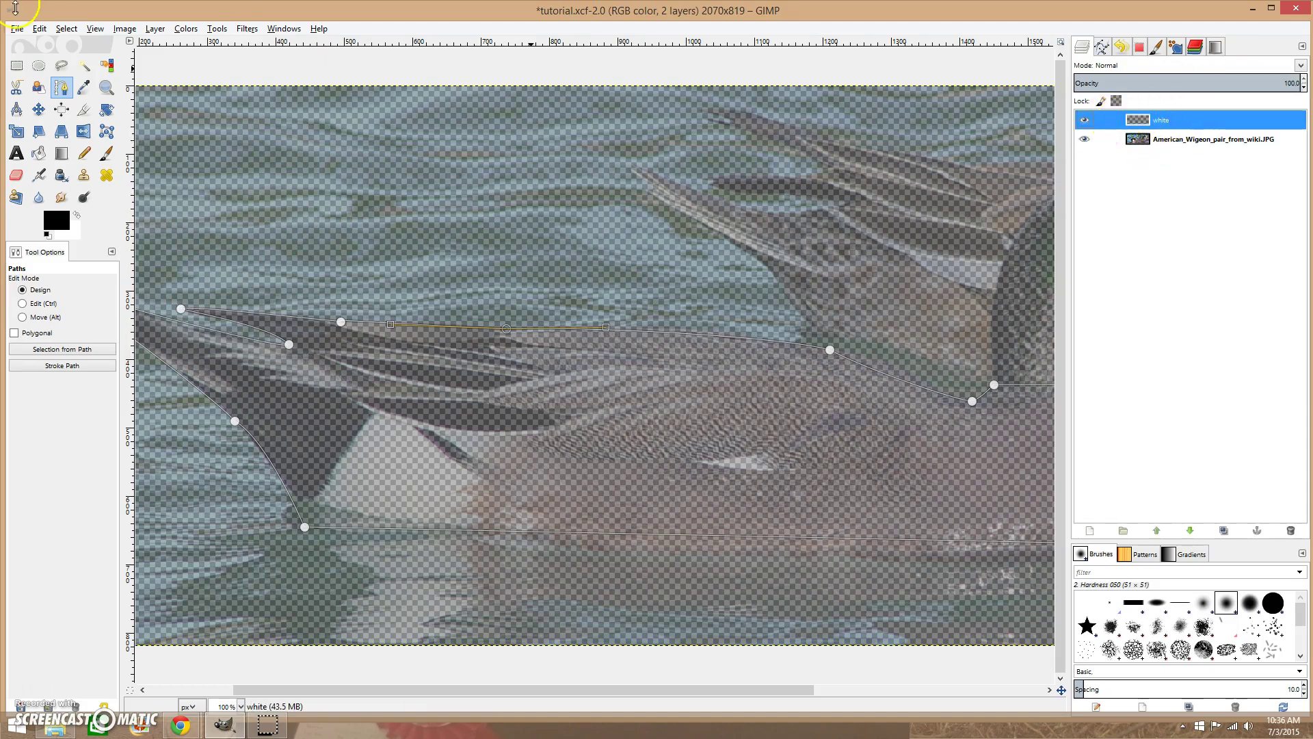
left_click(41, 29)
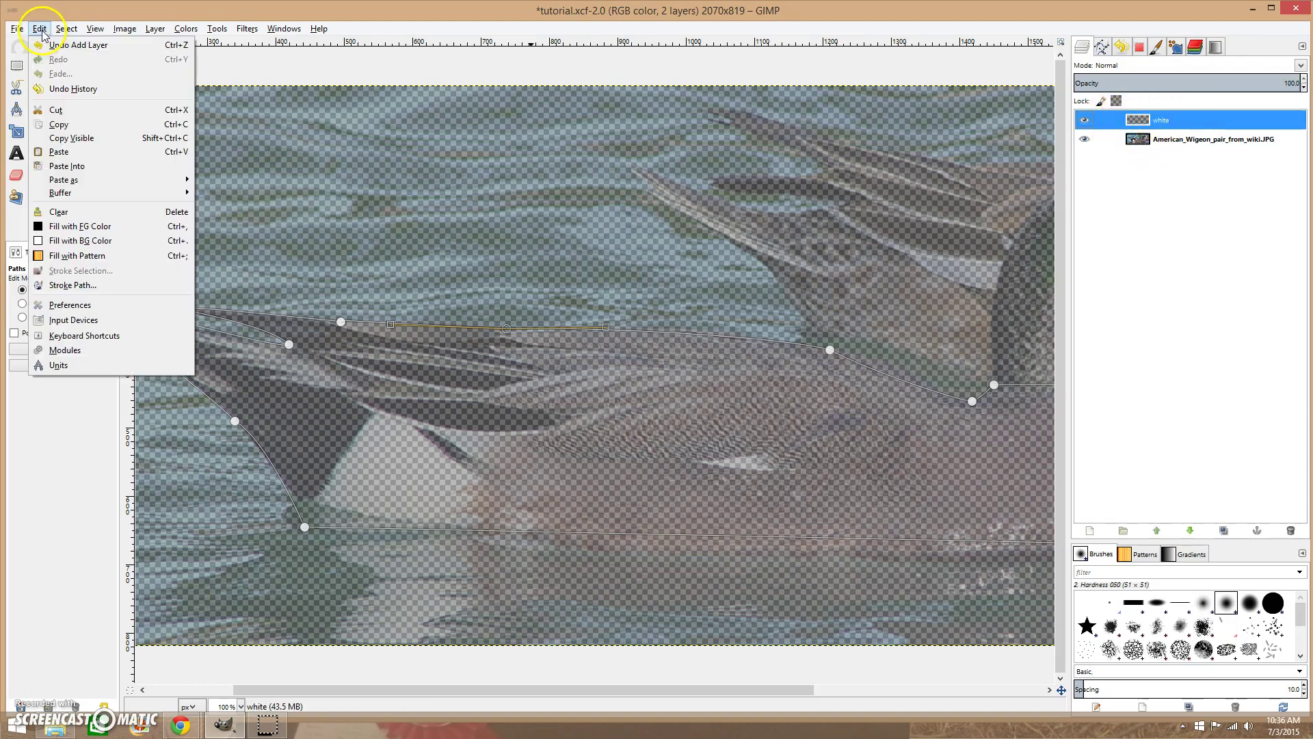
left_click(80, 240)
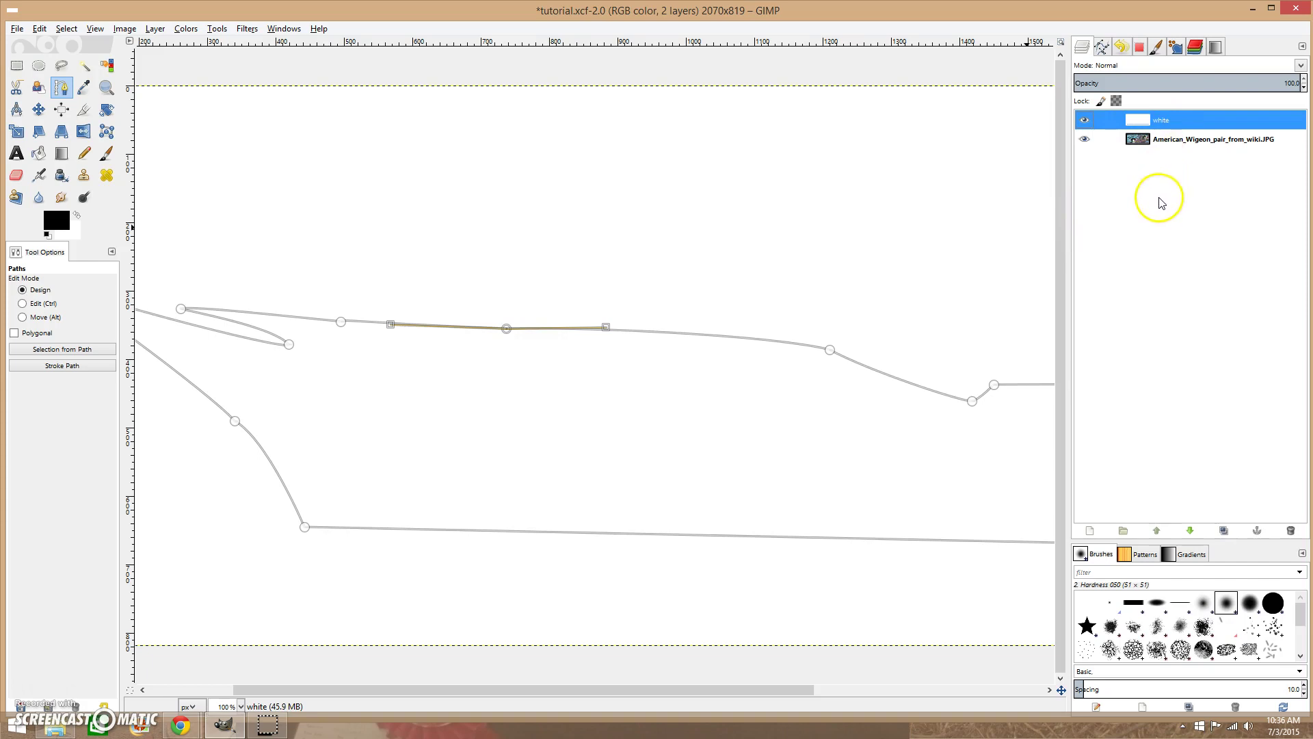
Step: Restore the photo layer to 100 opacity and set the white layer to about 45
left_click(1177, 140)
left_click(1210, 85)
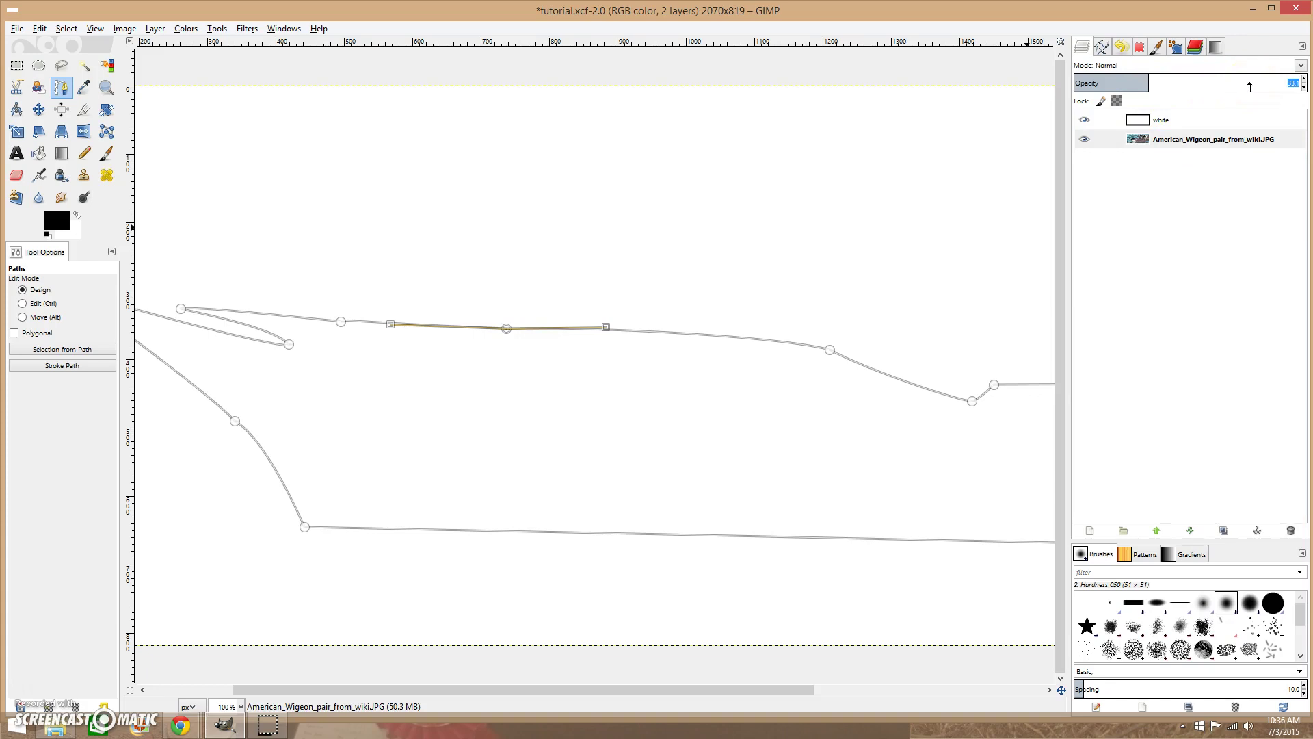
type("100")
key("Return")
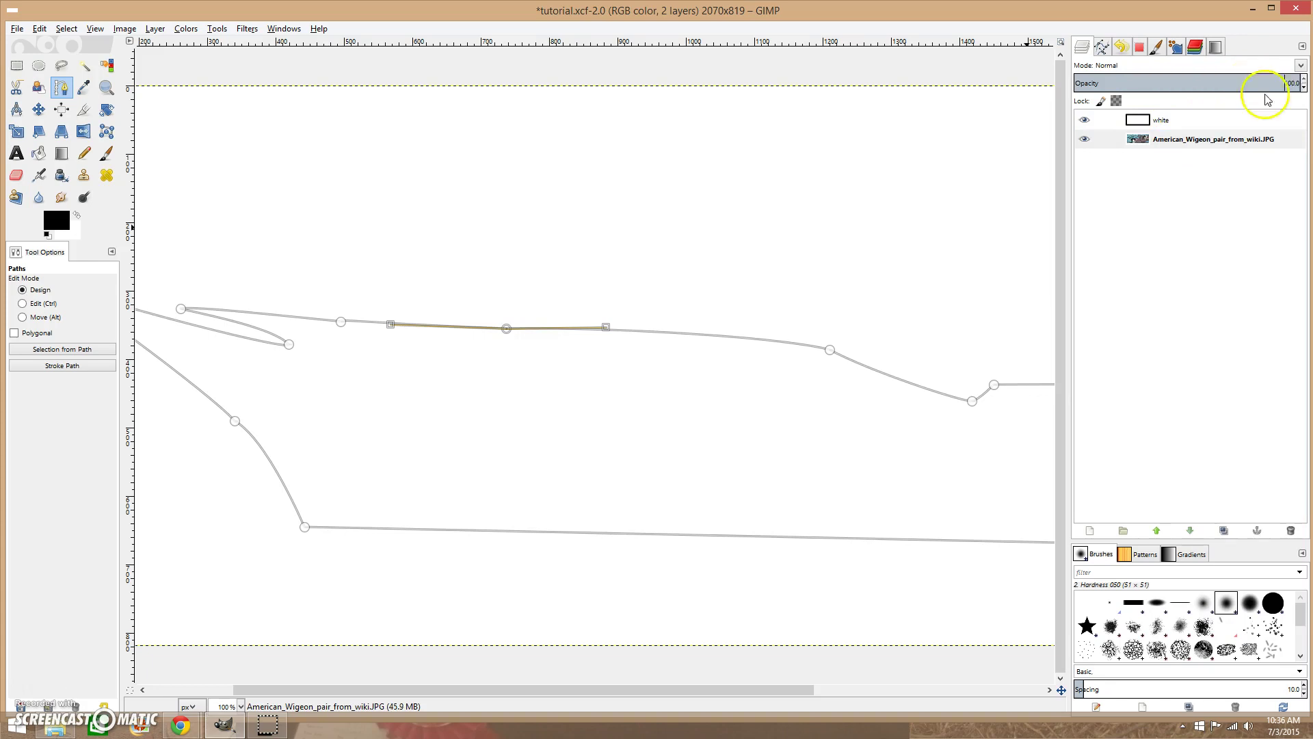
left_click(1222, 123)
left_click(1260, 84)
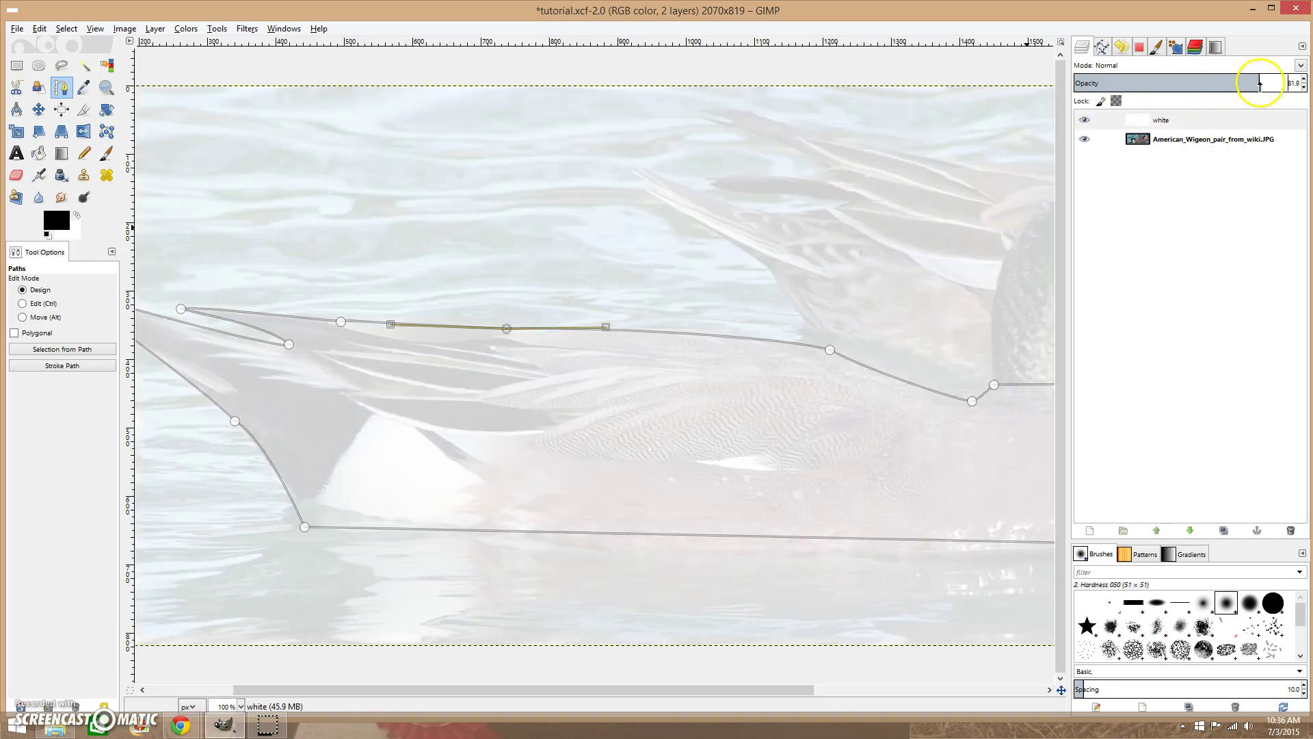
mouse_move(1260, 84)
left_mouse_down()
mouse_move(1164, 82)
mouse_move(1184, 82)
left_mouse_up()
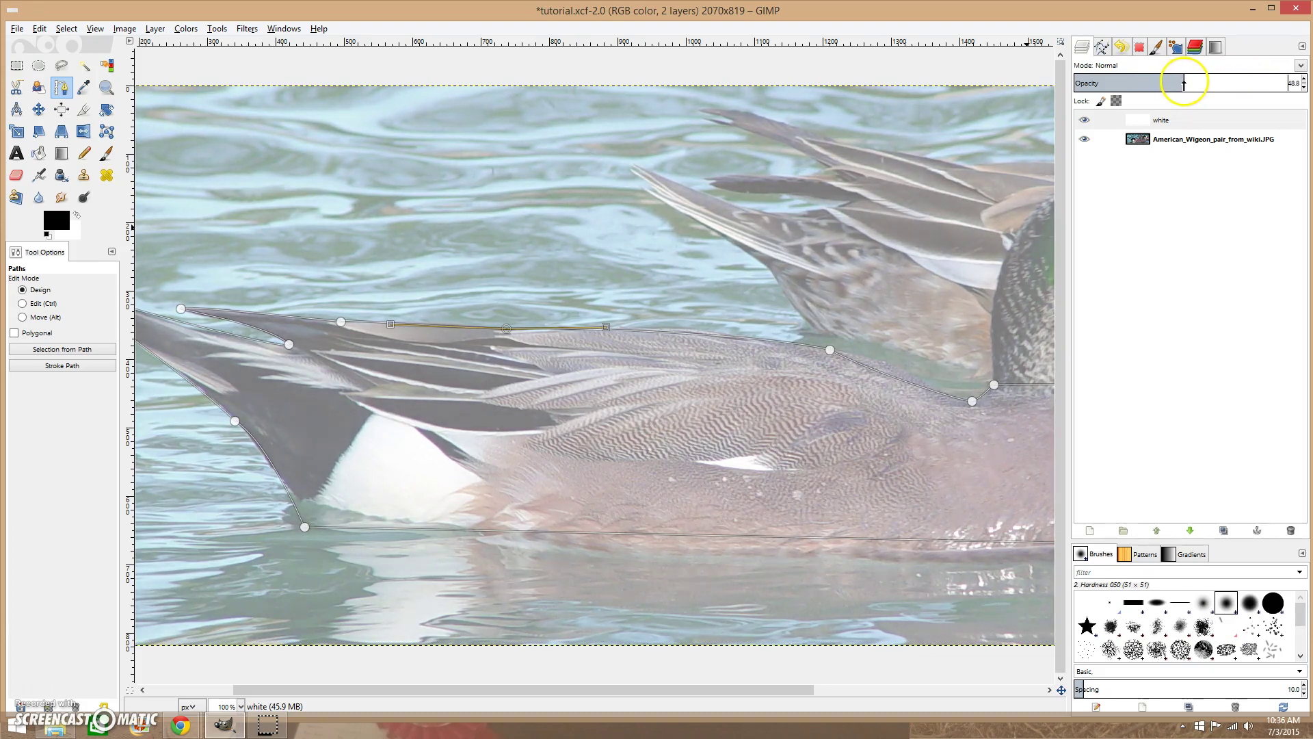
left_click_drag(1183, 83, 1175, 82)
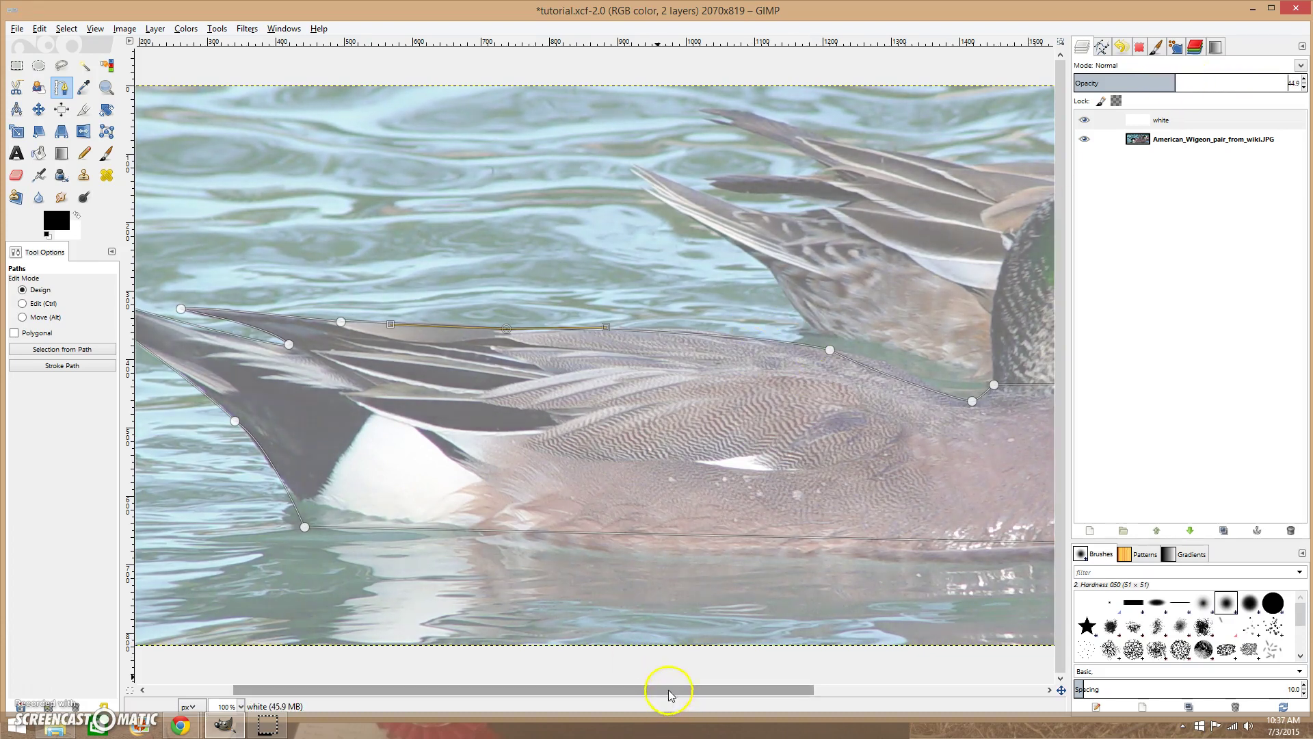
Step: Adjust the neck and chest anchors and bend the path around the drake's chest
left_click_drag(667, 690, 828, 689)
left_click_drag(578, 352, 586, 352)
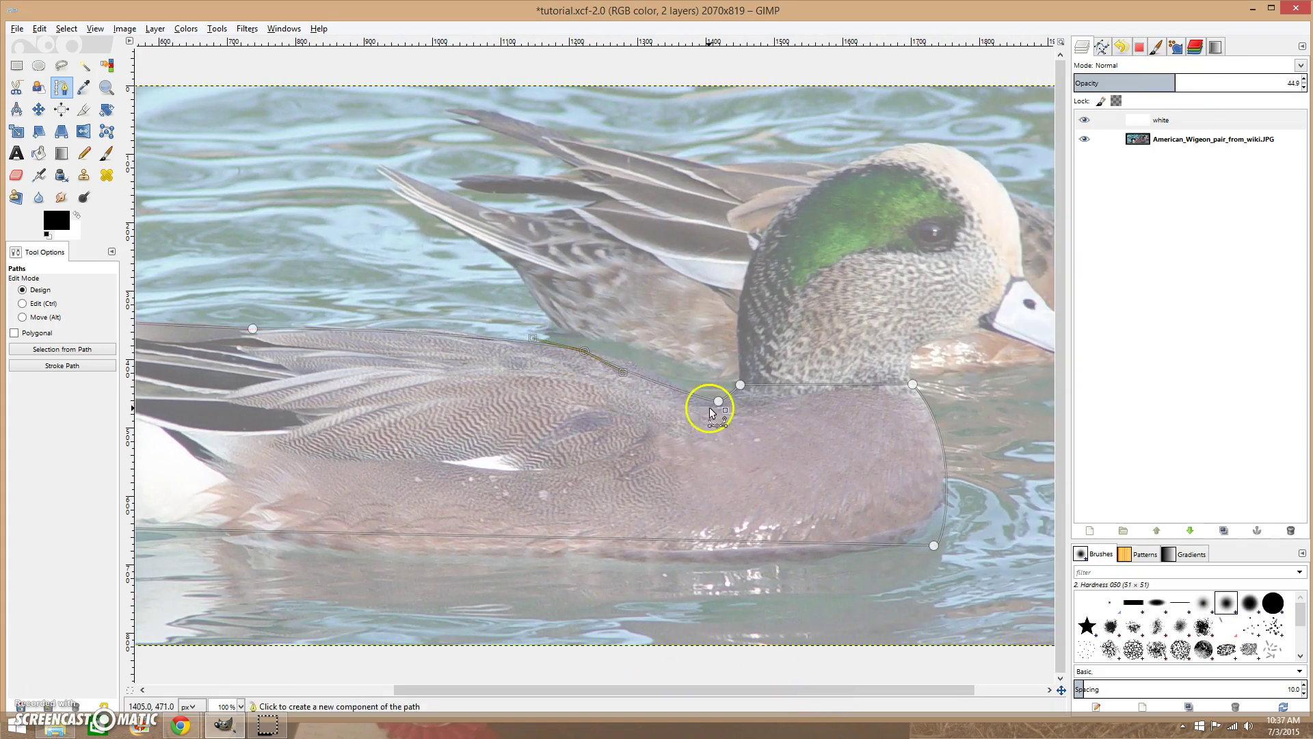
left_click_drag(718, 401, 653, 379)
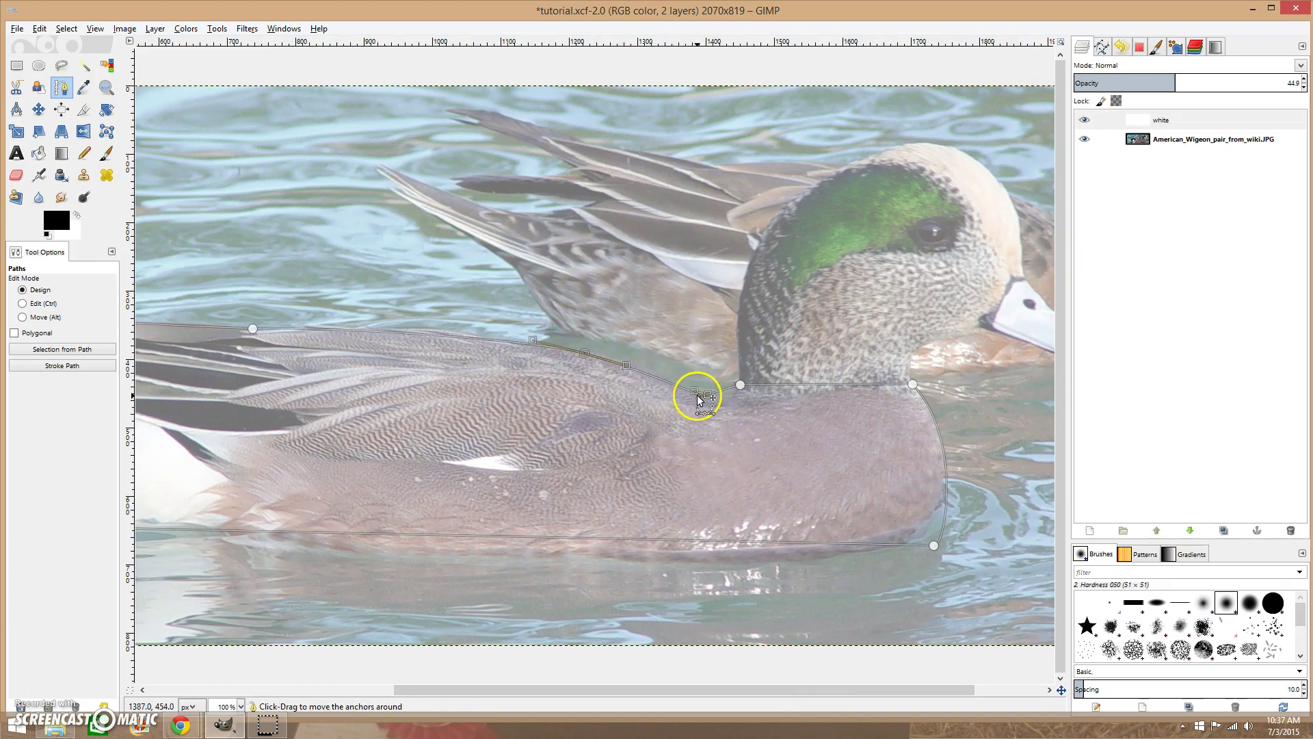
left_click_drag(733, 387, 725, 406)
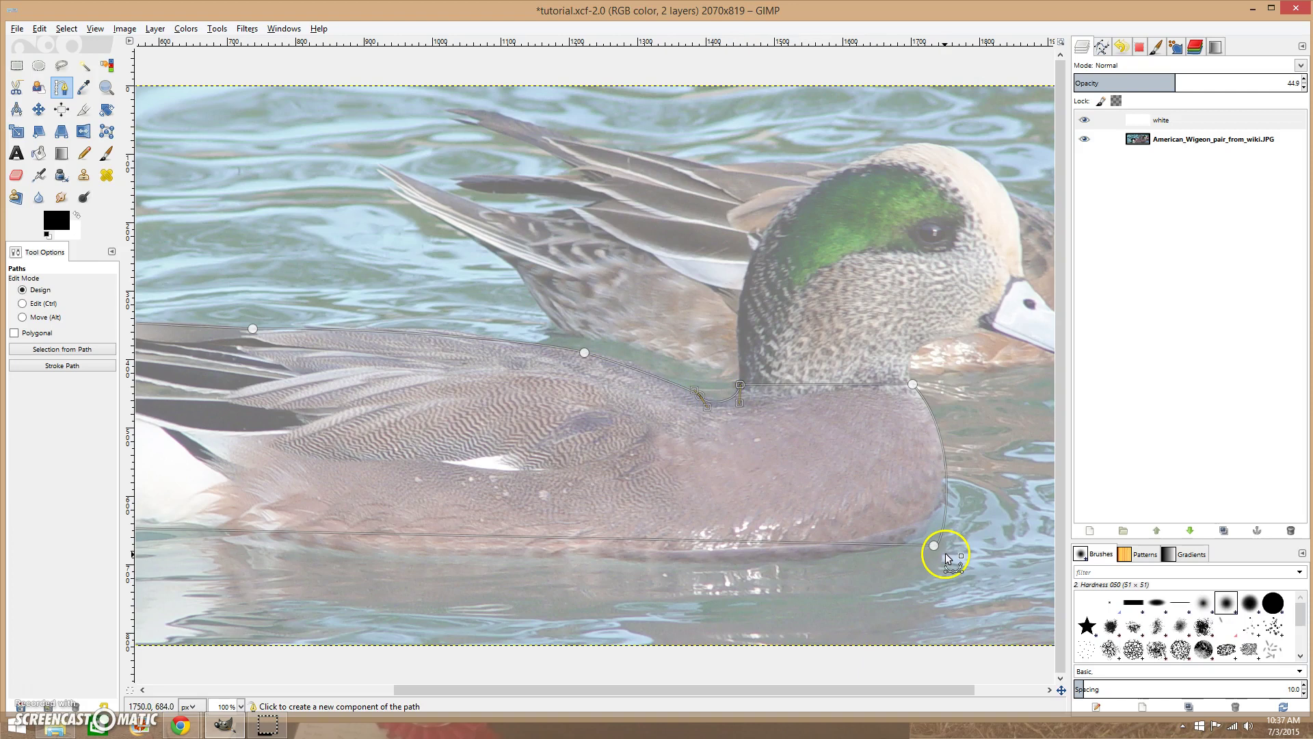
mouse_move(751, 687)
left_mouse_down()
mouse_move(674, 692)
mouse_move(722, 693)
left_mouse_up()
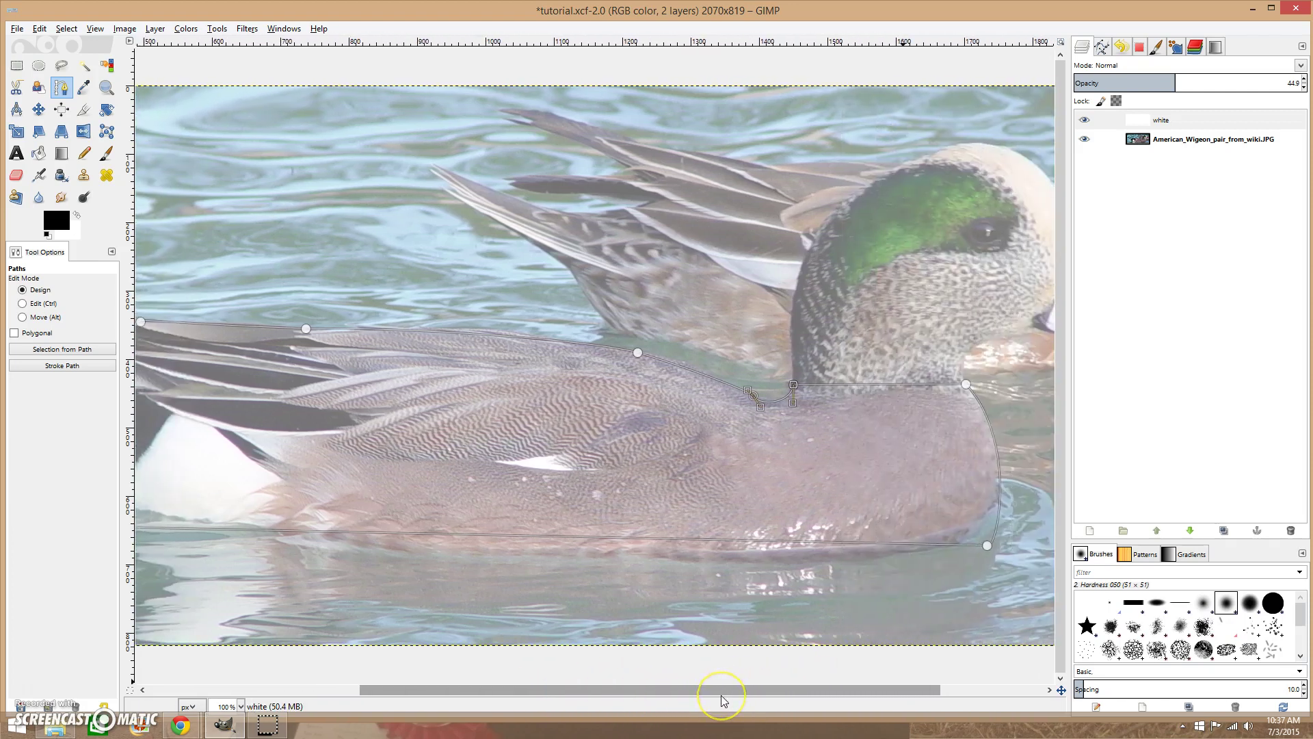
Step: Drag the path's two bottom anchors down to the waterline
key("minus")
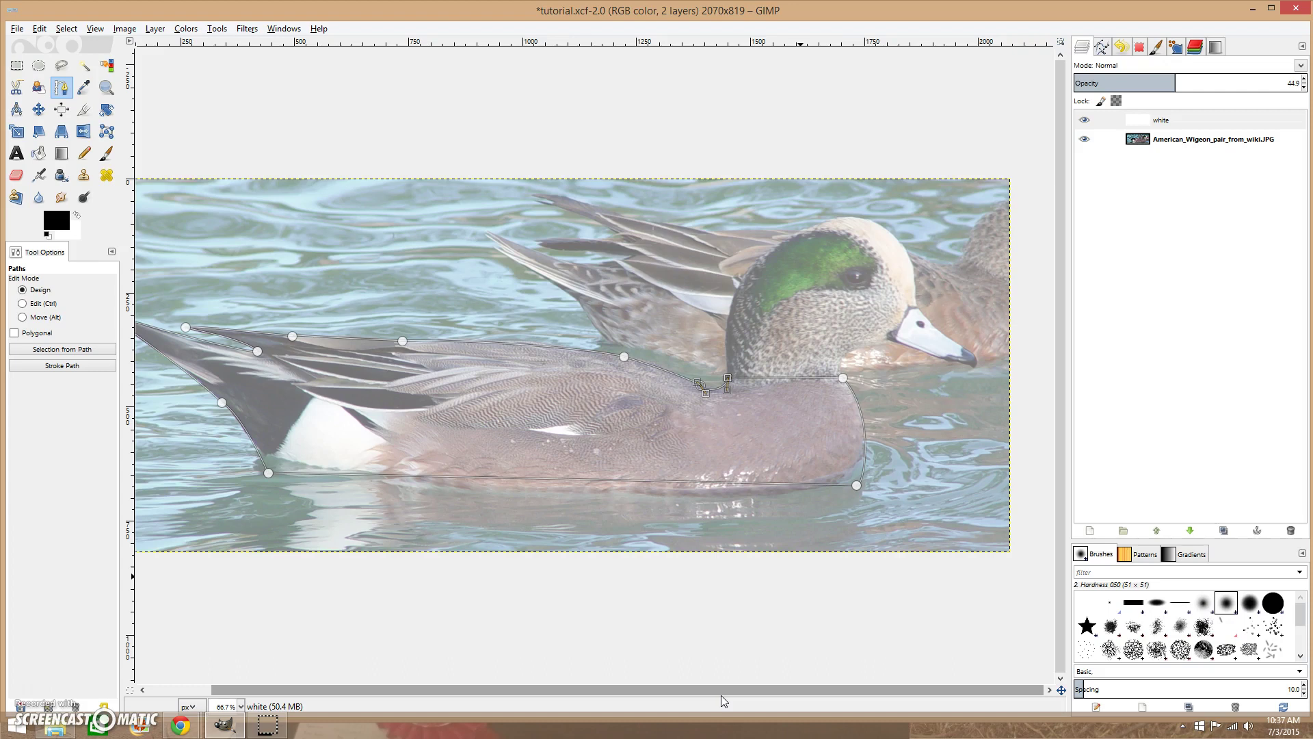
left_click(269, 473)
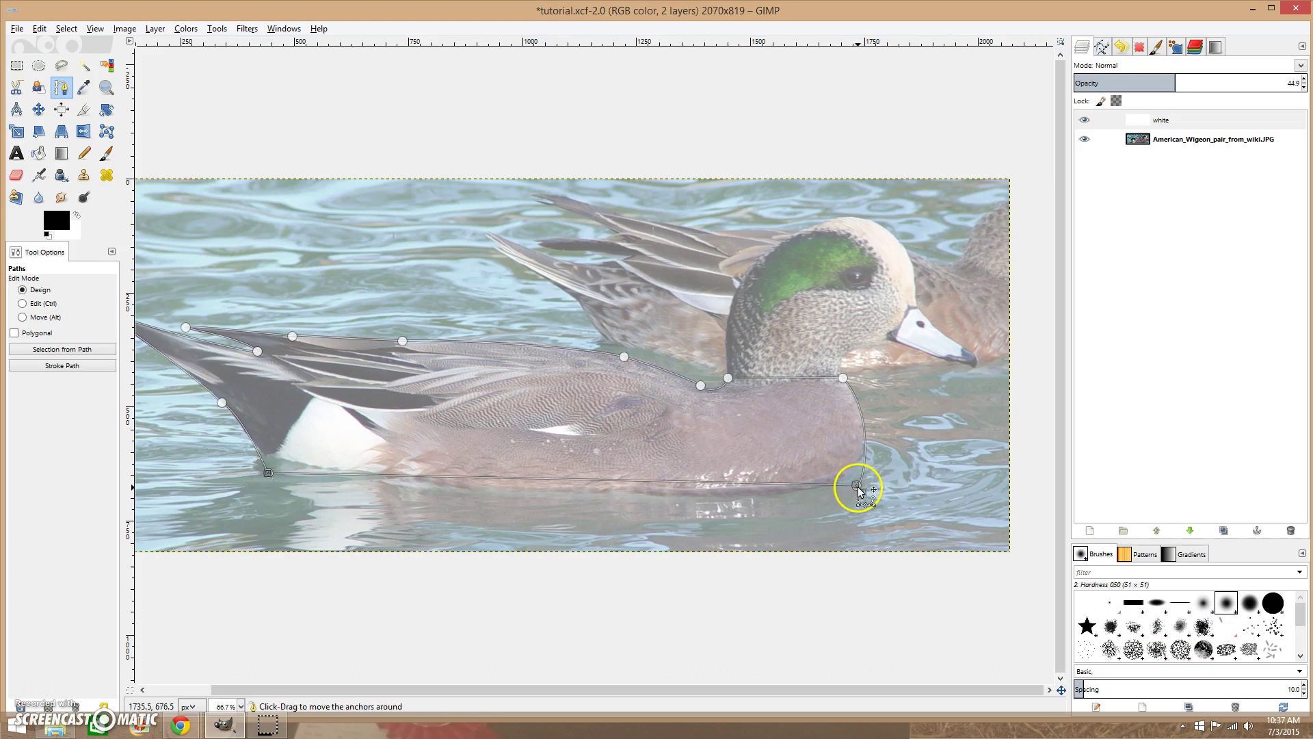
left_click_drag(859, 489, 860, 508)
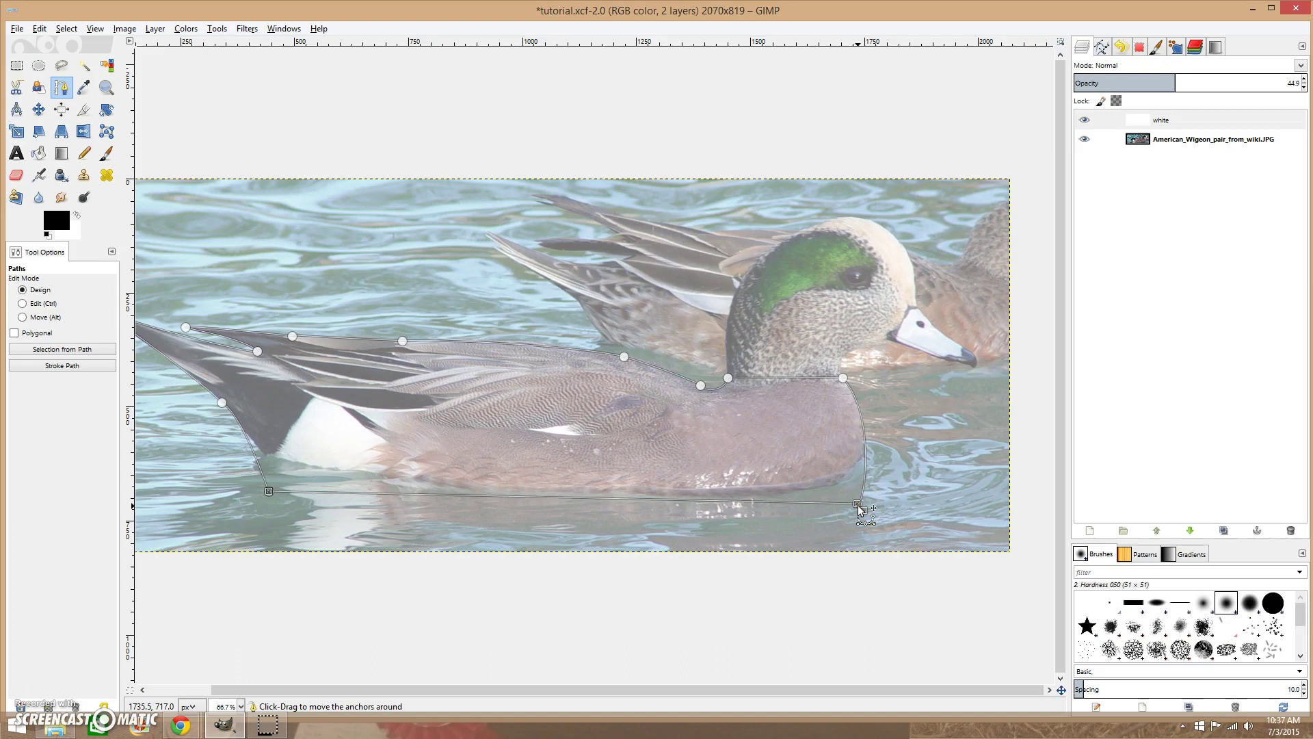
left_click_drag(557, 691, 490, 689)
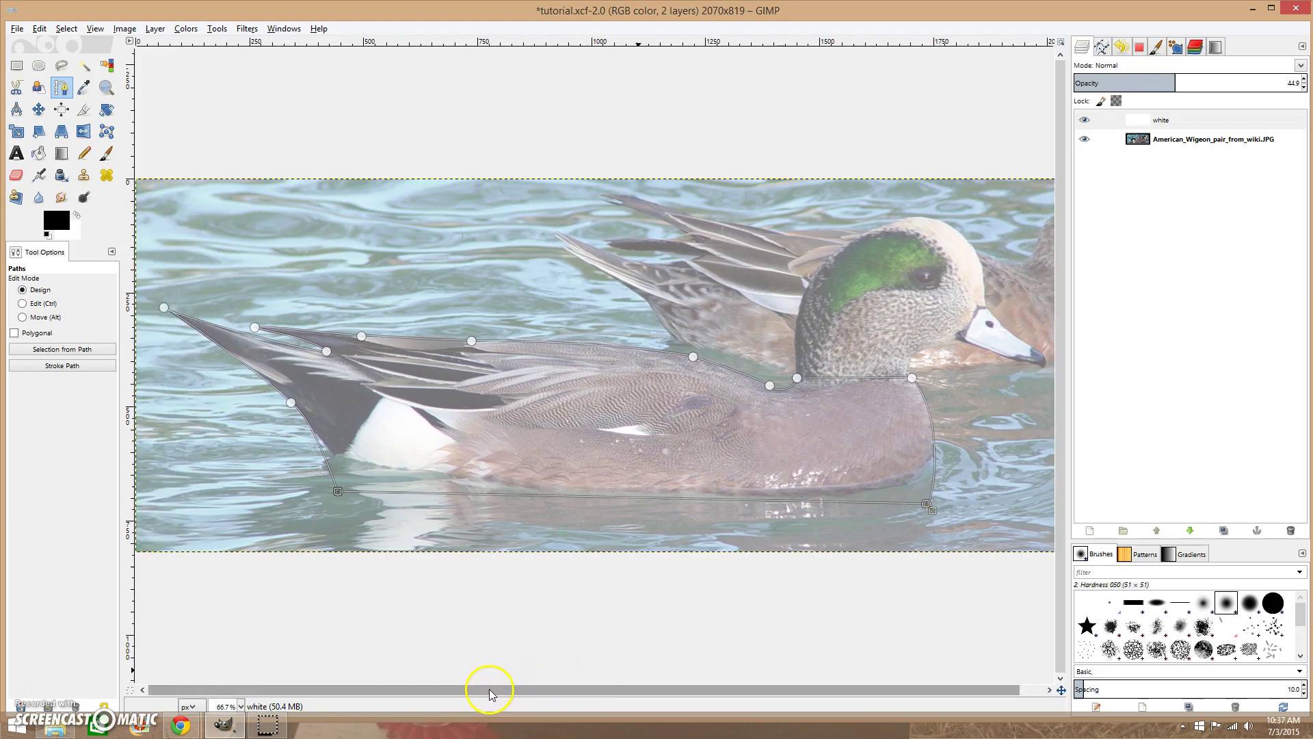
Step: Save tutorial.xcf and show the Paths list containing 'body side'
key("ctrl+s")
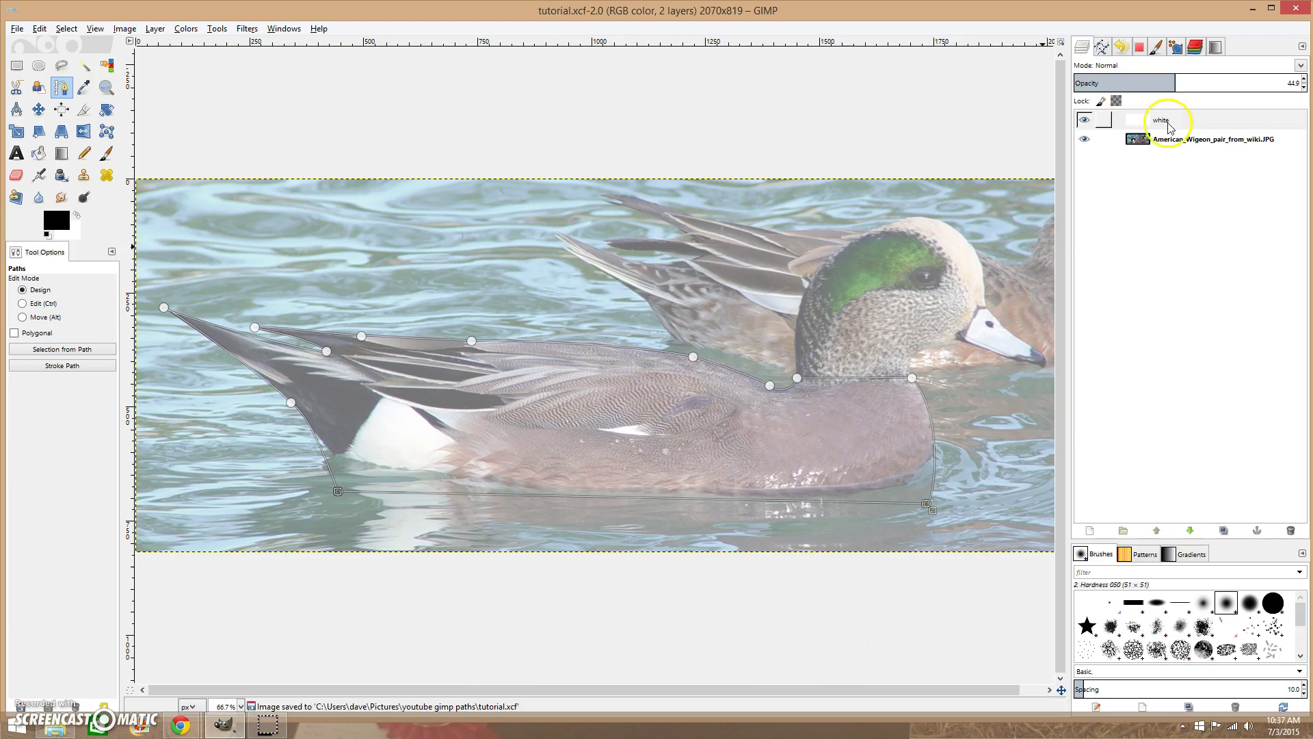
left_click(1101, 47)
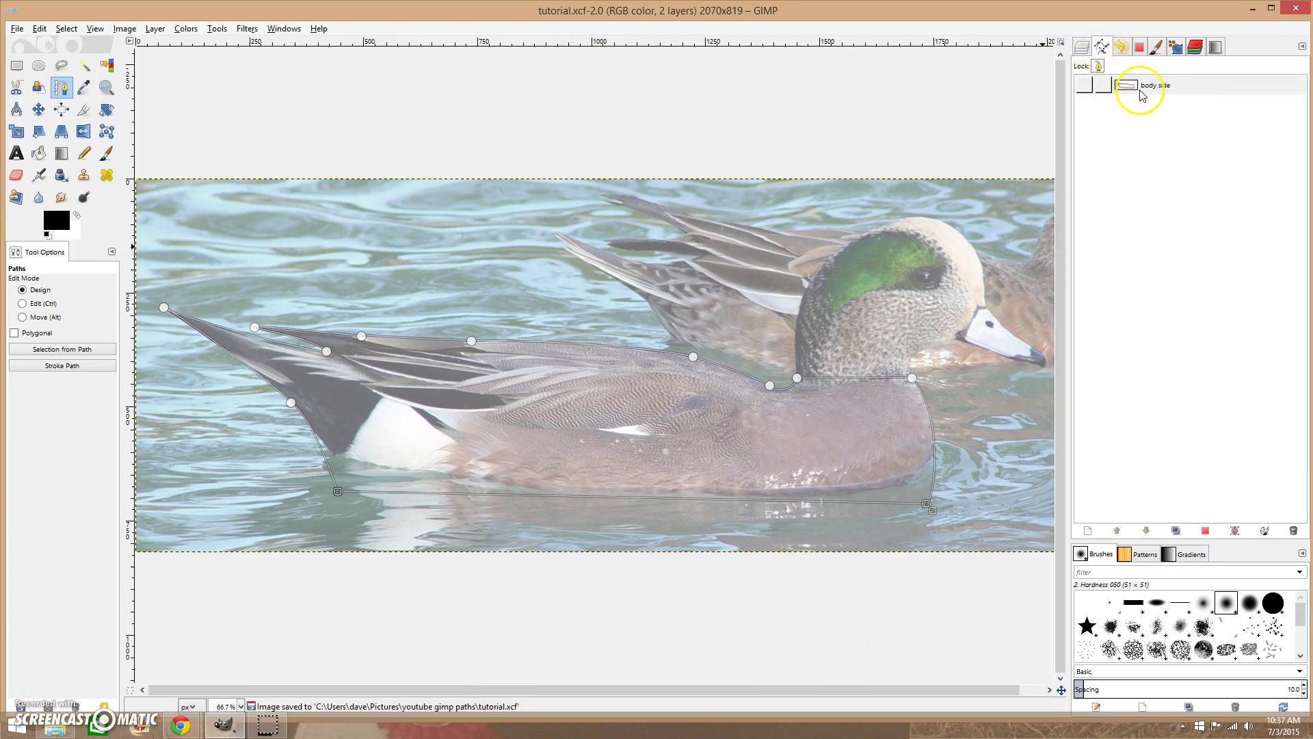